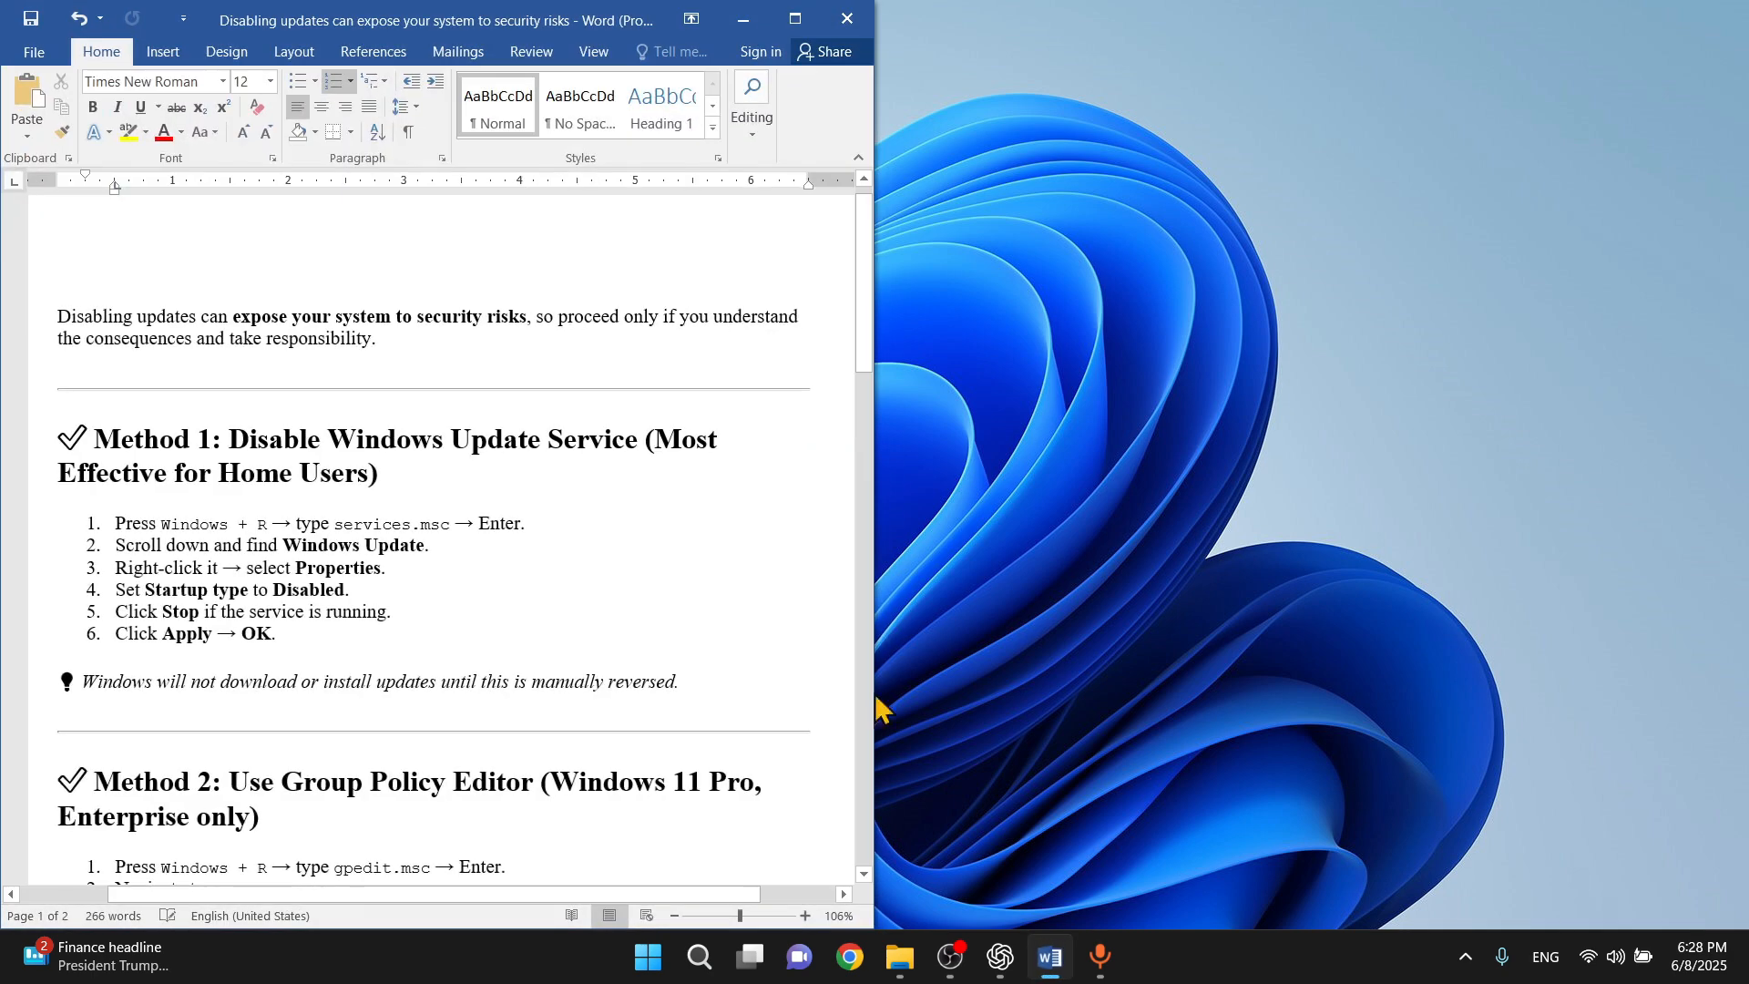
# - Open the Services console by running services.msc, as described under Method 1 in the document
pyautogui.scroll(-3, 330, 460)
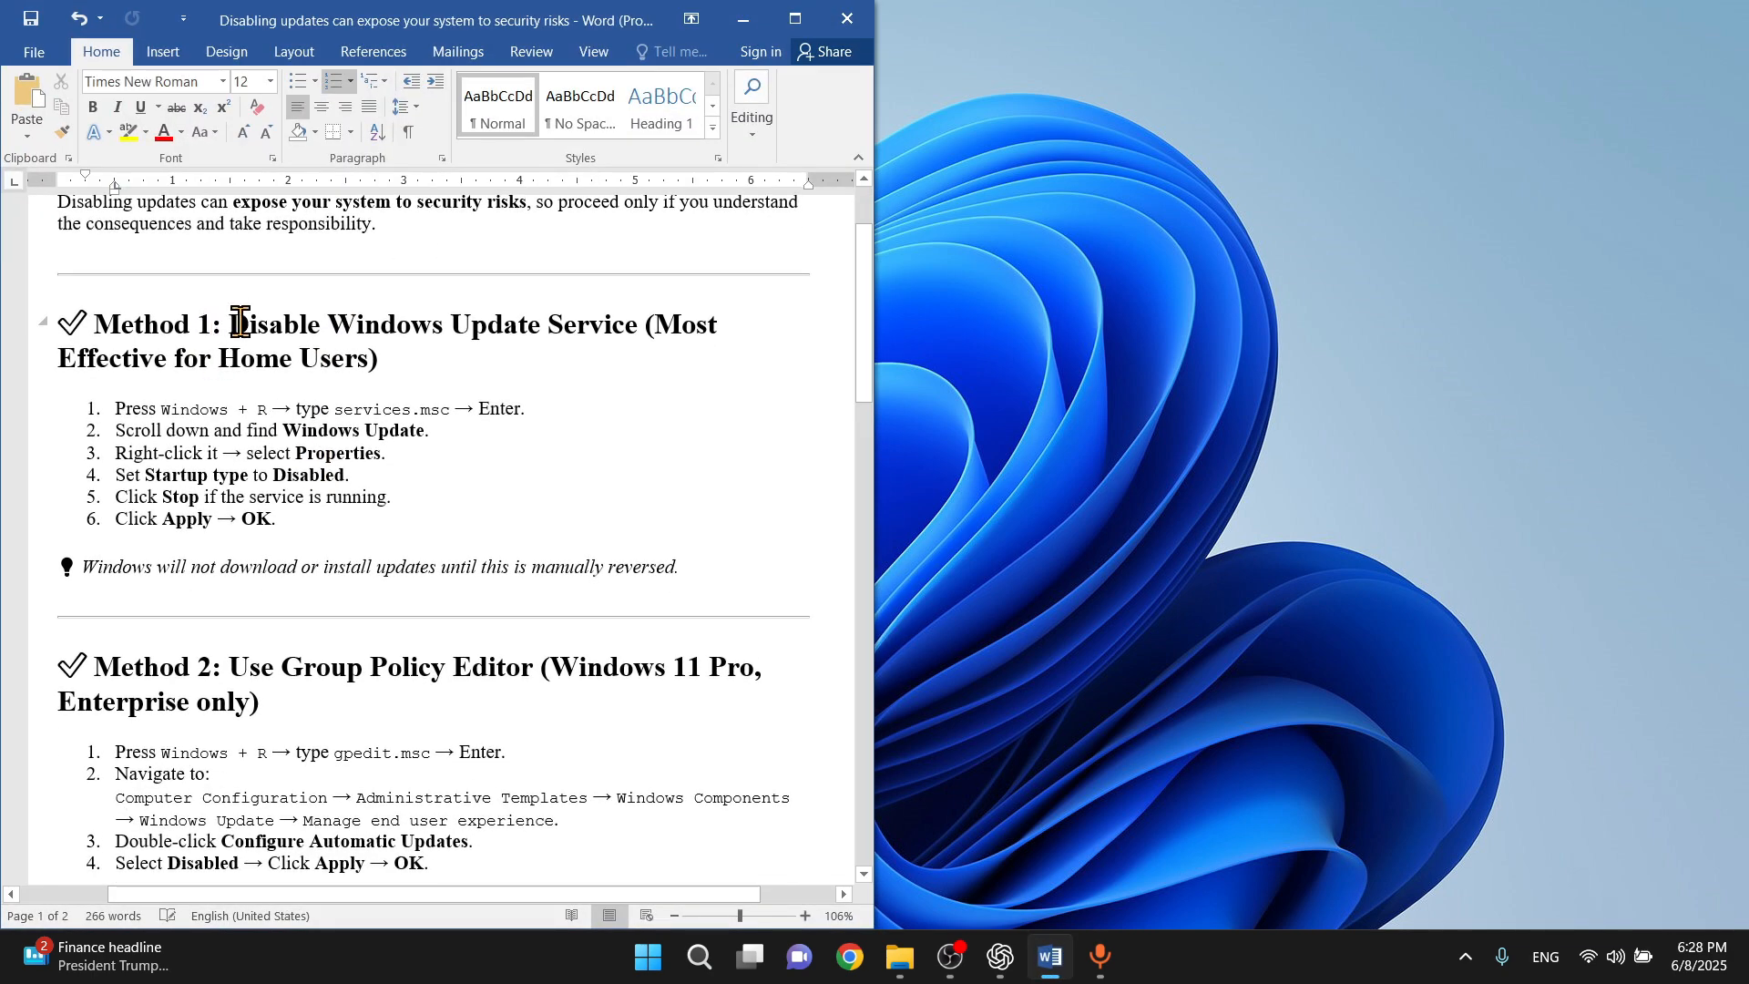
pyautogui.moveTo(238, 321); pyautogui.dragTo(438, 344)
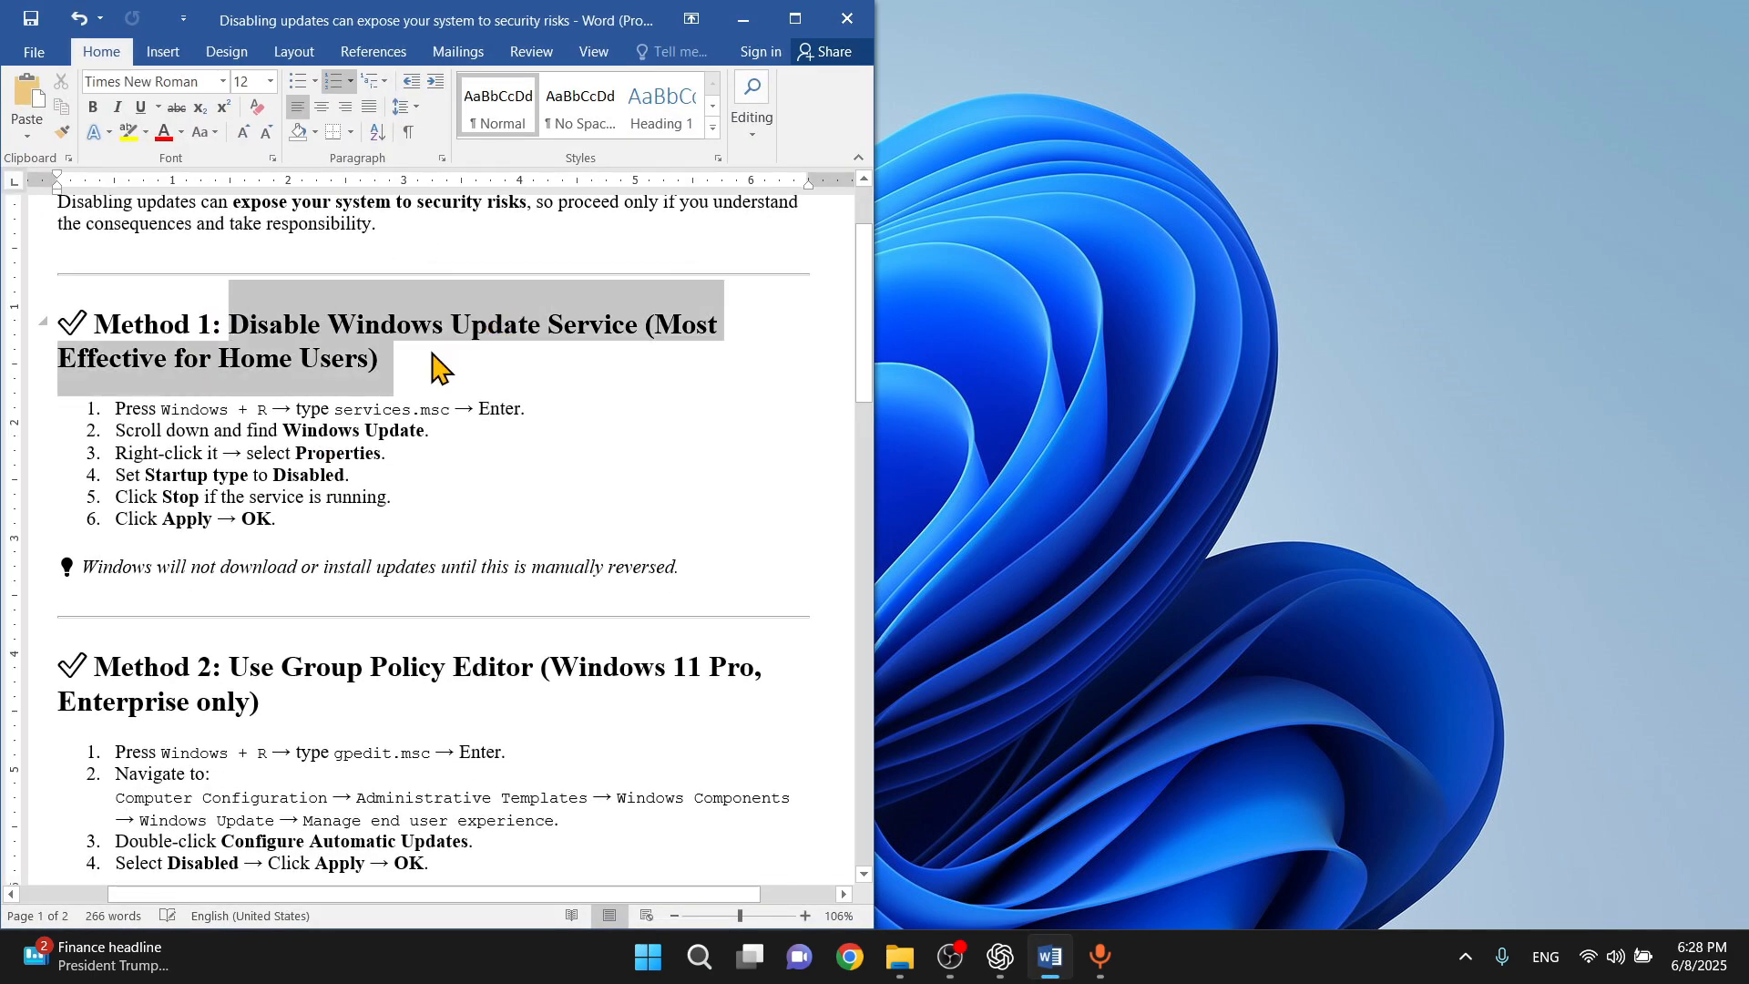
pyautogui.click(437, 354)
pyautogui.click(974, 394)
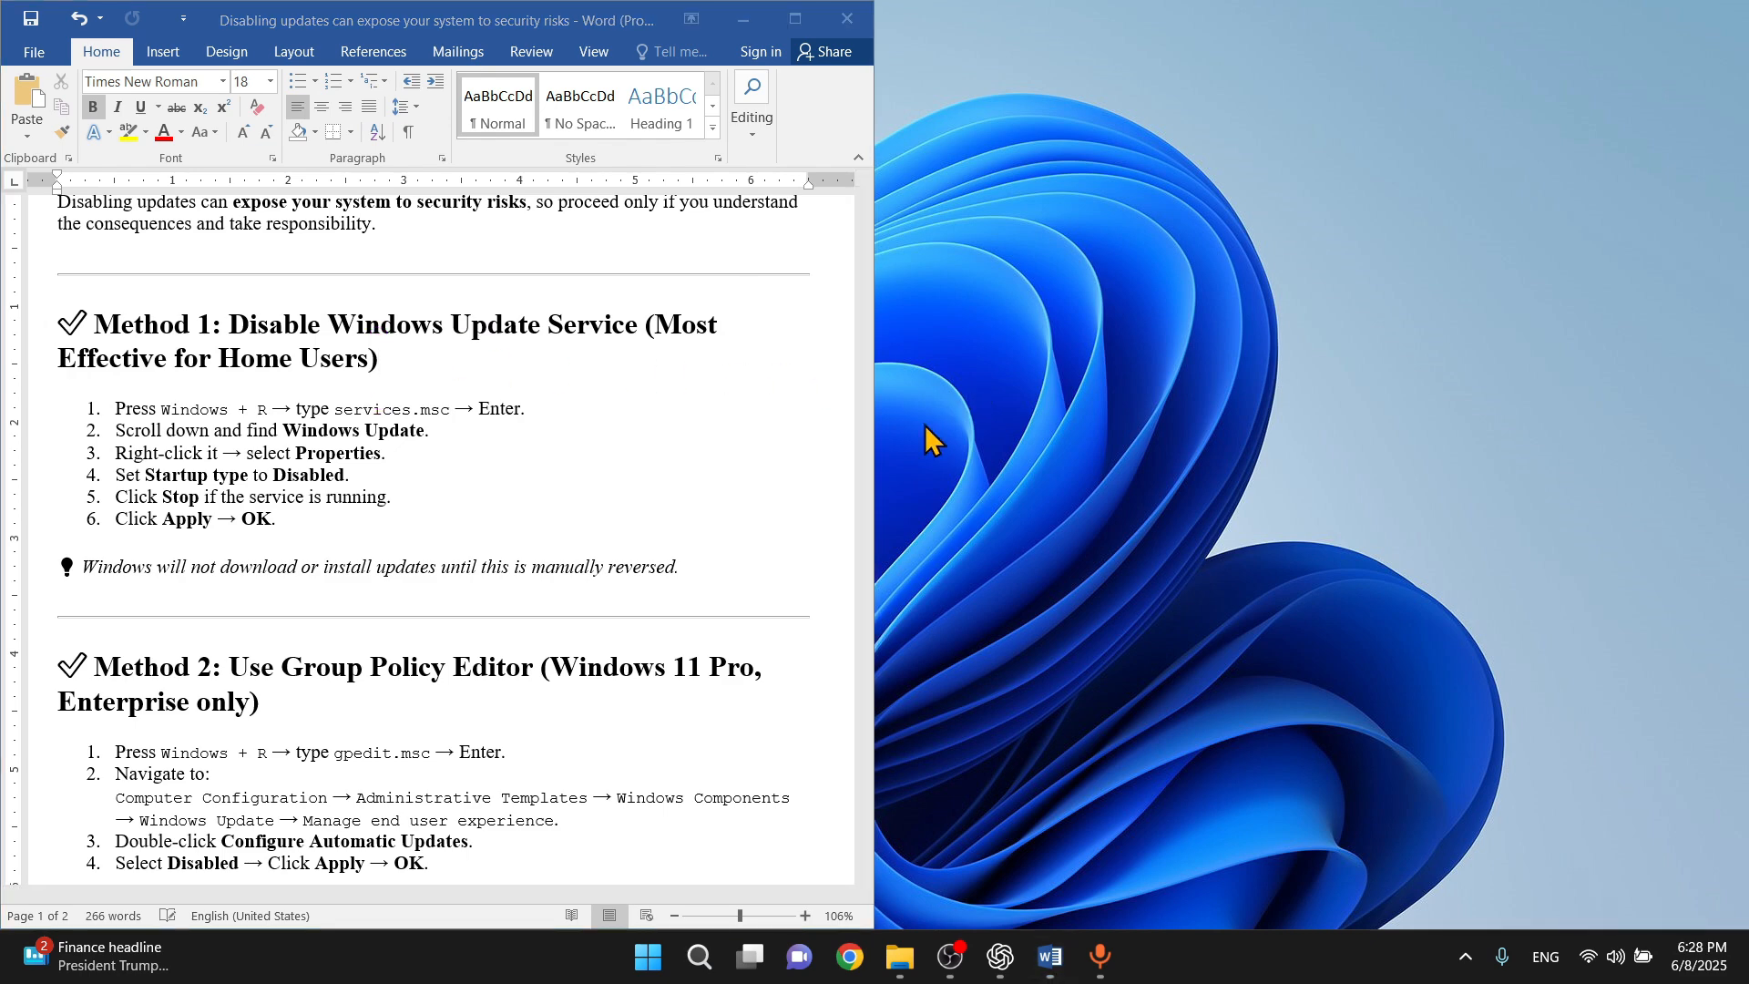
pyautogui.press('super+r')
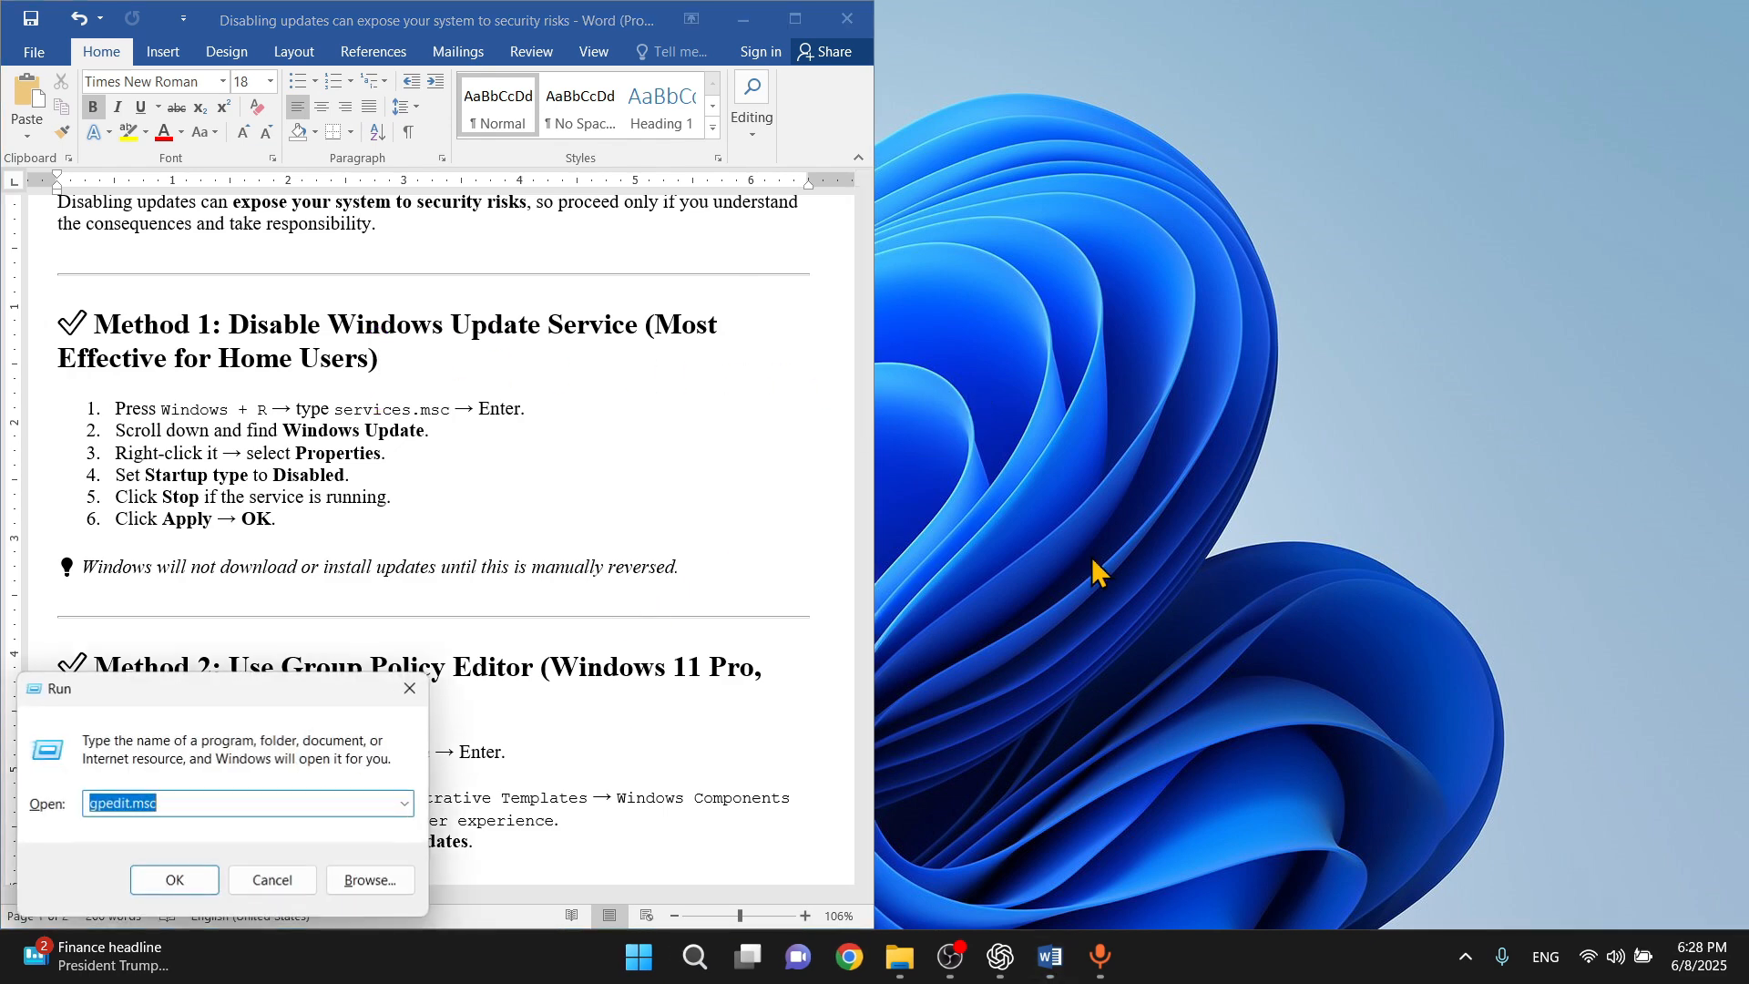
pyautogui.write('ser')
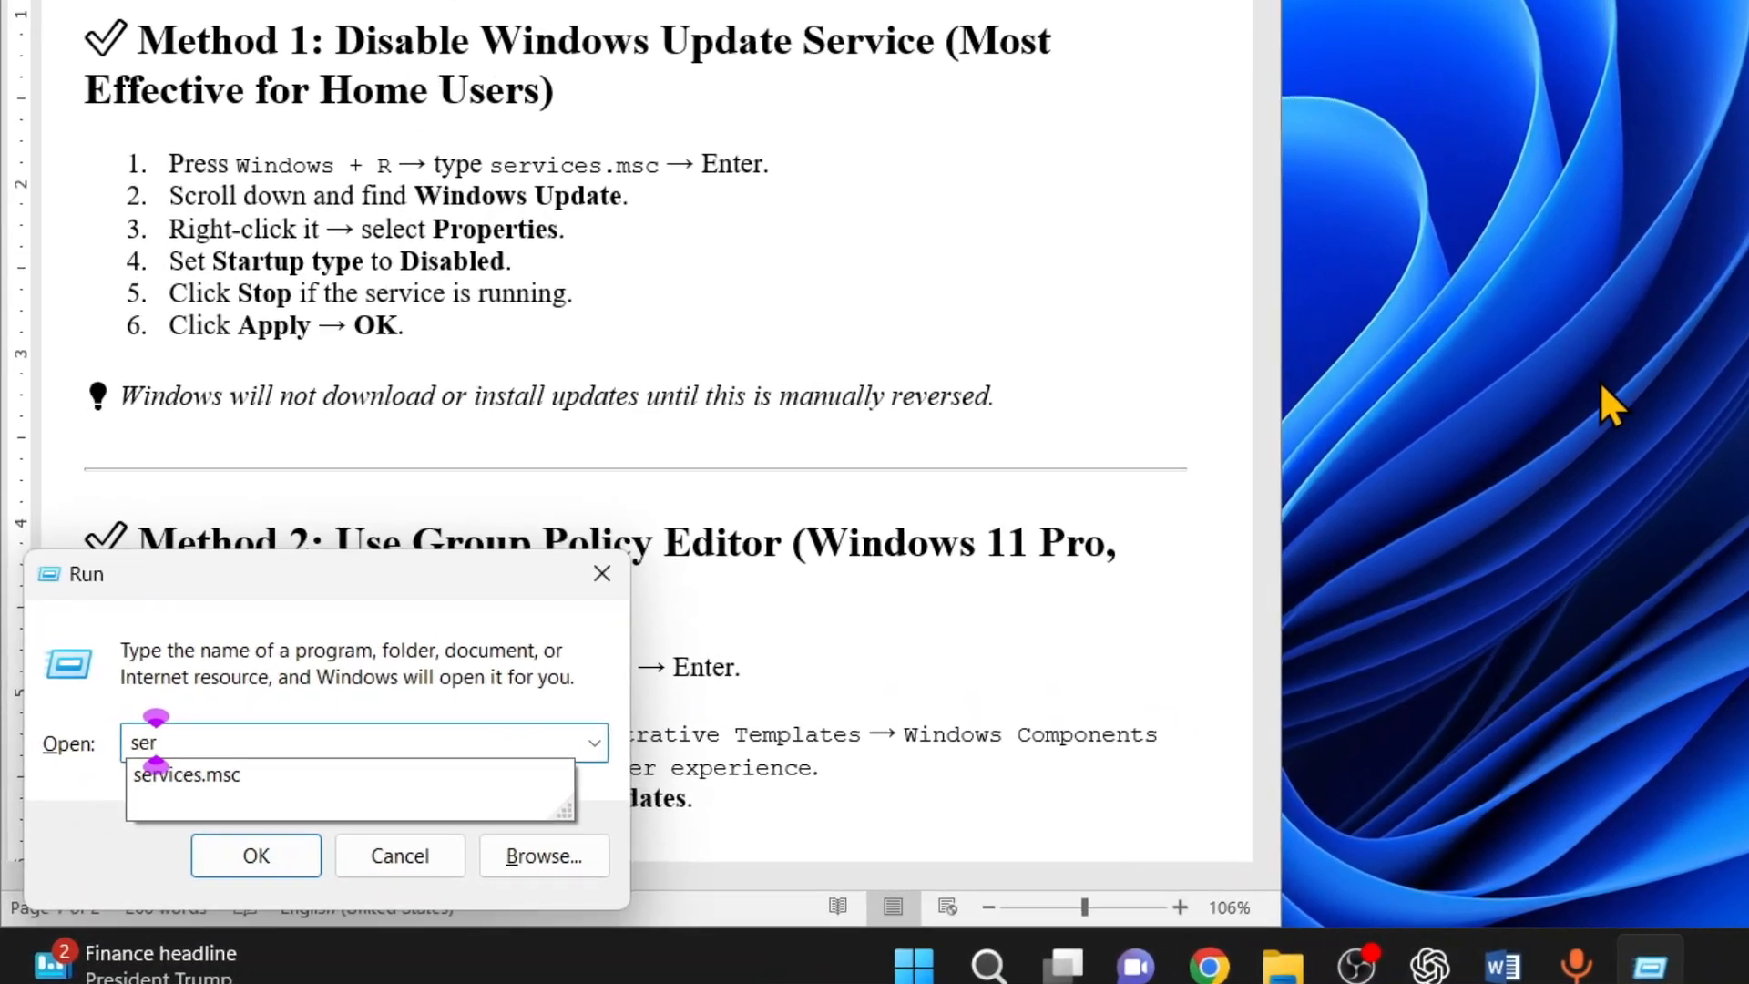
pyautogui.press('Down')
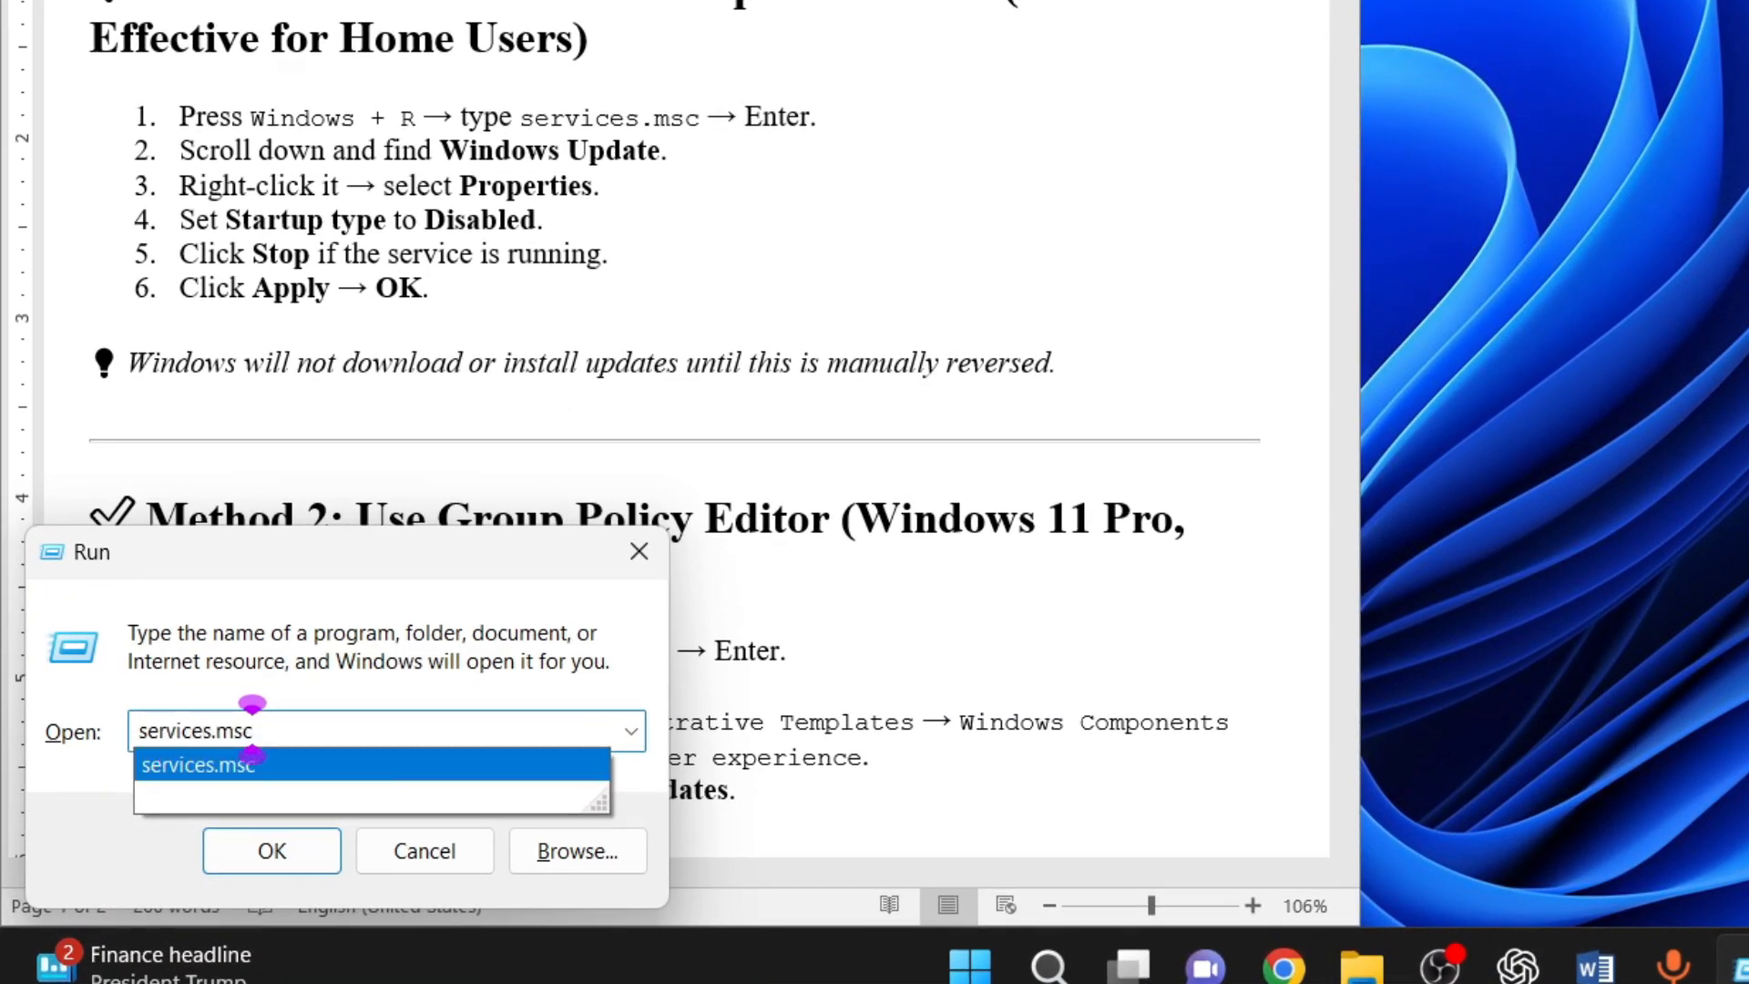
pyautogui.click(310, 849)
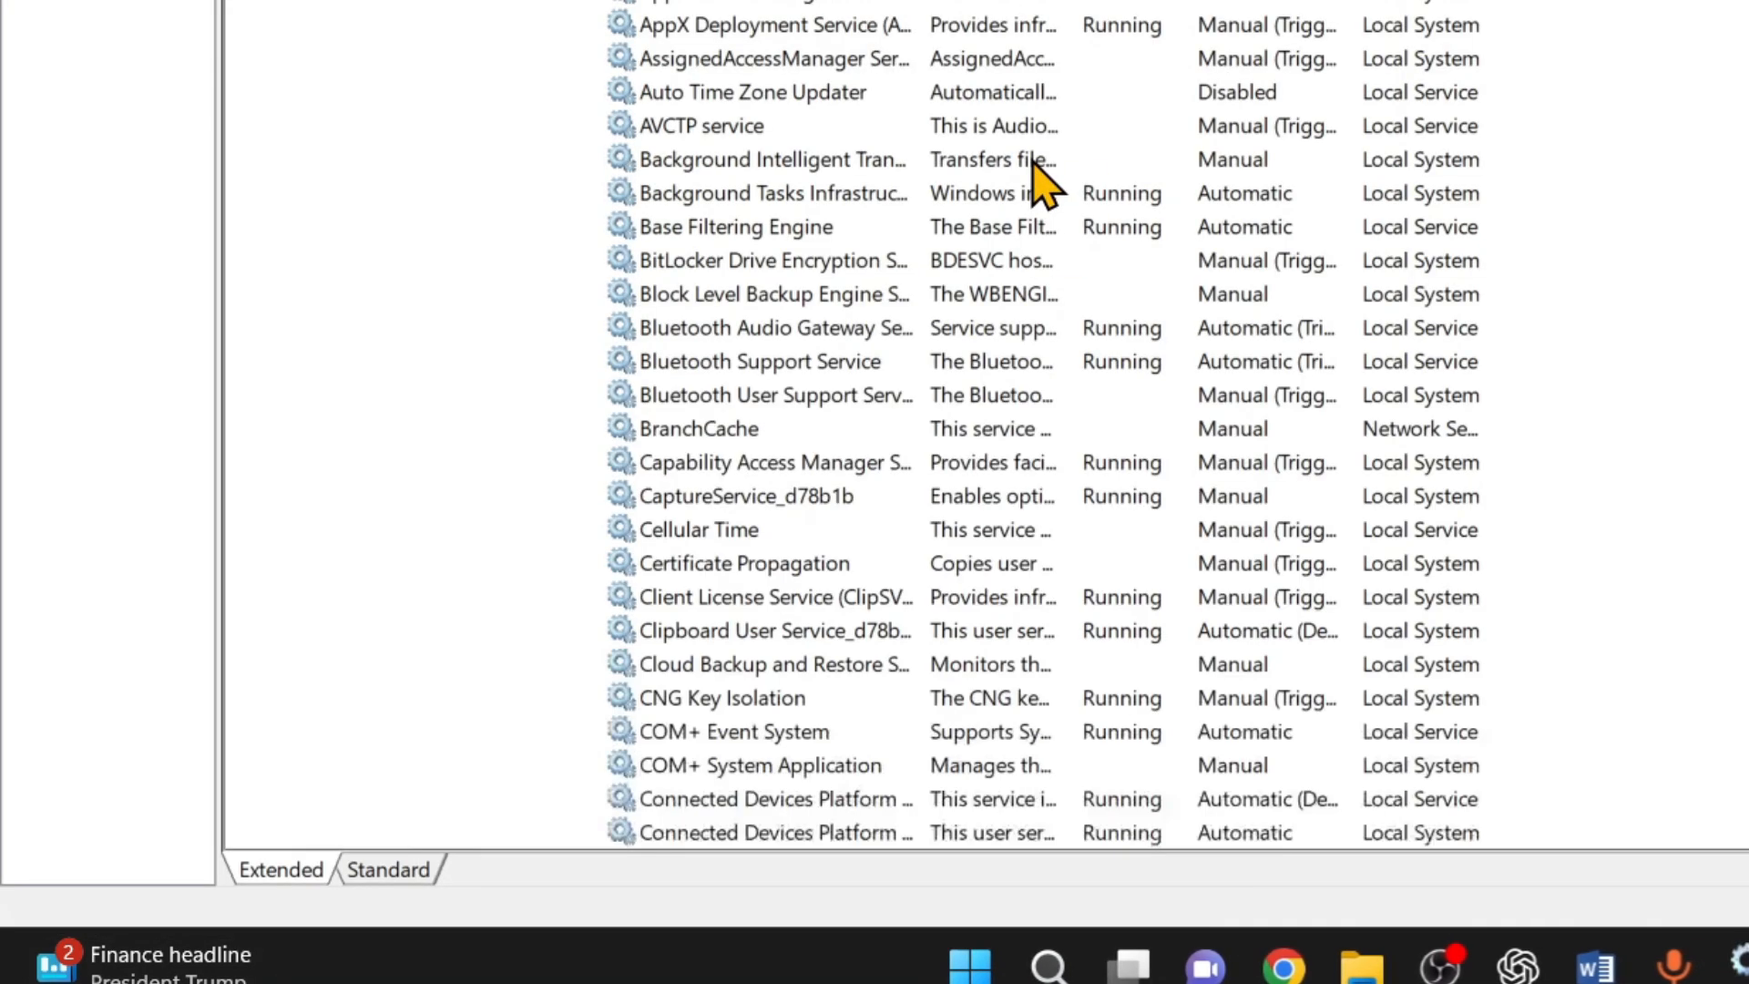
# - Find and select the Windows Update service in the services list
pyautogui.click(902, 297)
pyautogui.press('w')
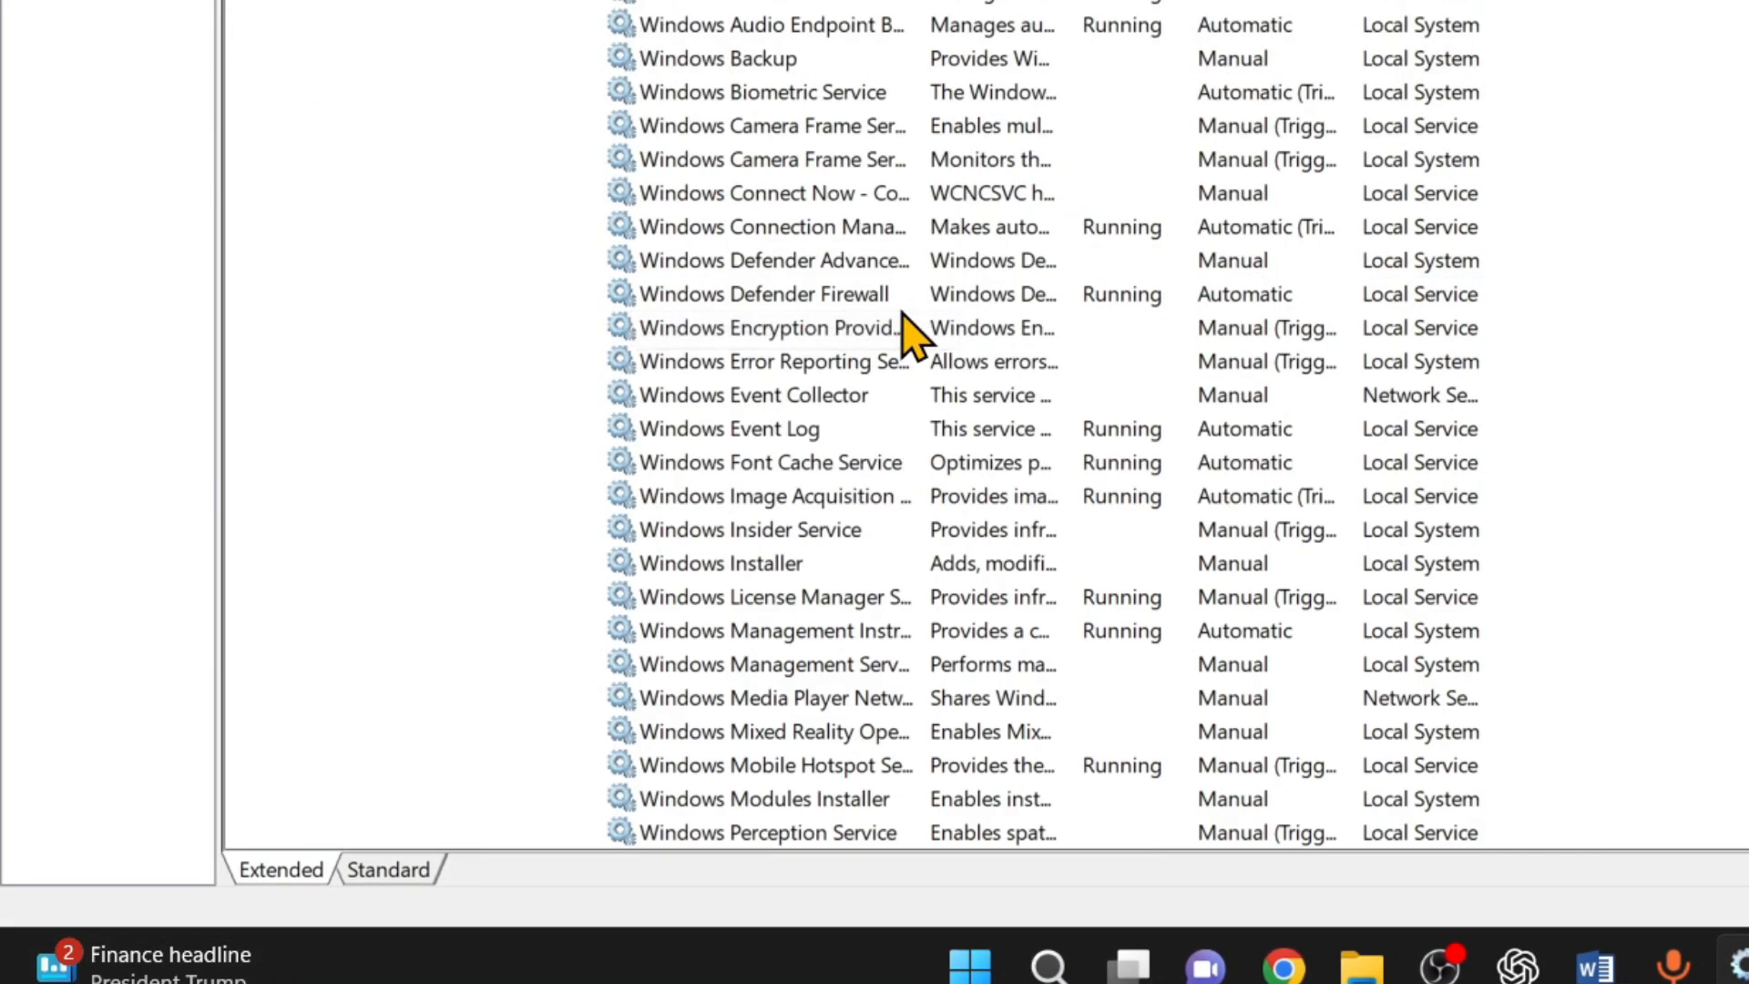
pyautogui.press('w')
pyautogui.press('w')
pyautogui.press('w')
pyautogui.press('w')
pyautogui.press('w')
pyautogui.press('w')
pyautogui.press('w')
pyautogui.press('w')
pyautogui.press('w')
pyautogui.press('w')
pyautogui.press('w')
pyautogui.press('w')
pyautogui.press('w')
pyautogui.press('w')
pyautogui.press('w')
pyautogui.press('w')
pyautogui.press('w')
pyautogui.press('w')
pyautogui.press('w')
pyautogui.press('w')
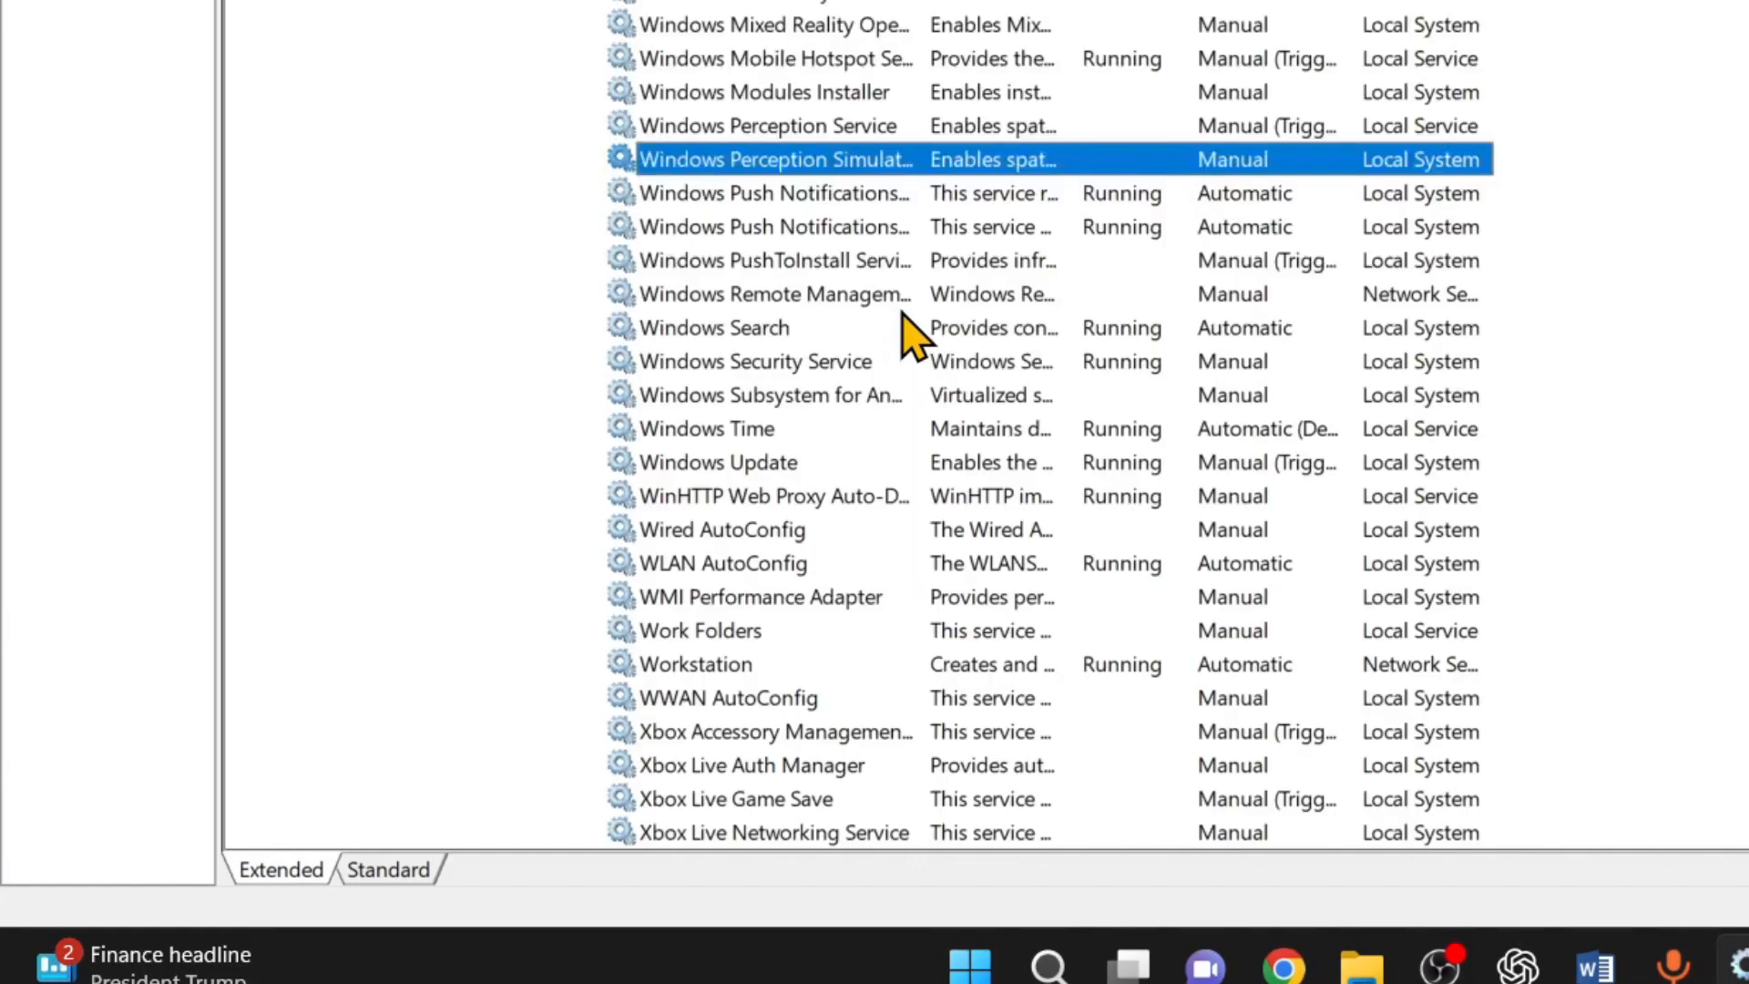
pyautogui.press('w')
pyautogui.press('w')
pyautogui.press('w')
pyautogui.press('w')
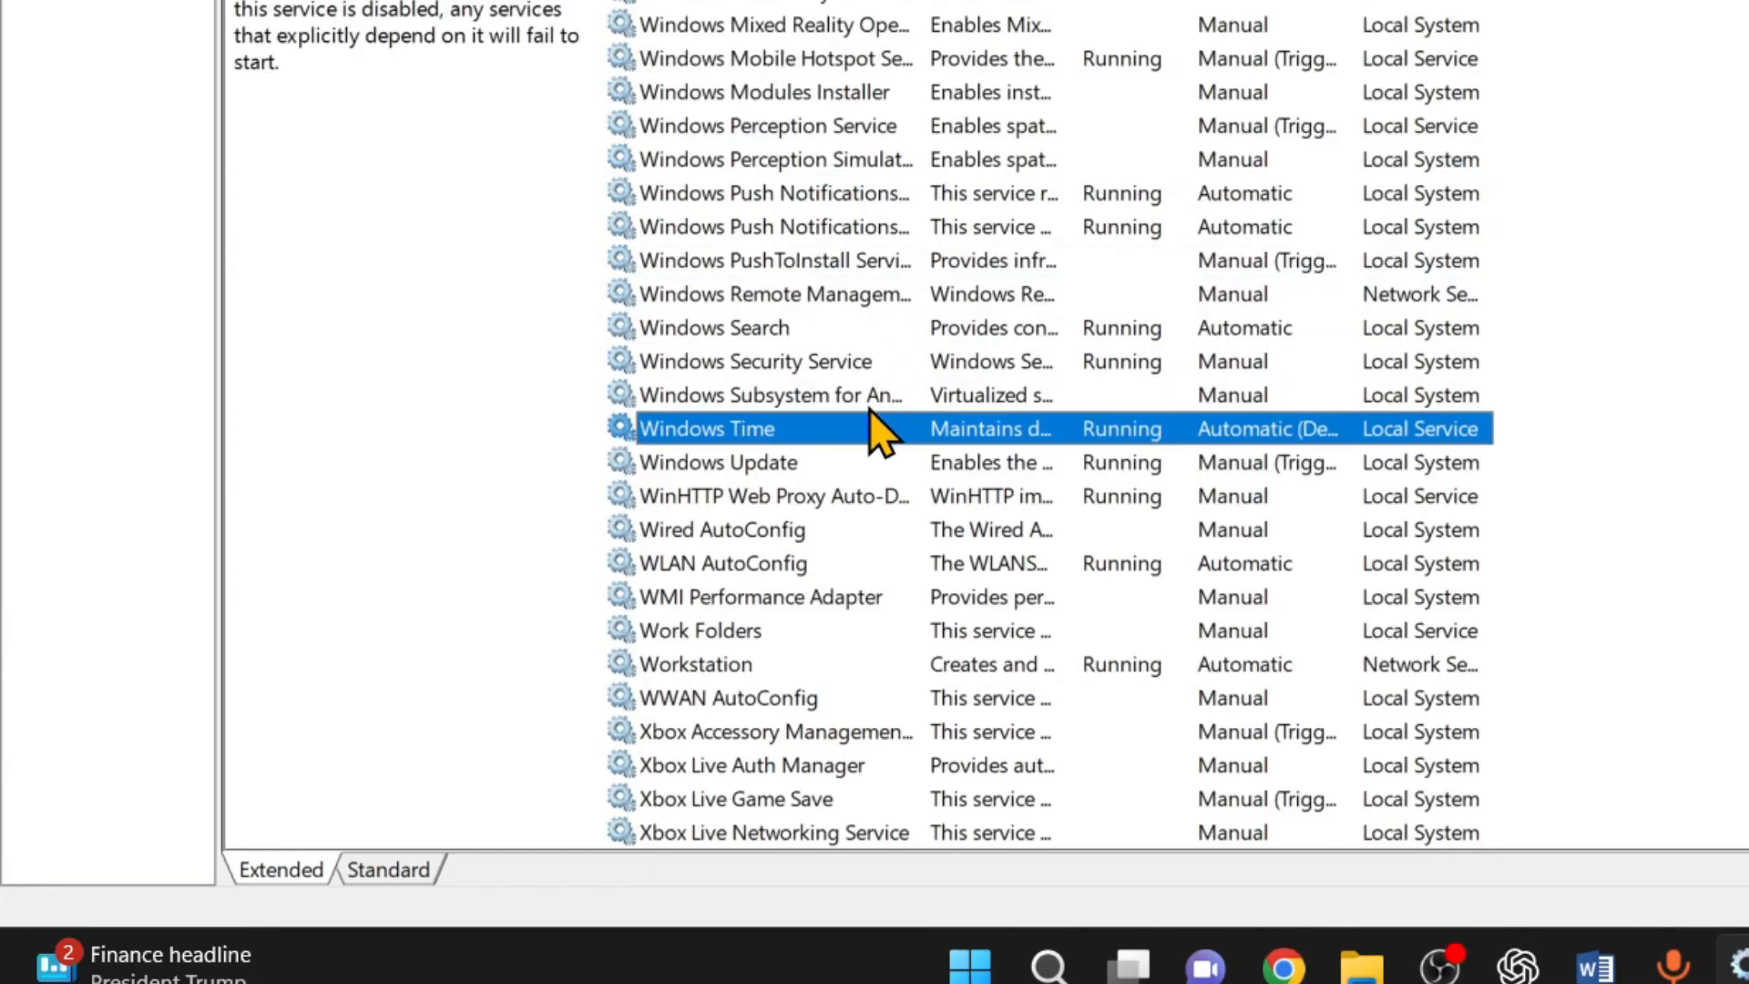
pyautogui.click(865, 465)
# - Set the Windows Update service's startup type to Disabled in its properties, apply the change and close the properties
pyautogui.rightClick(886, 467)
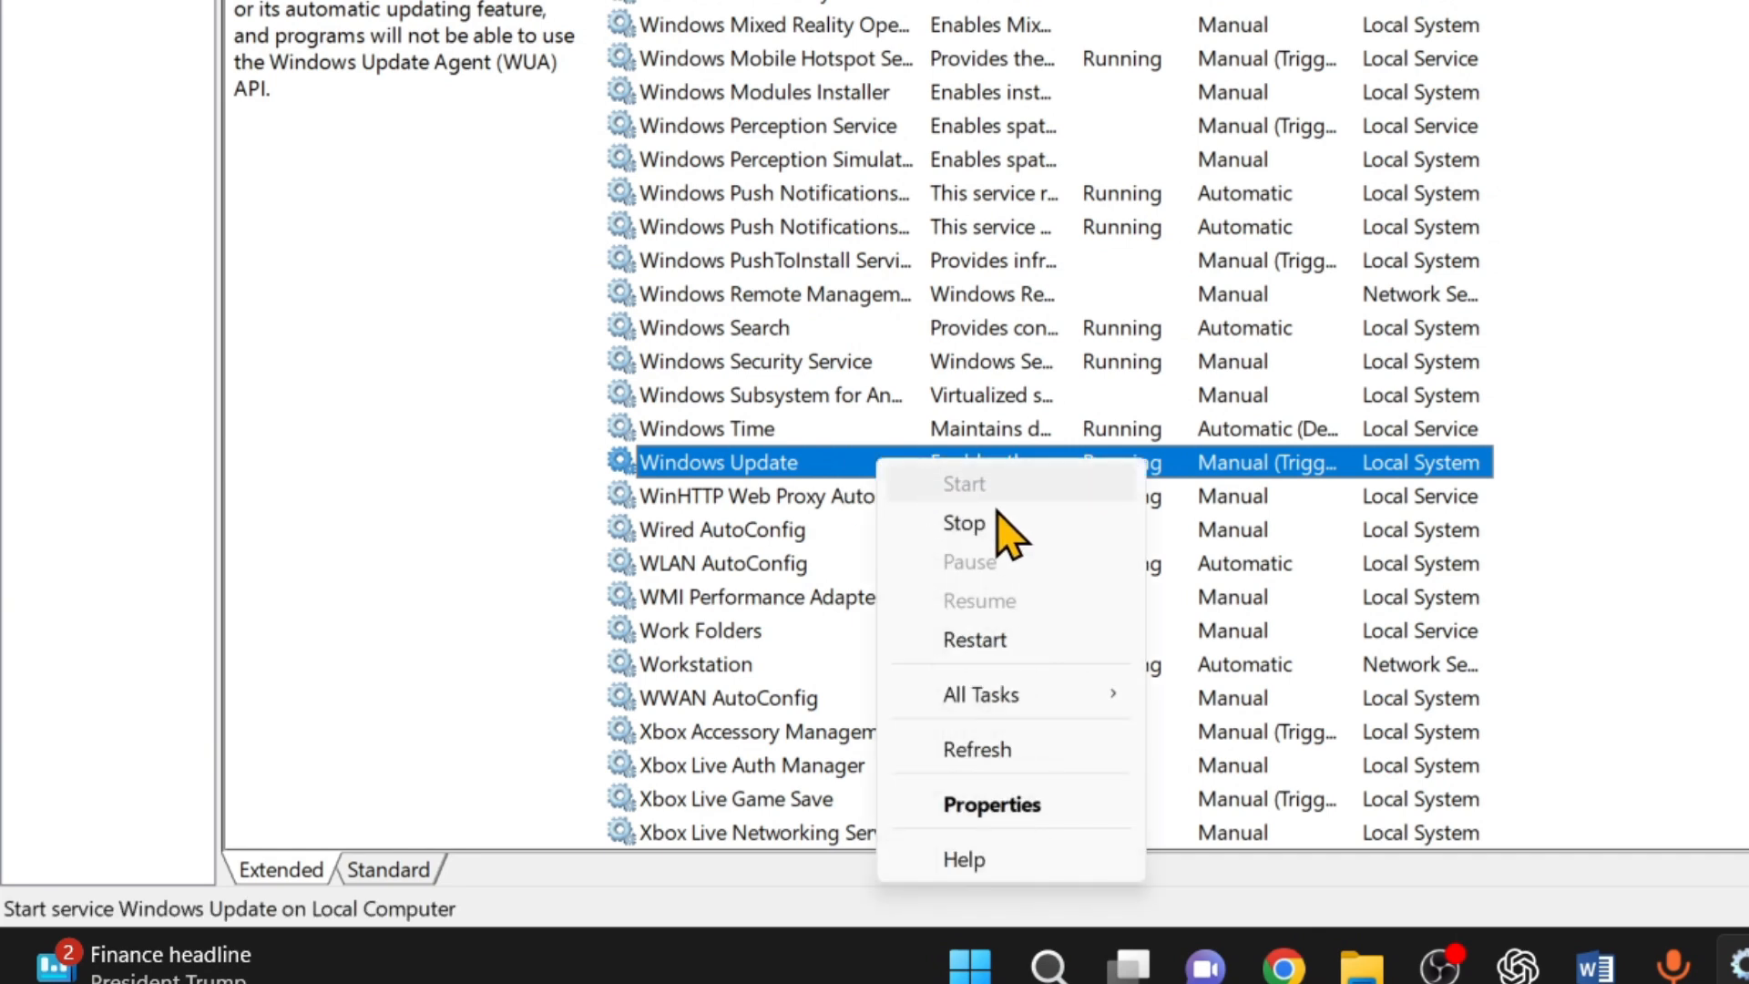
pyautogui.click(1057, 806)
pyautogui.click(1330, 186)
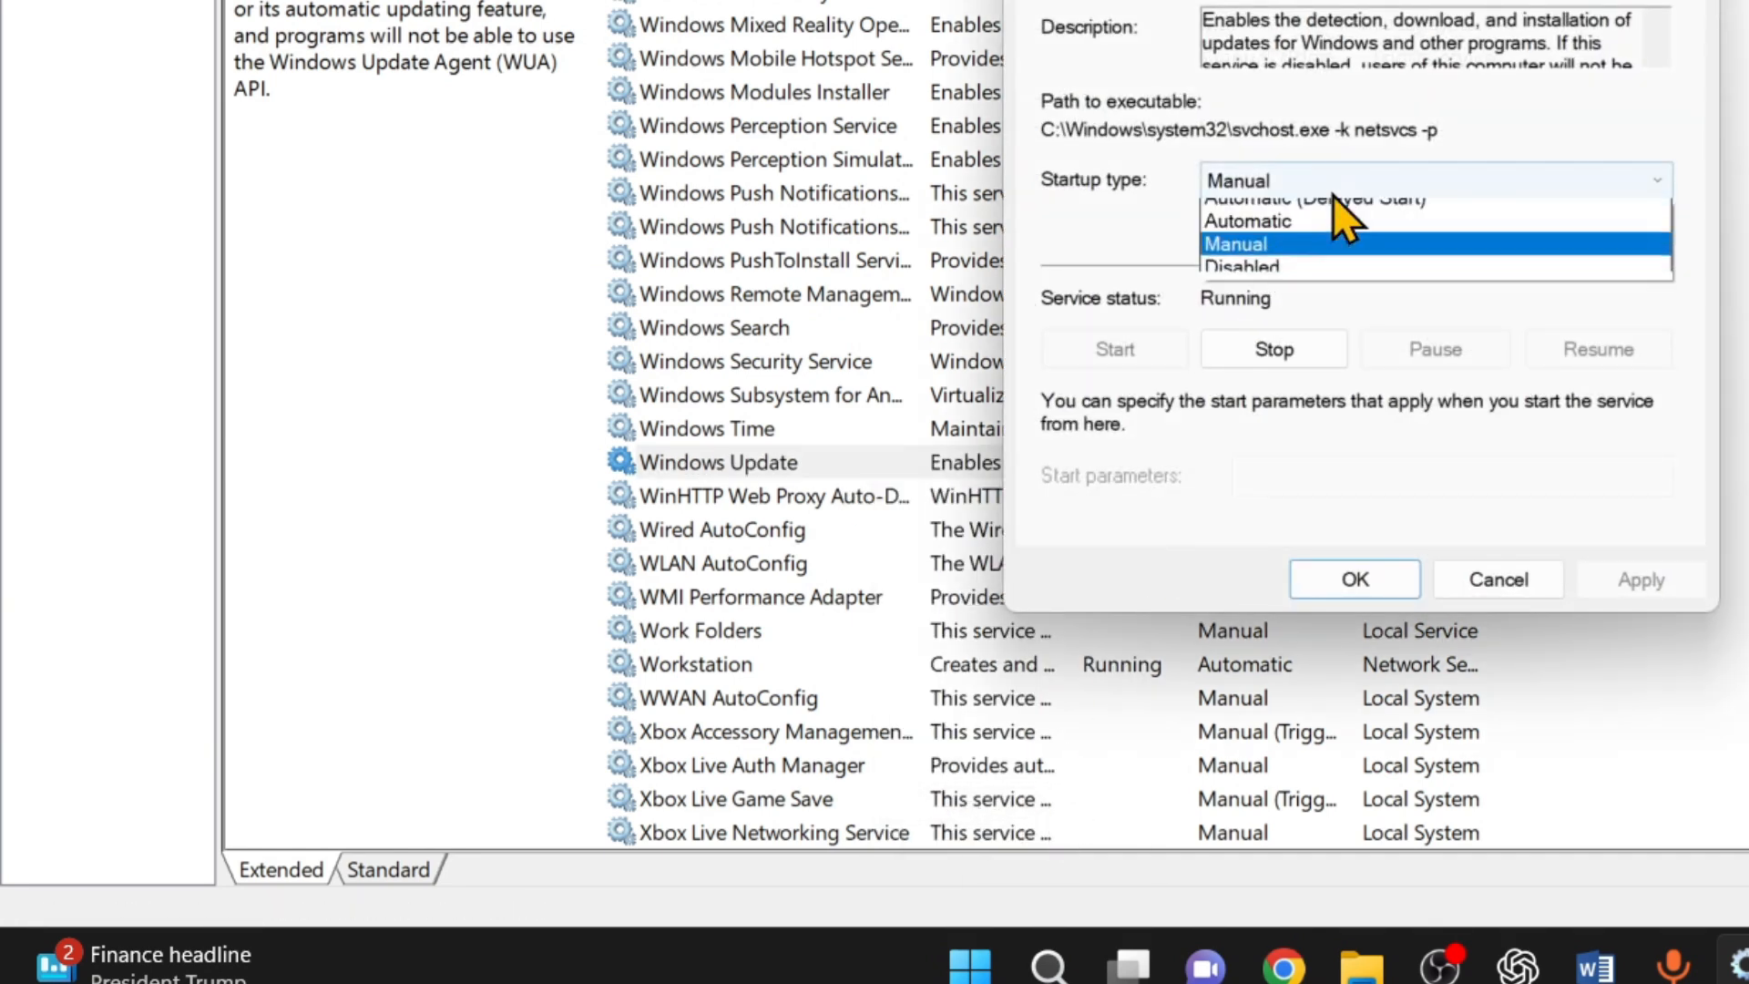
pyautogui.click(1372, 282)
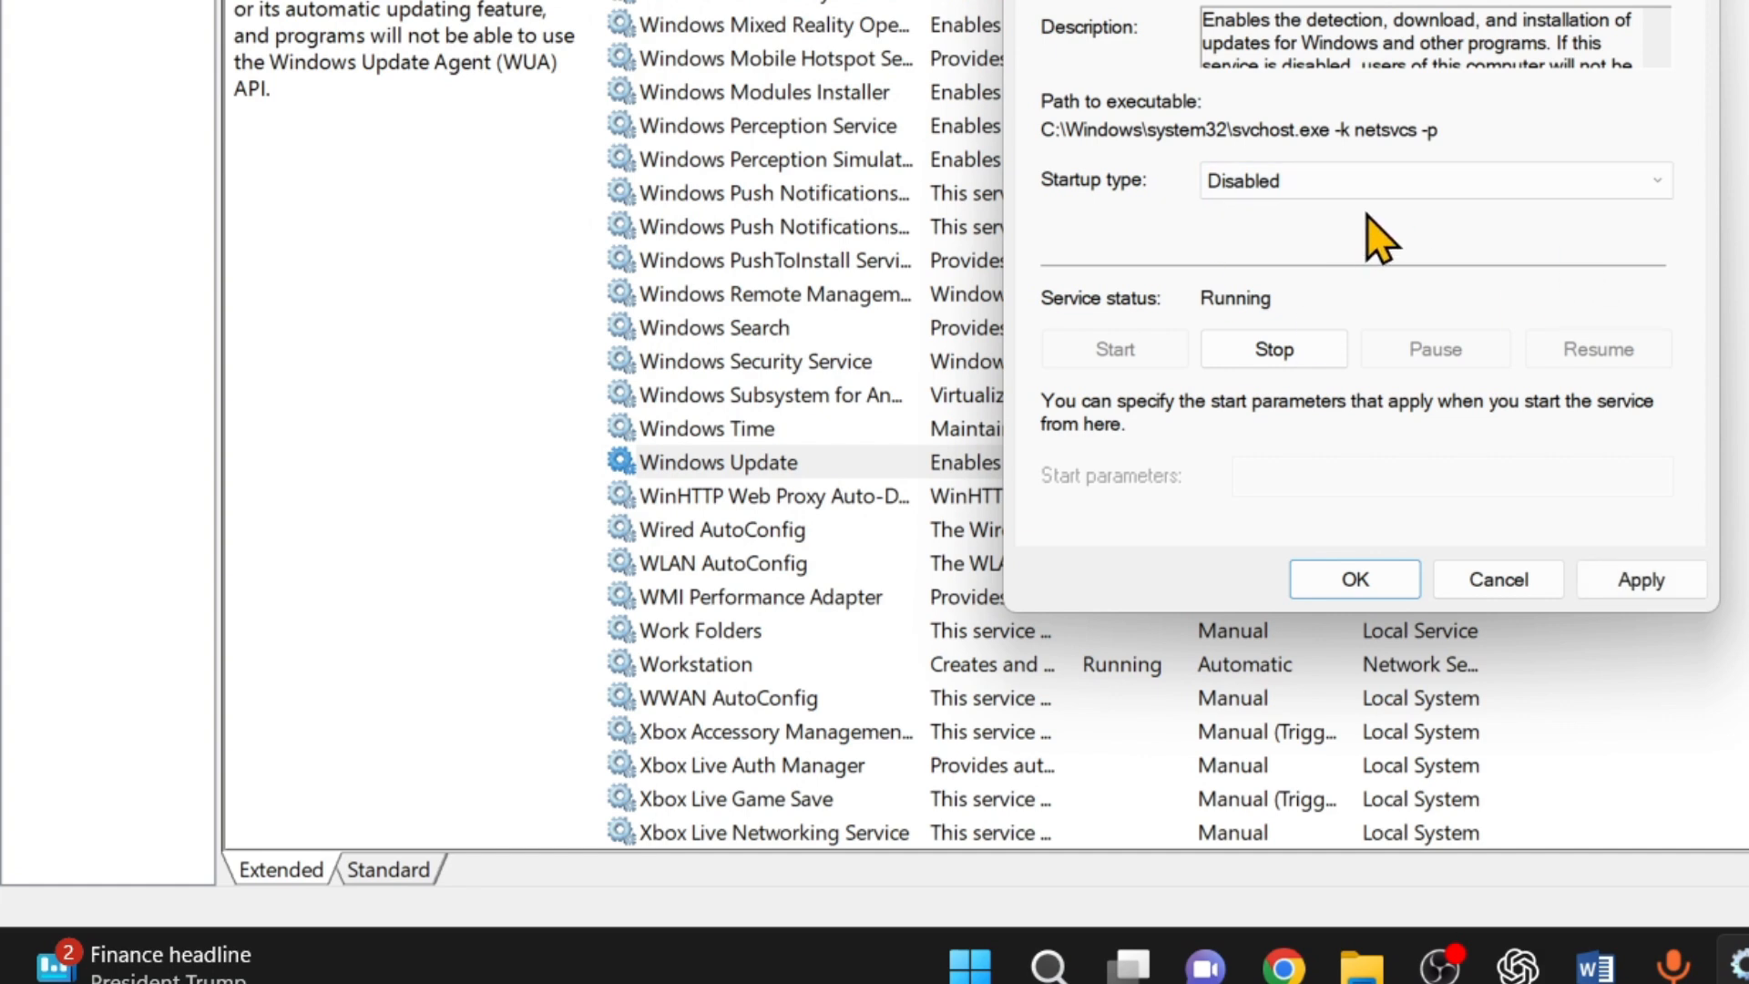
pyautogui.click(1621, 583)
pyautogui.click(1399, 588)
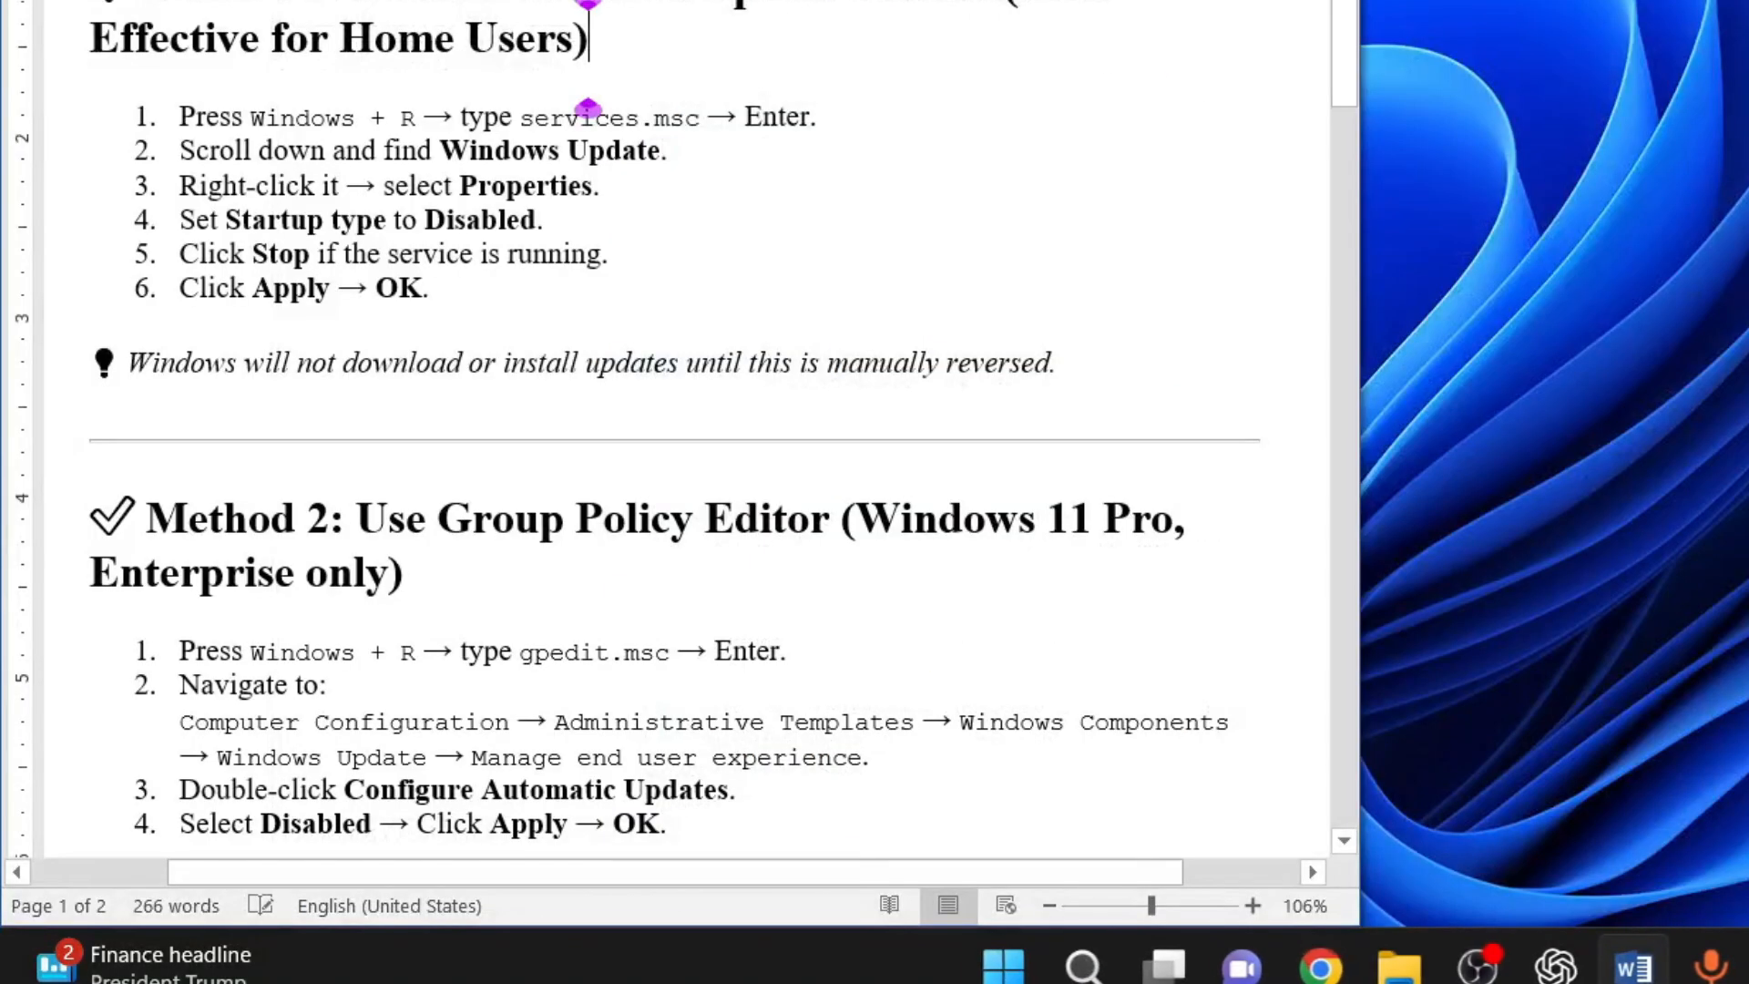
# - Open the Local Group Policy Editor by running gpedit.msc, as described under Method 2 in the document
pyautogui.scroll(-3, 567, 457)
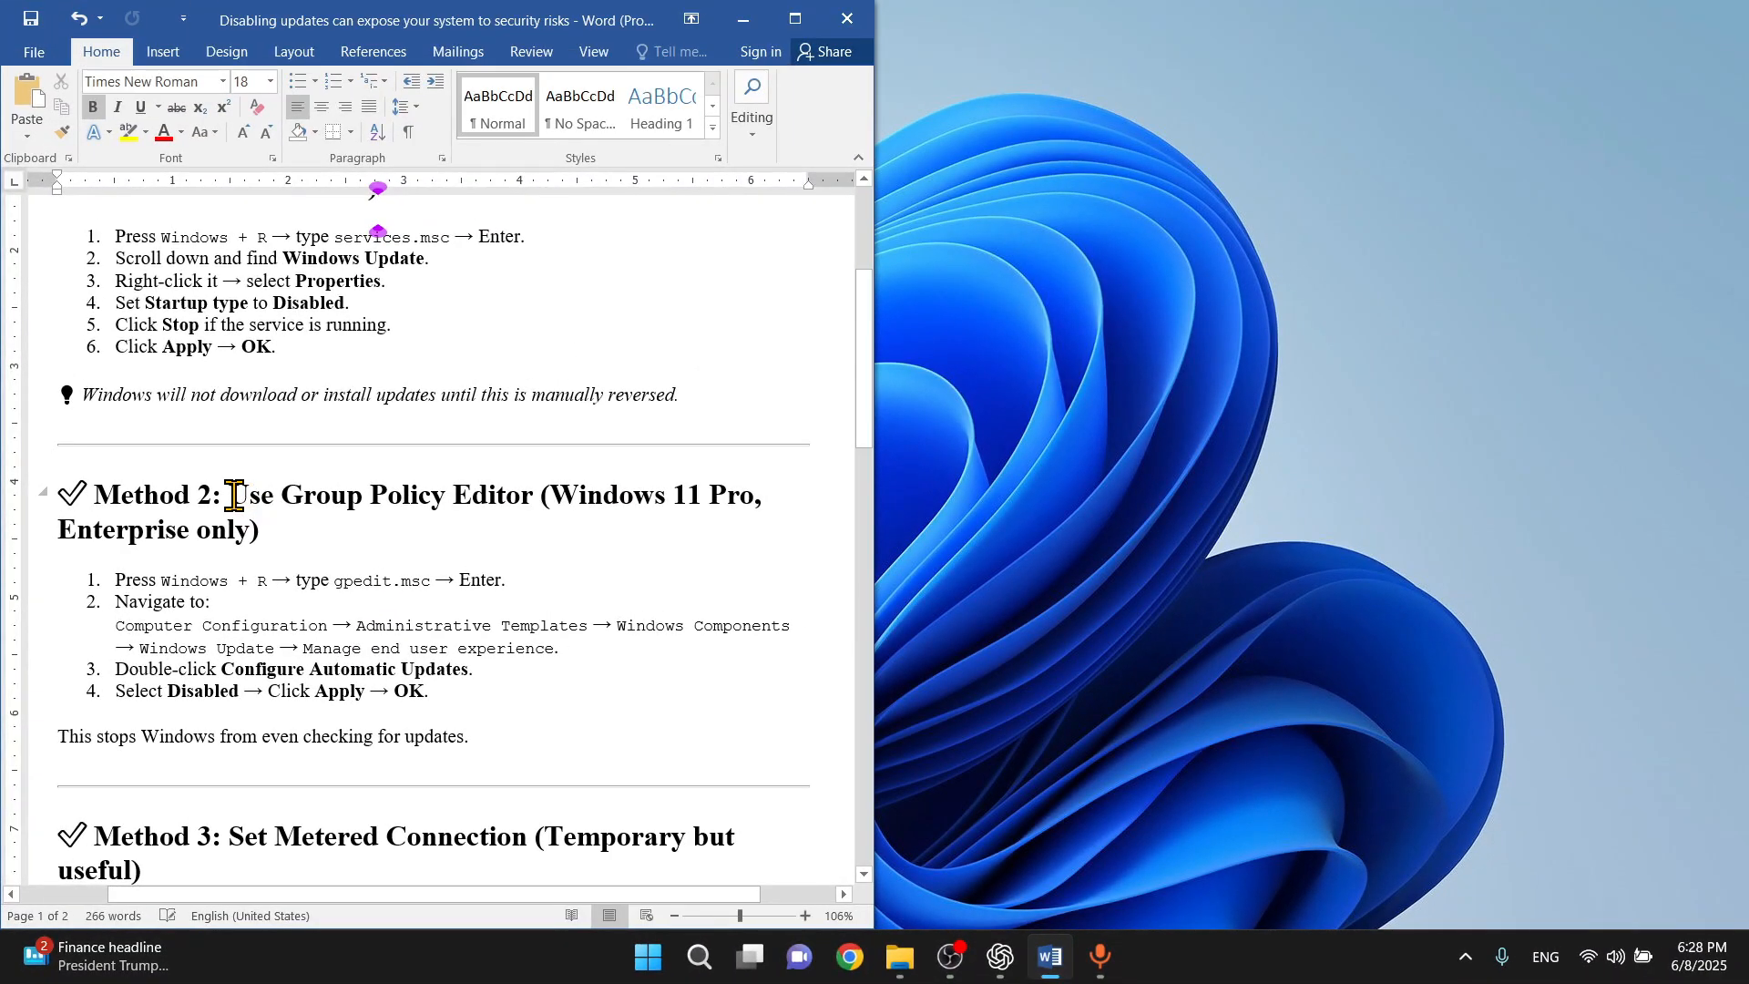
pyautogui.moveTo(289, 391); pyautogui.dragTo(650, 399)
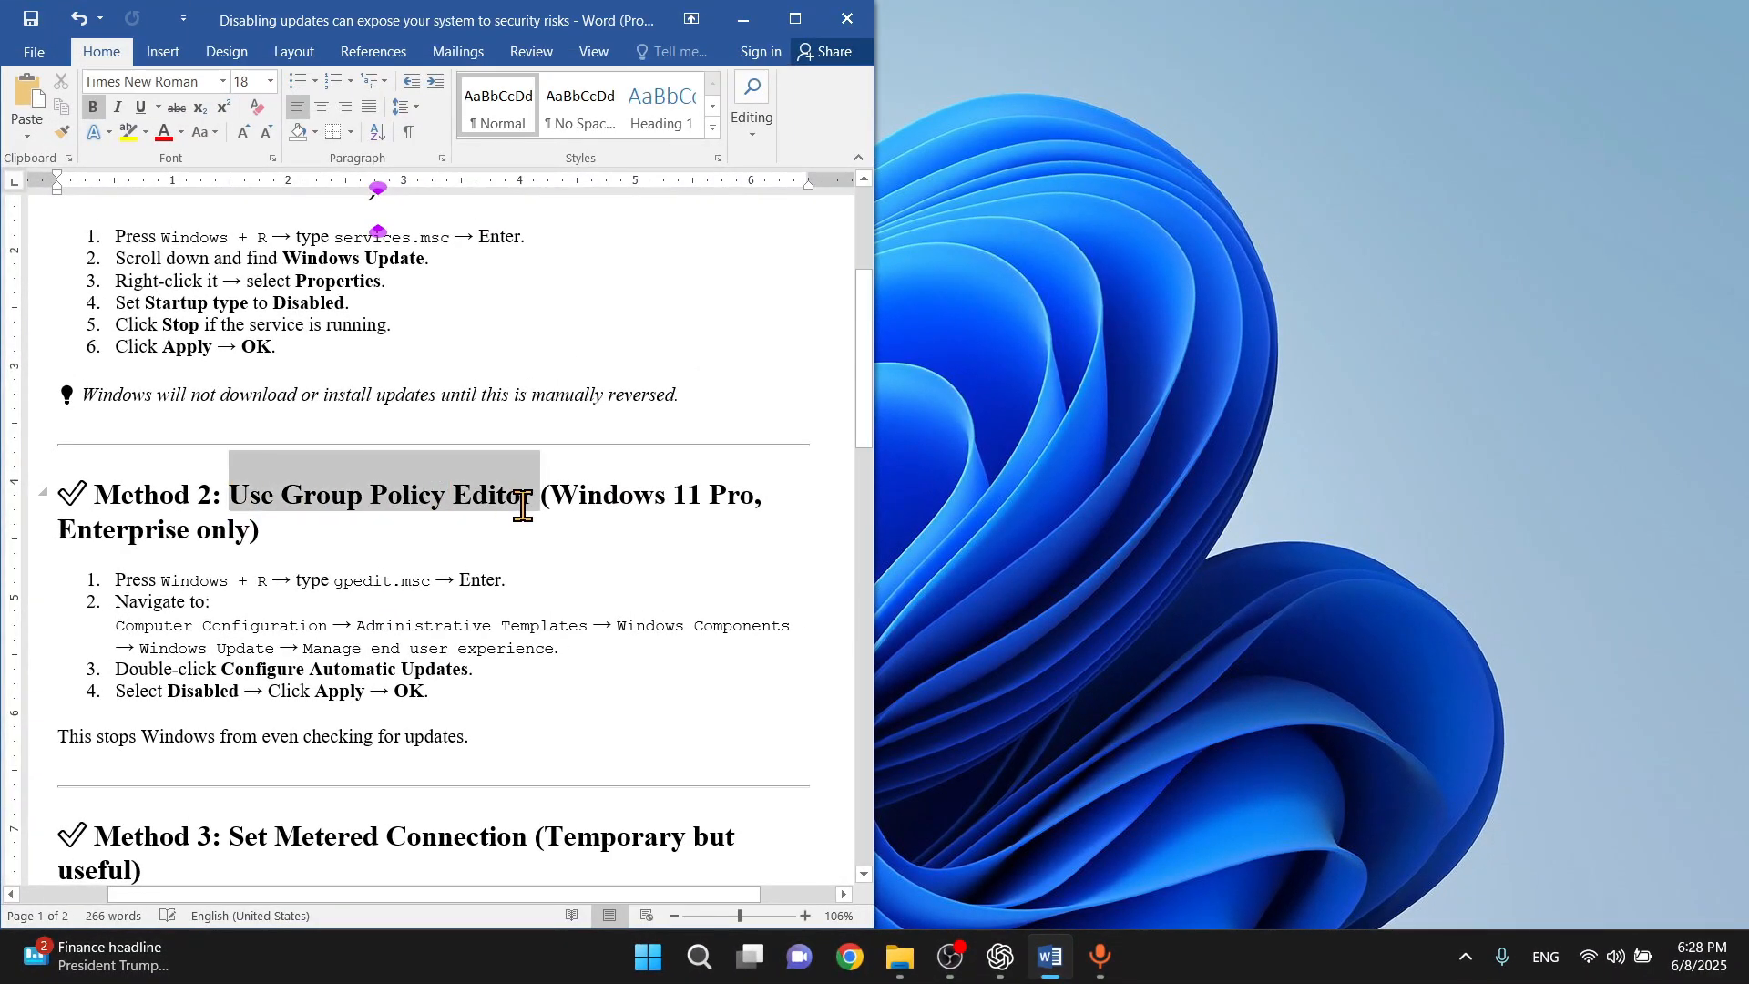
pyautogui.moveTo(522, 507); pyautogui.dragTo(566, 515)
pyautogui.click(1020, 602)
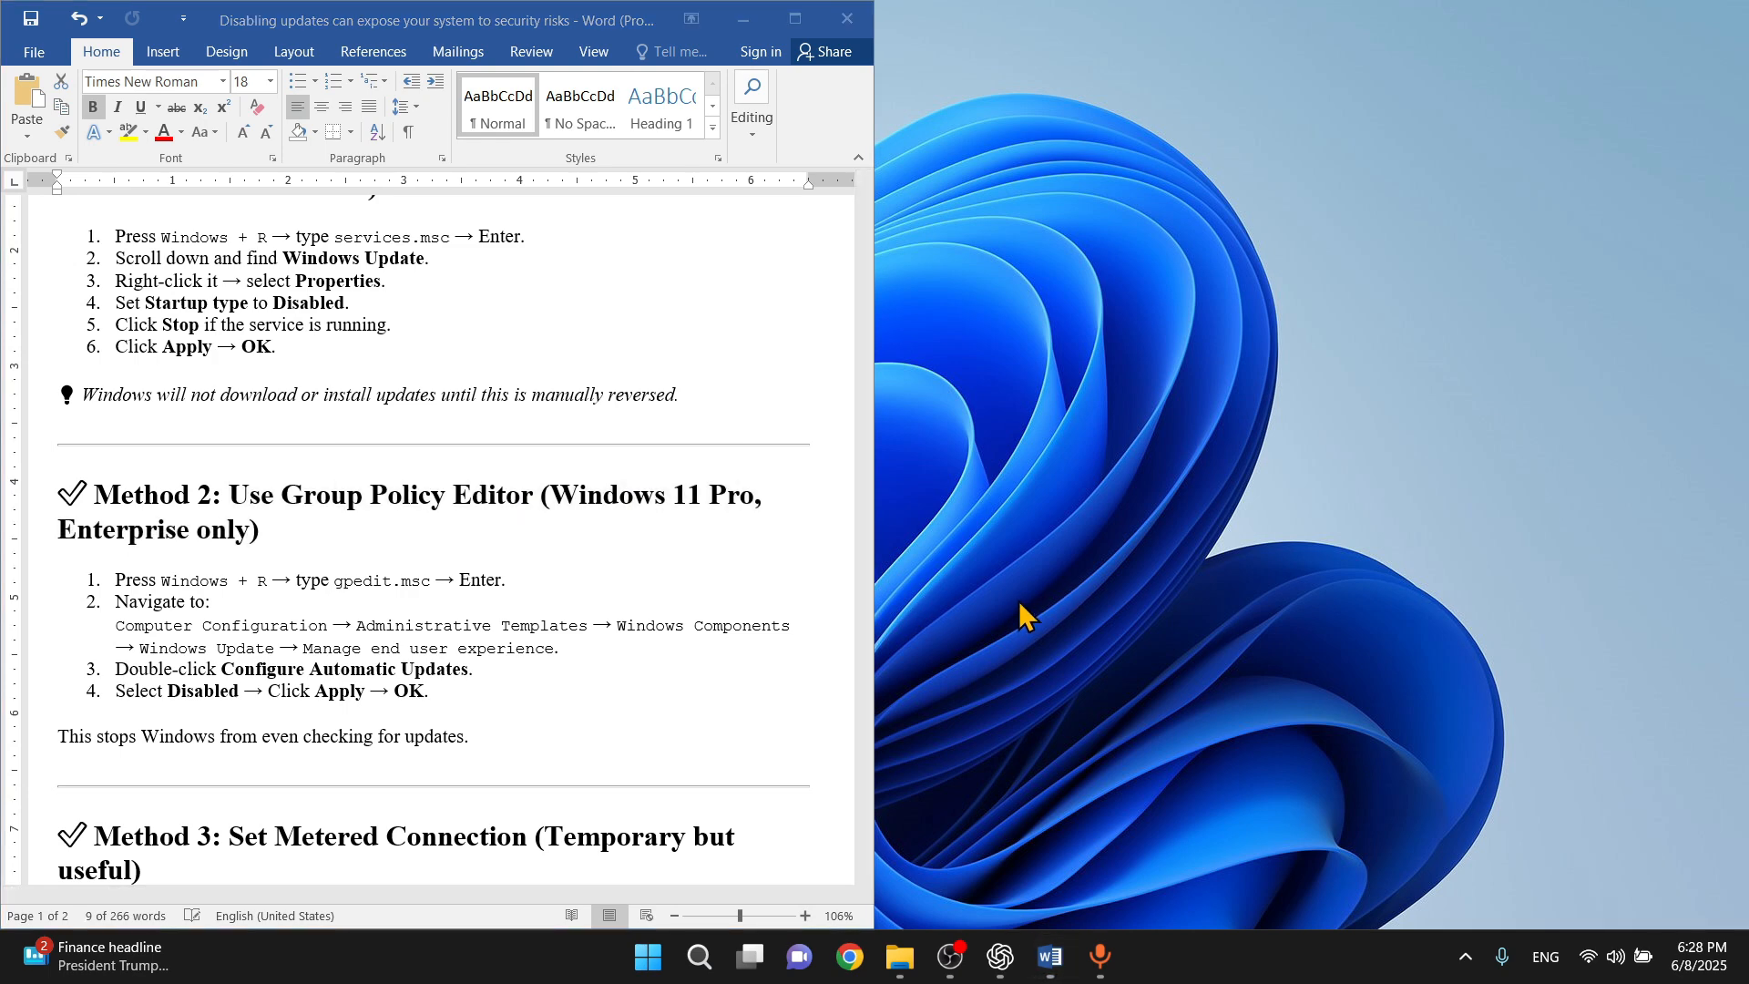
pyautogui.press('super+r')
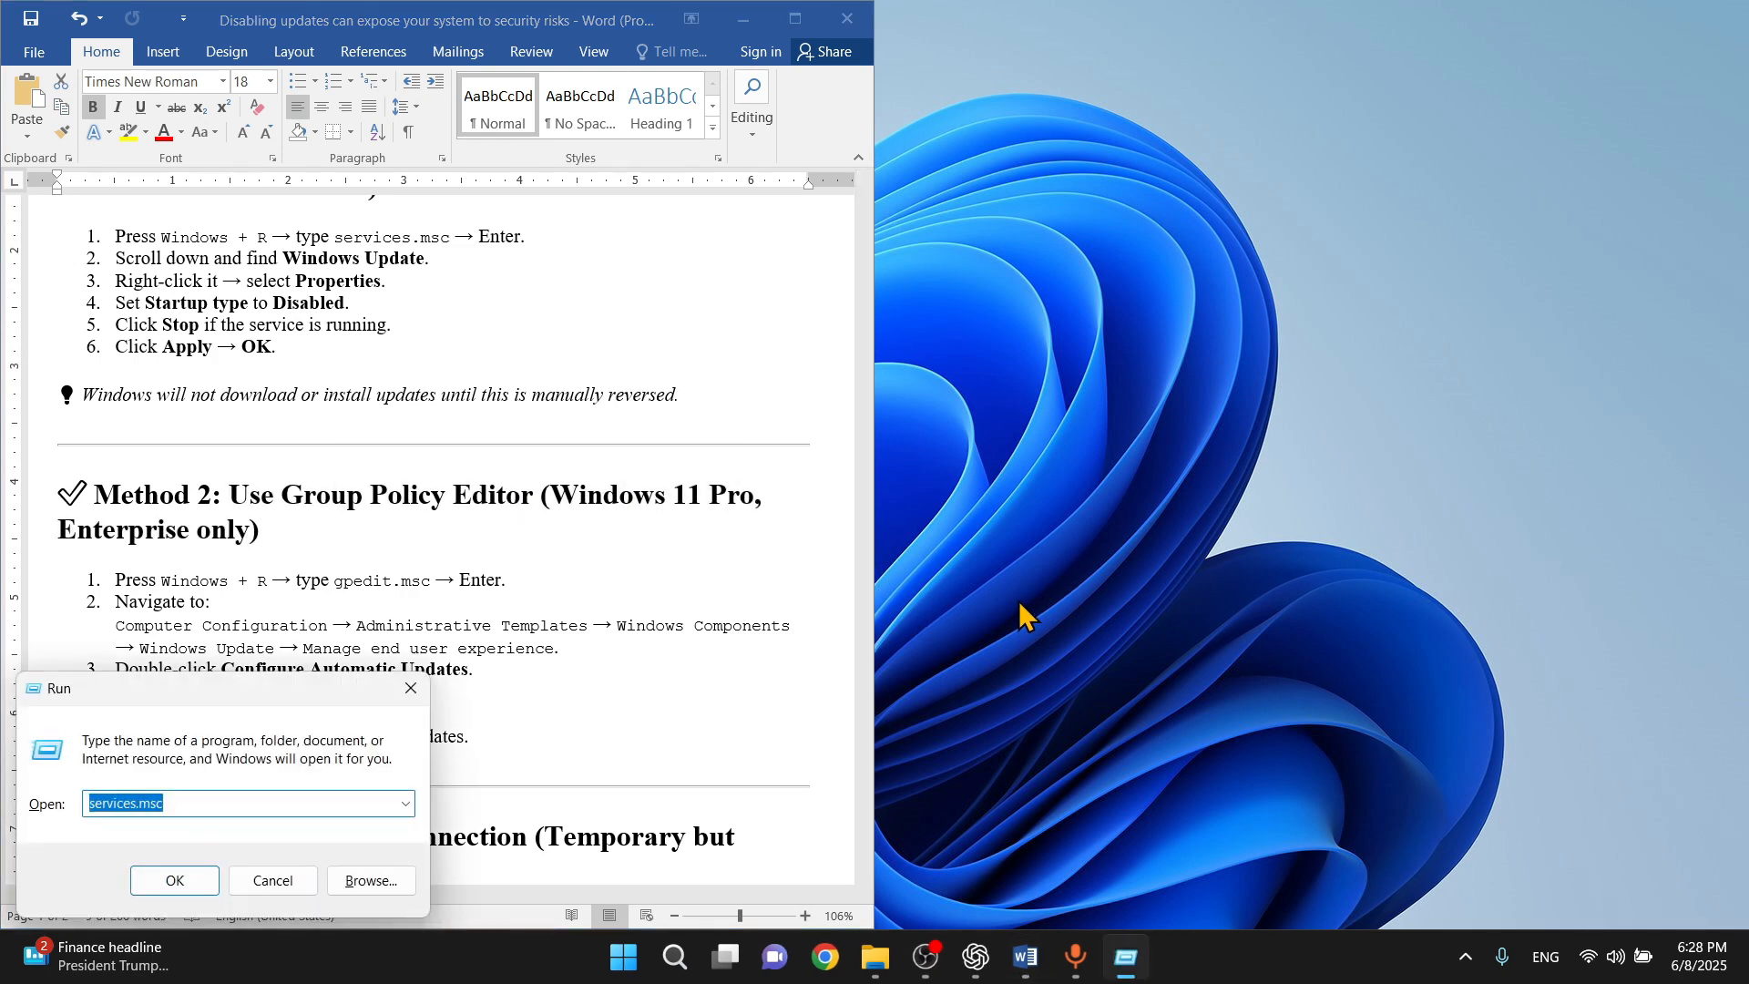
pyautogui.write('gpedit.m')
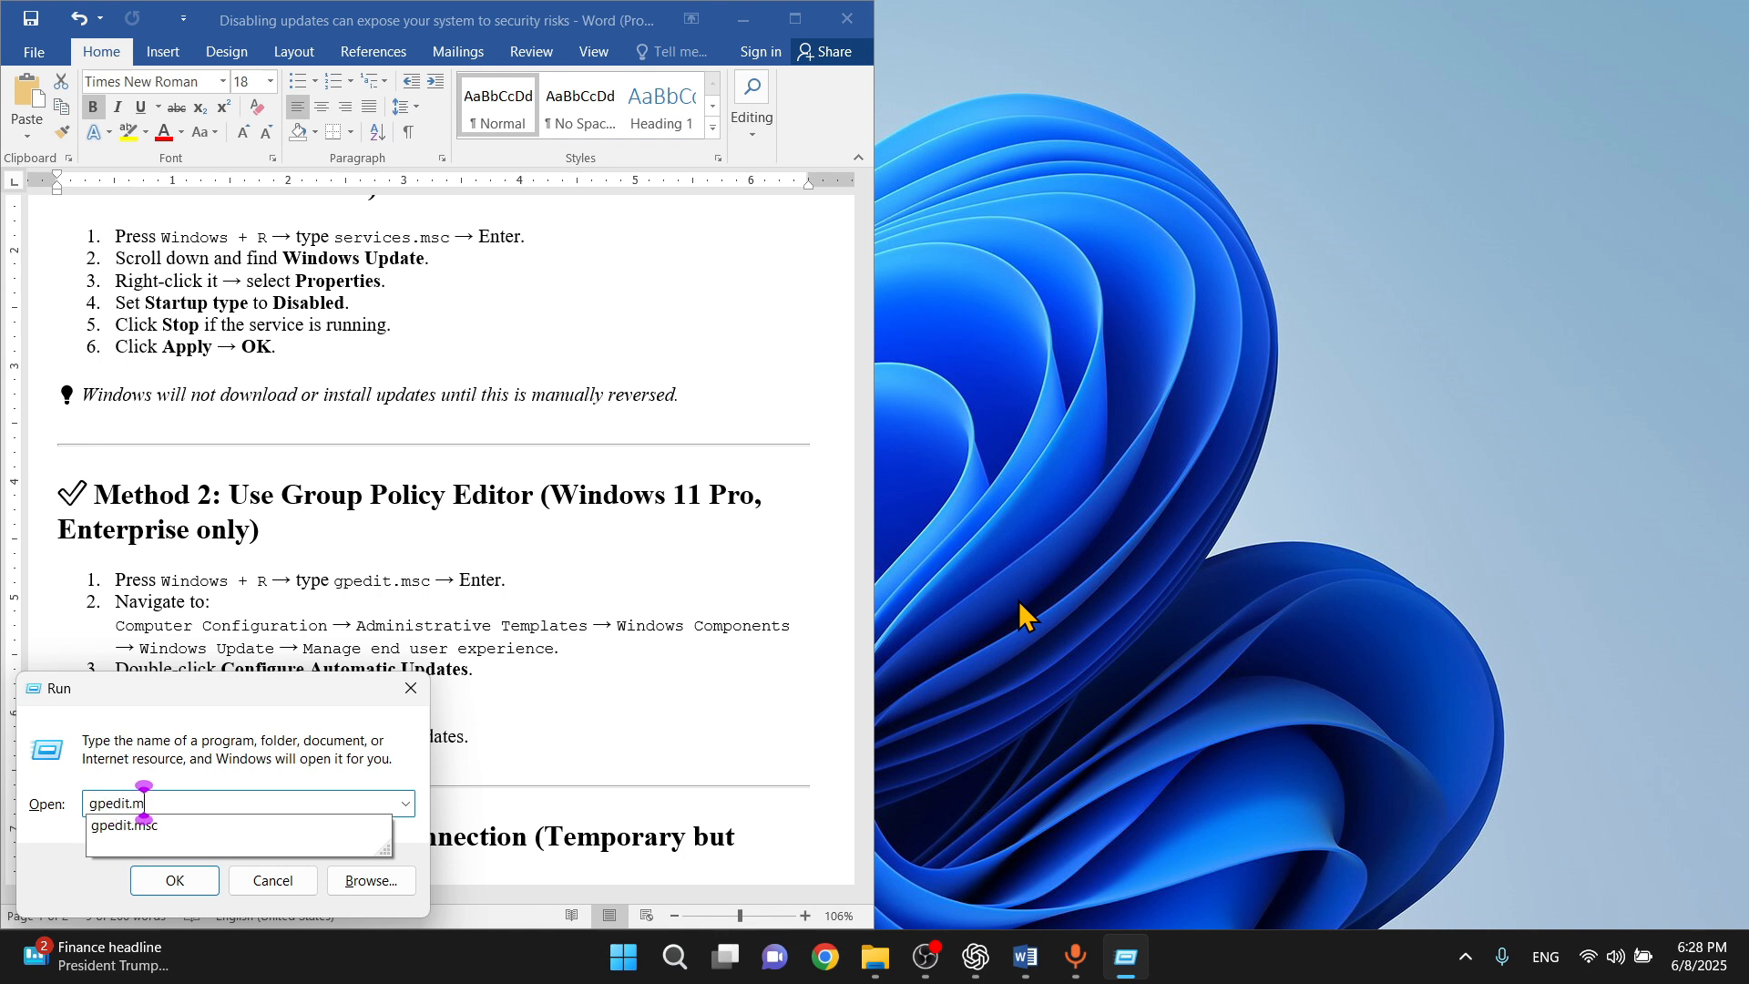
pyautogui.write('sc')
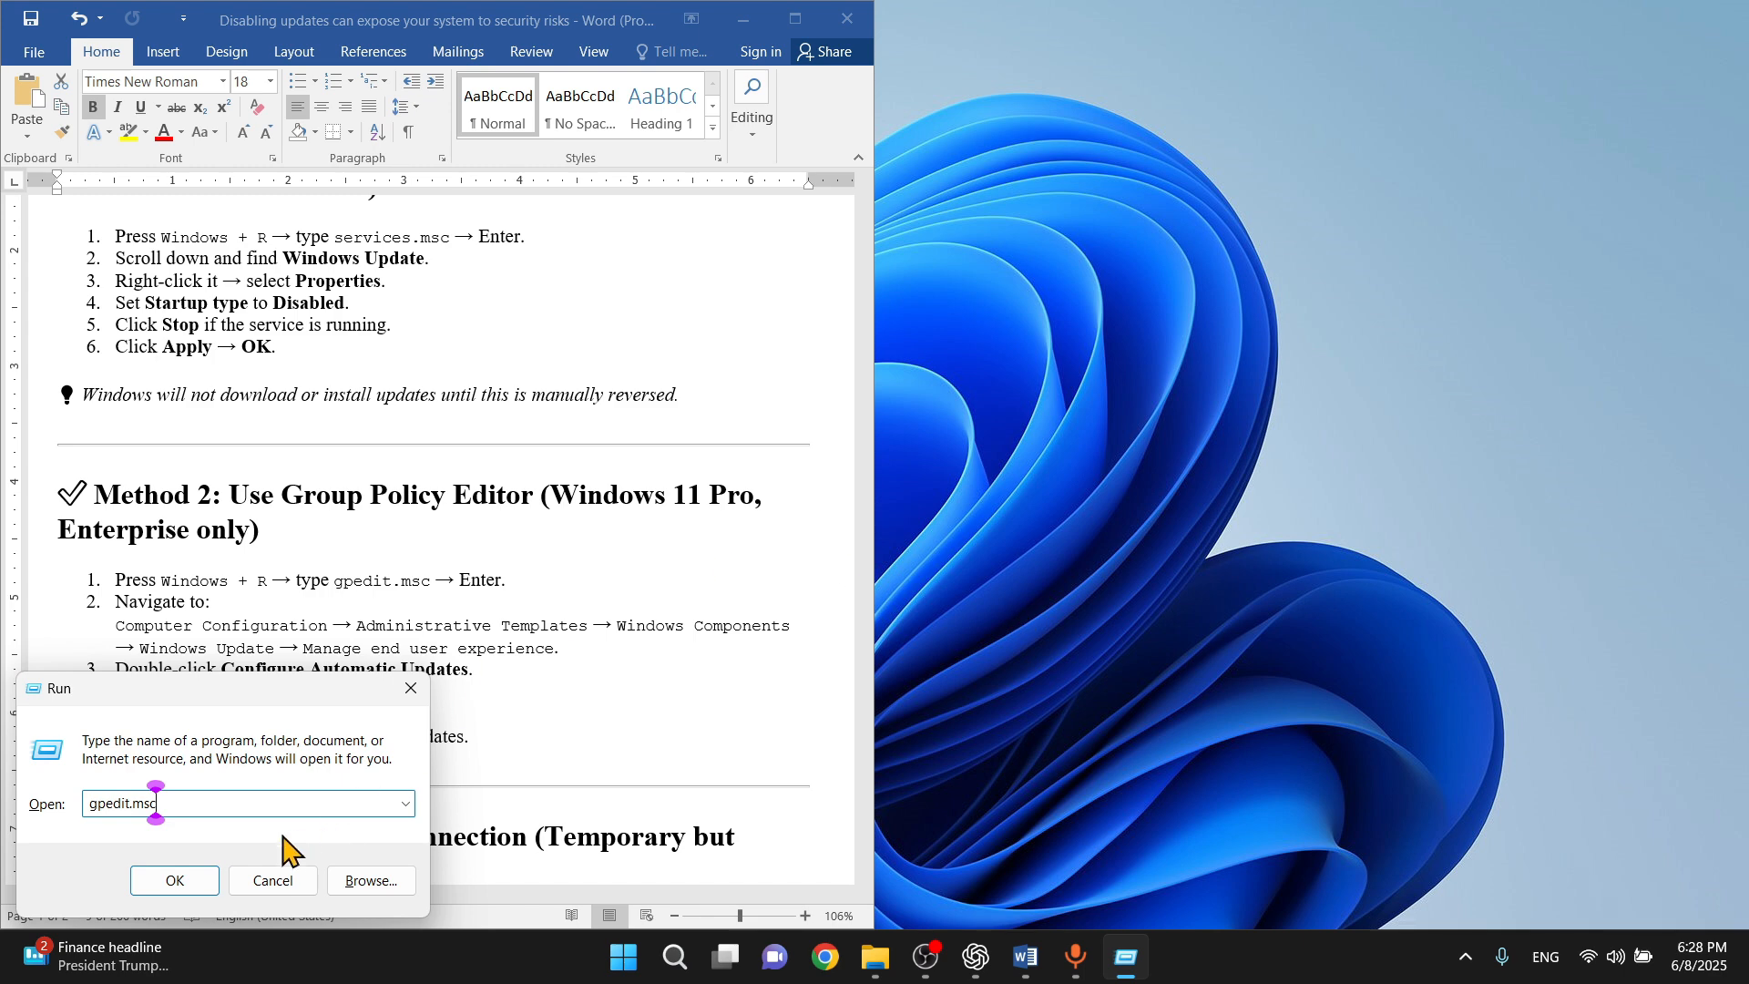
pyautogui.click(196, 880)
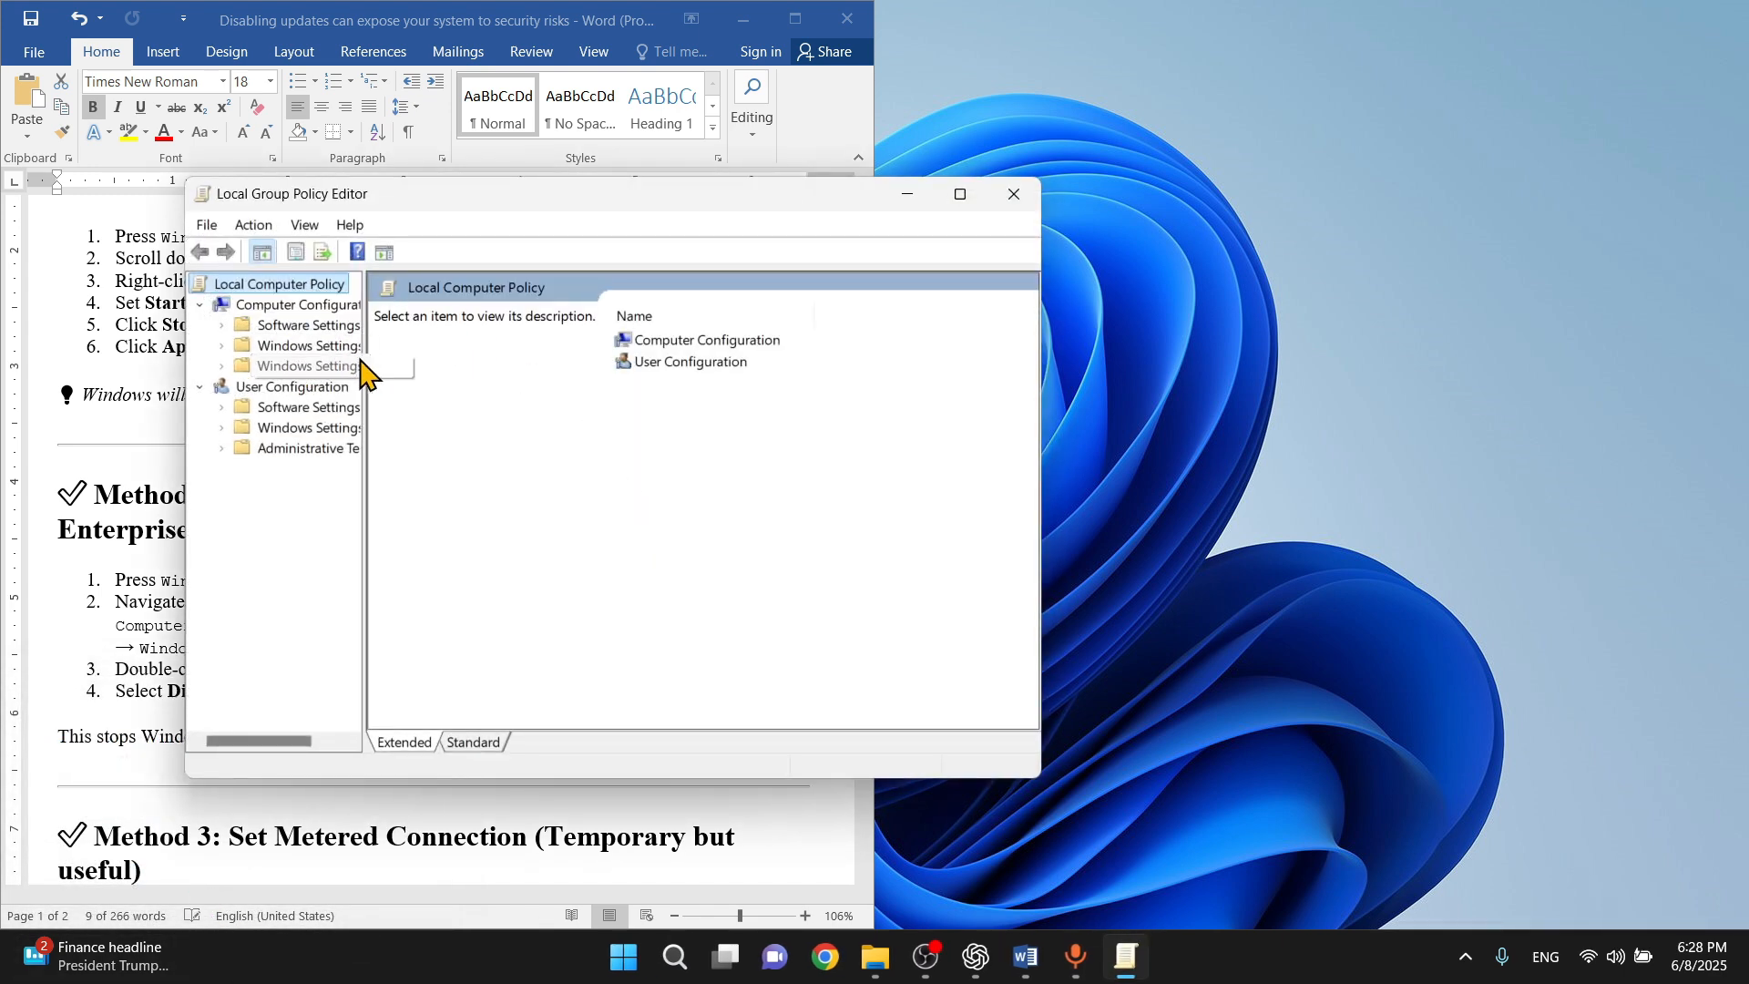
# - Open Windows Components under Computer Configuration's Administrative Templates, widening the policy tree and maximizing the Group Policy Editor window
pyautogui.moveTo(361, 363); pyautogui.dragTo(408, 339)
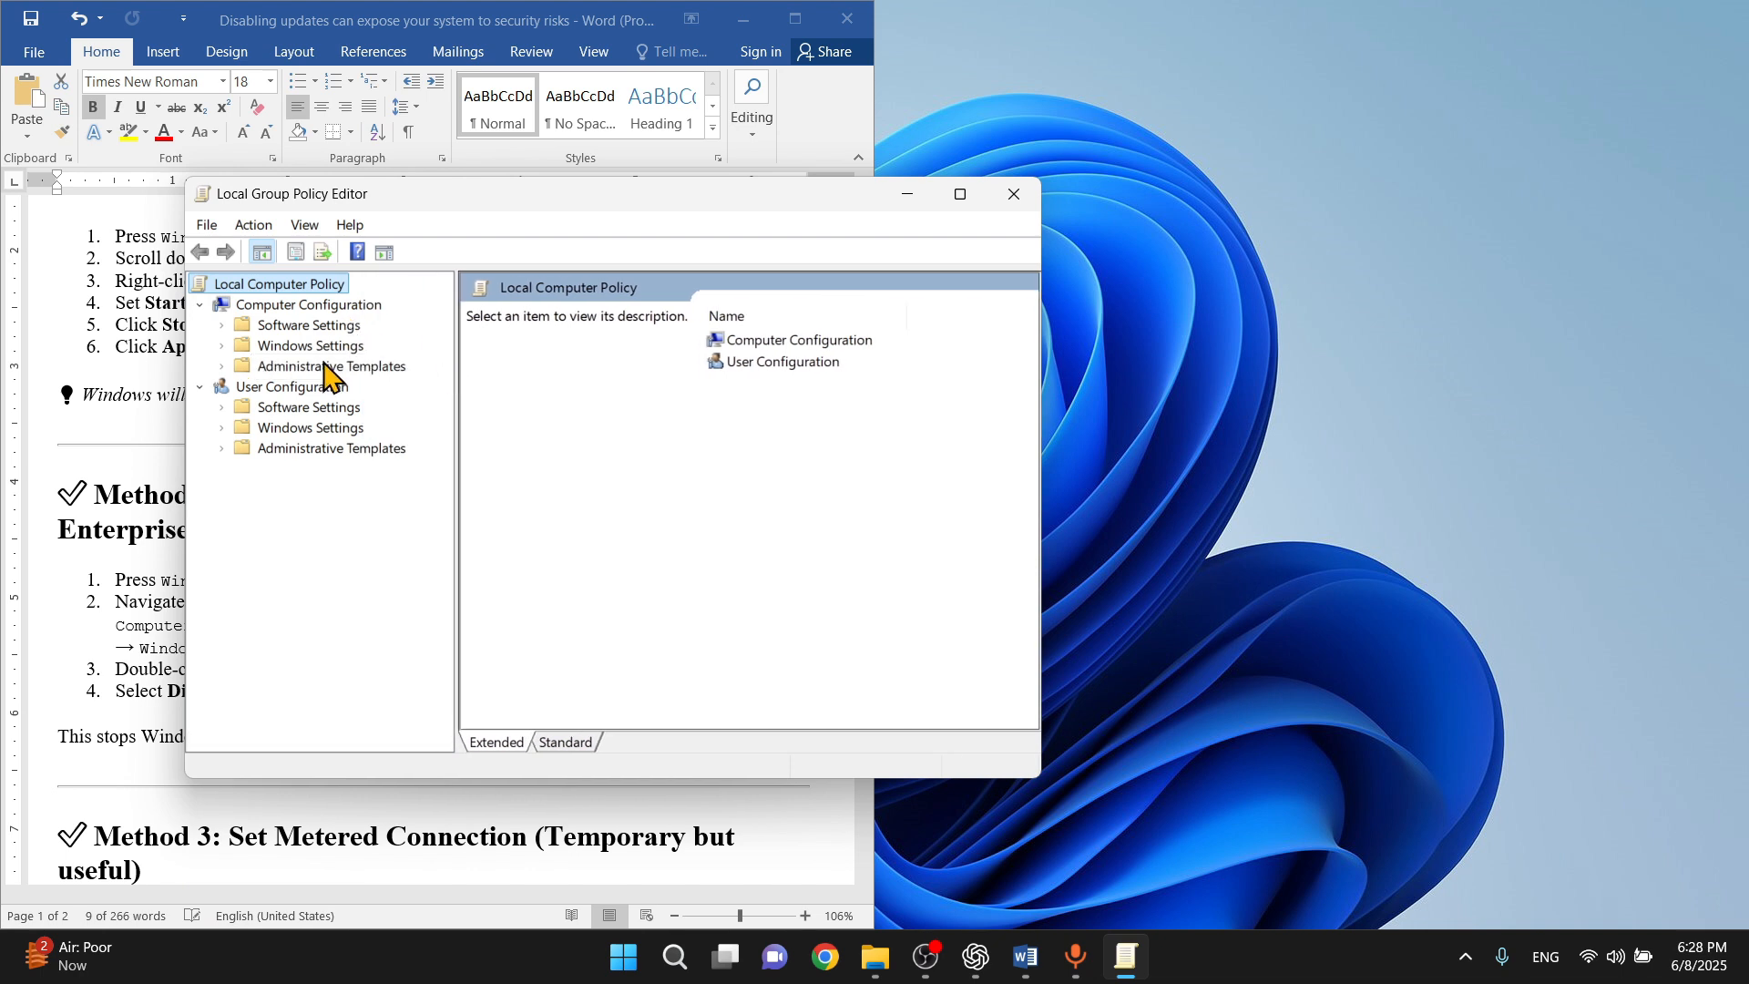
pyautogui.click(307, 368)
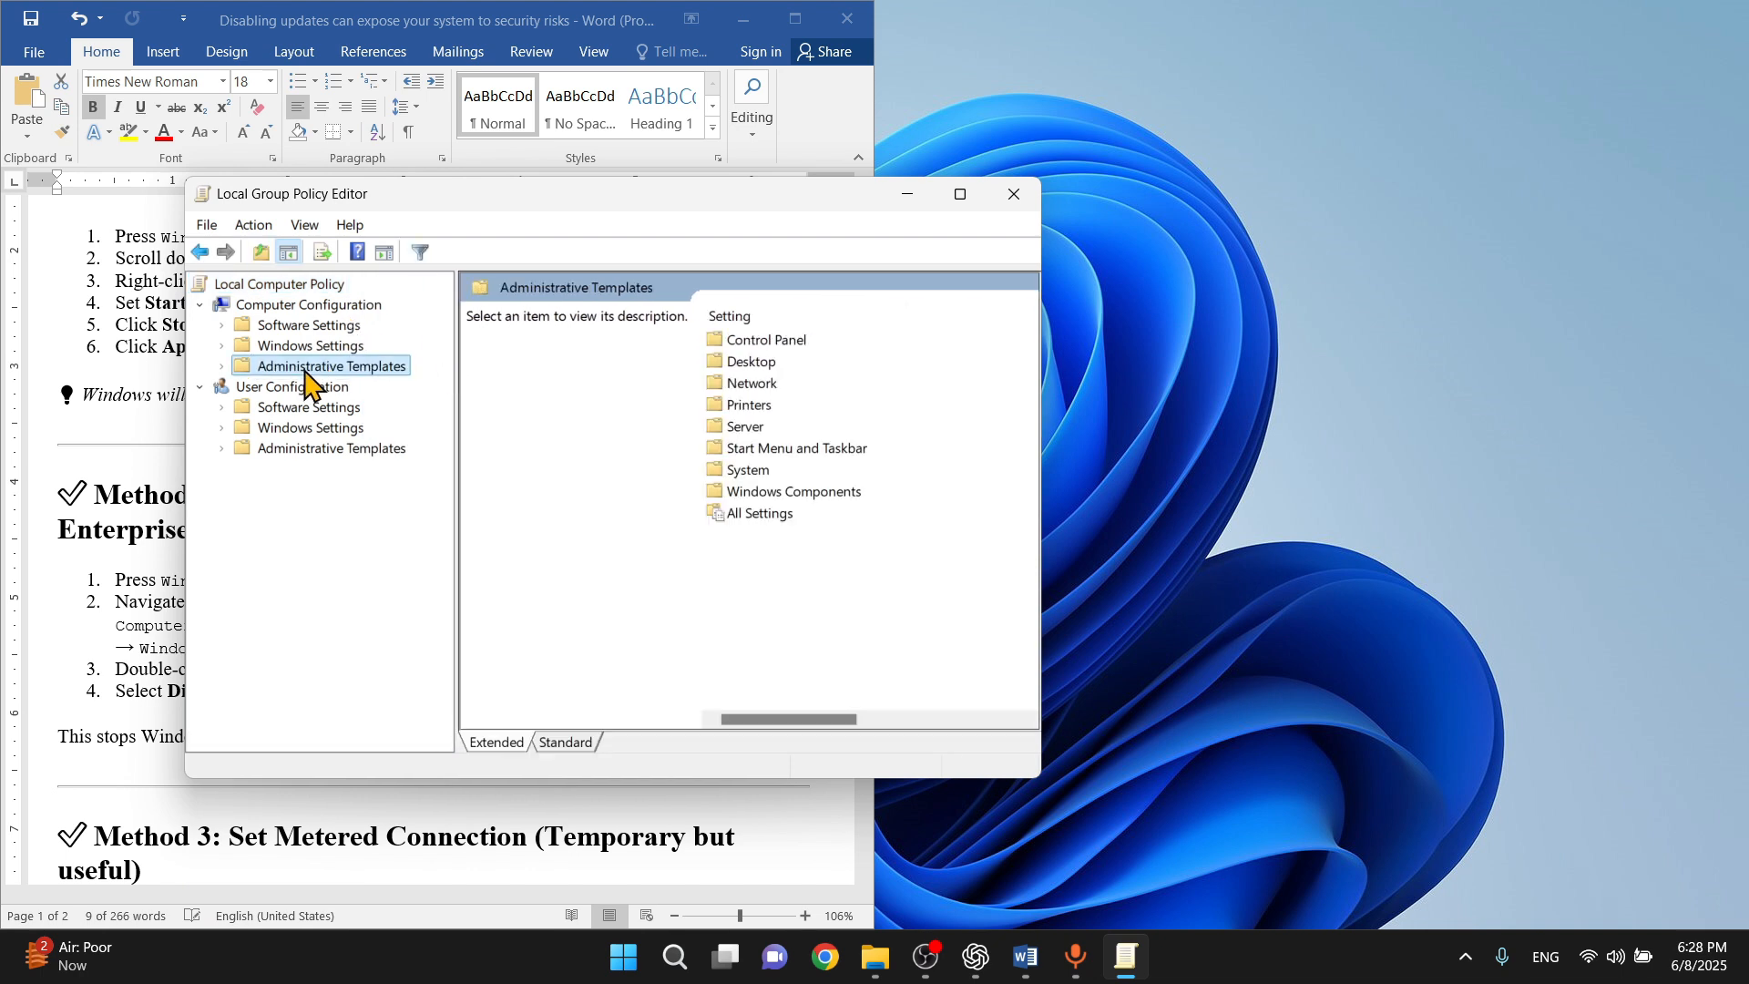
pyautogui.doubleClick(738, 493)
pyautogui.click(960, 195)
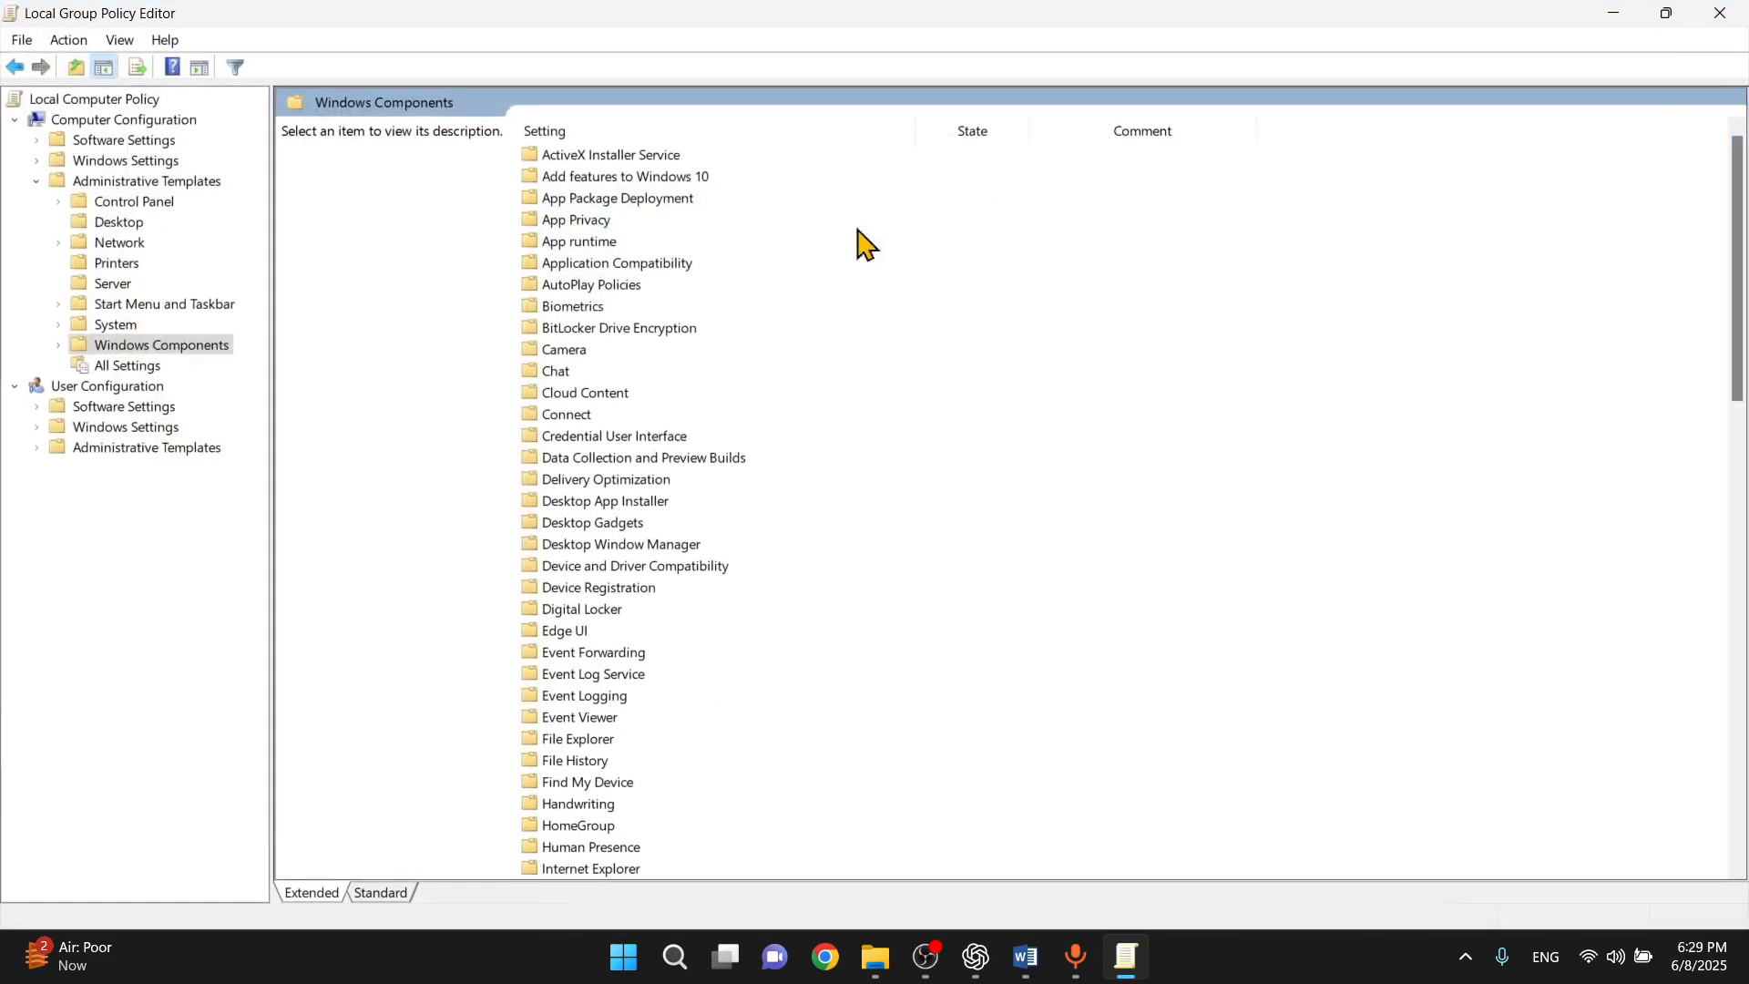
# - Open the Manage end user experience folder under Windows Update within Windows Components
pyautogui.scroll(-12, 620, 729)
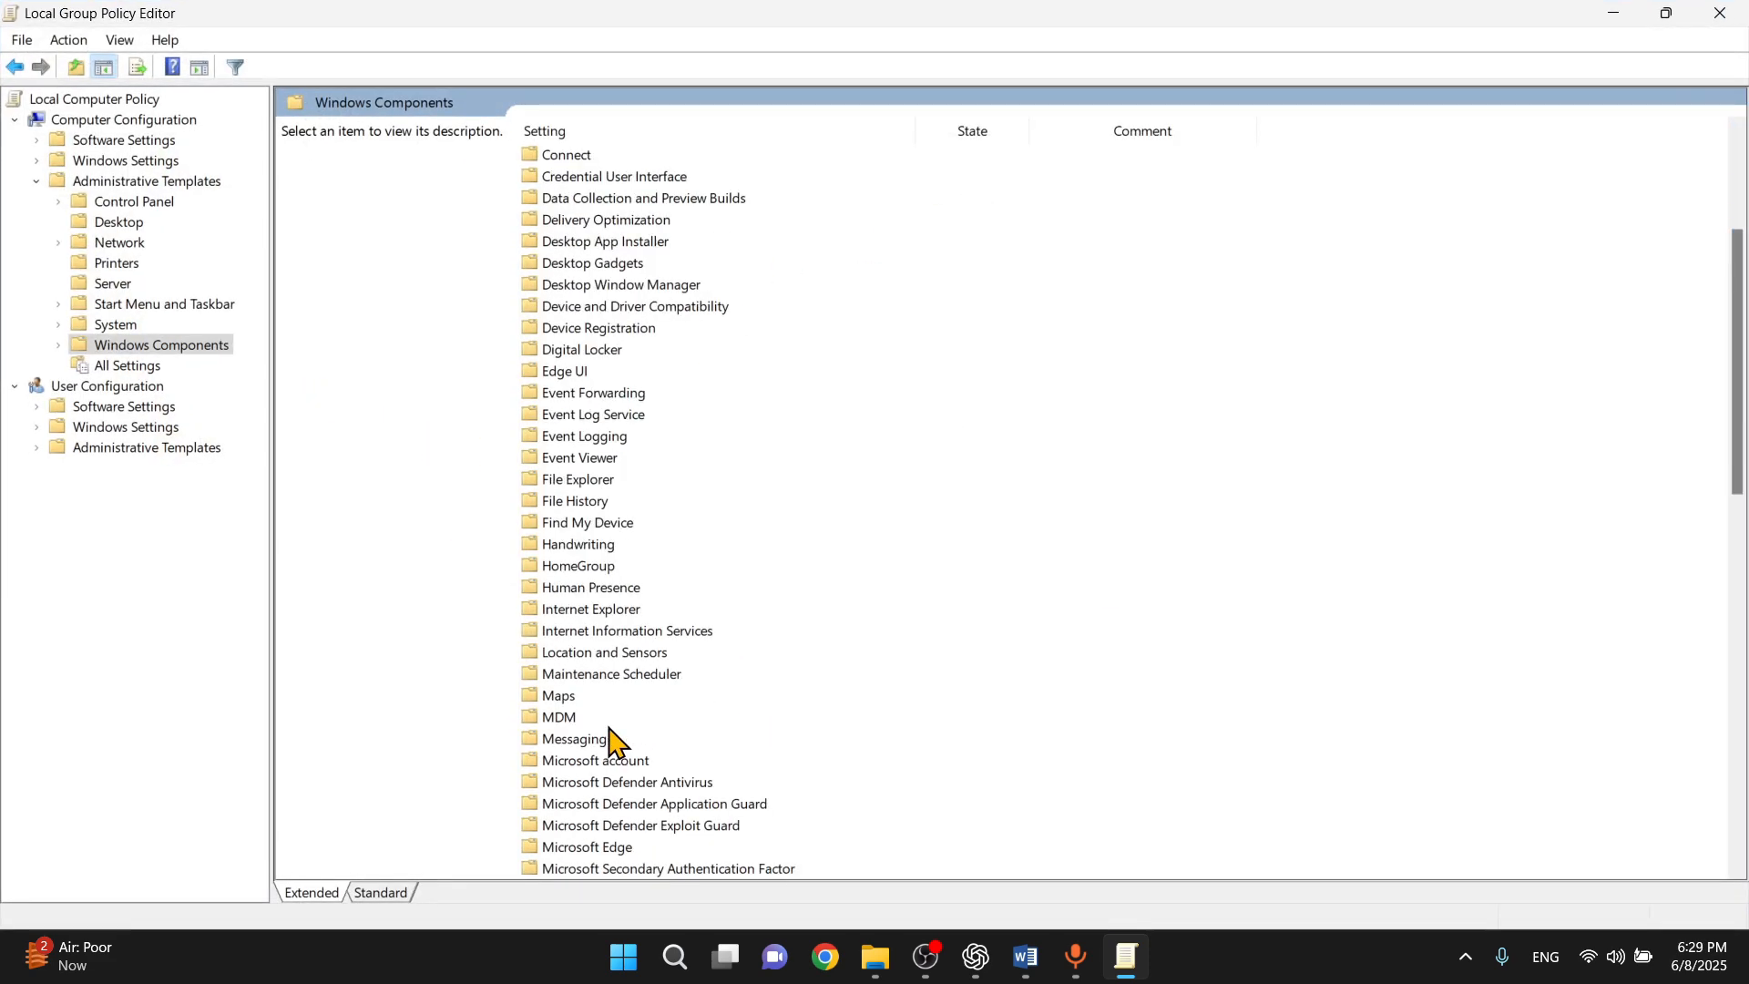
pyautogui.scroll(-5, 609, 746)
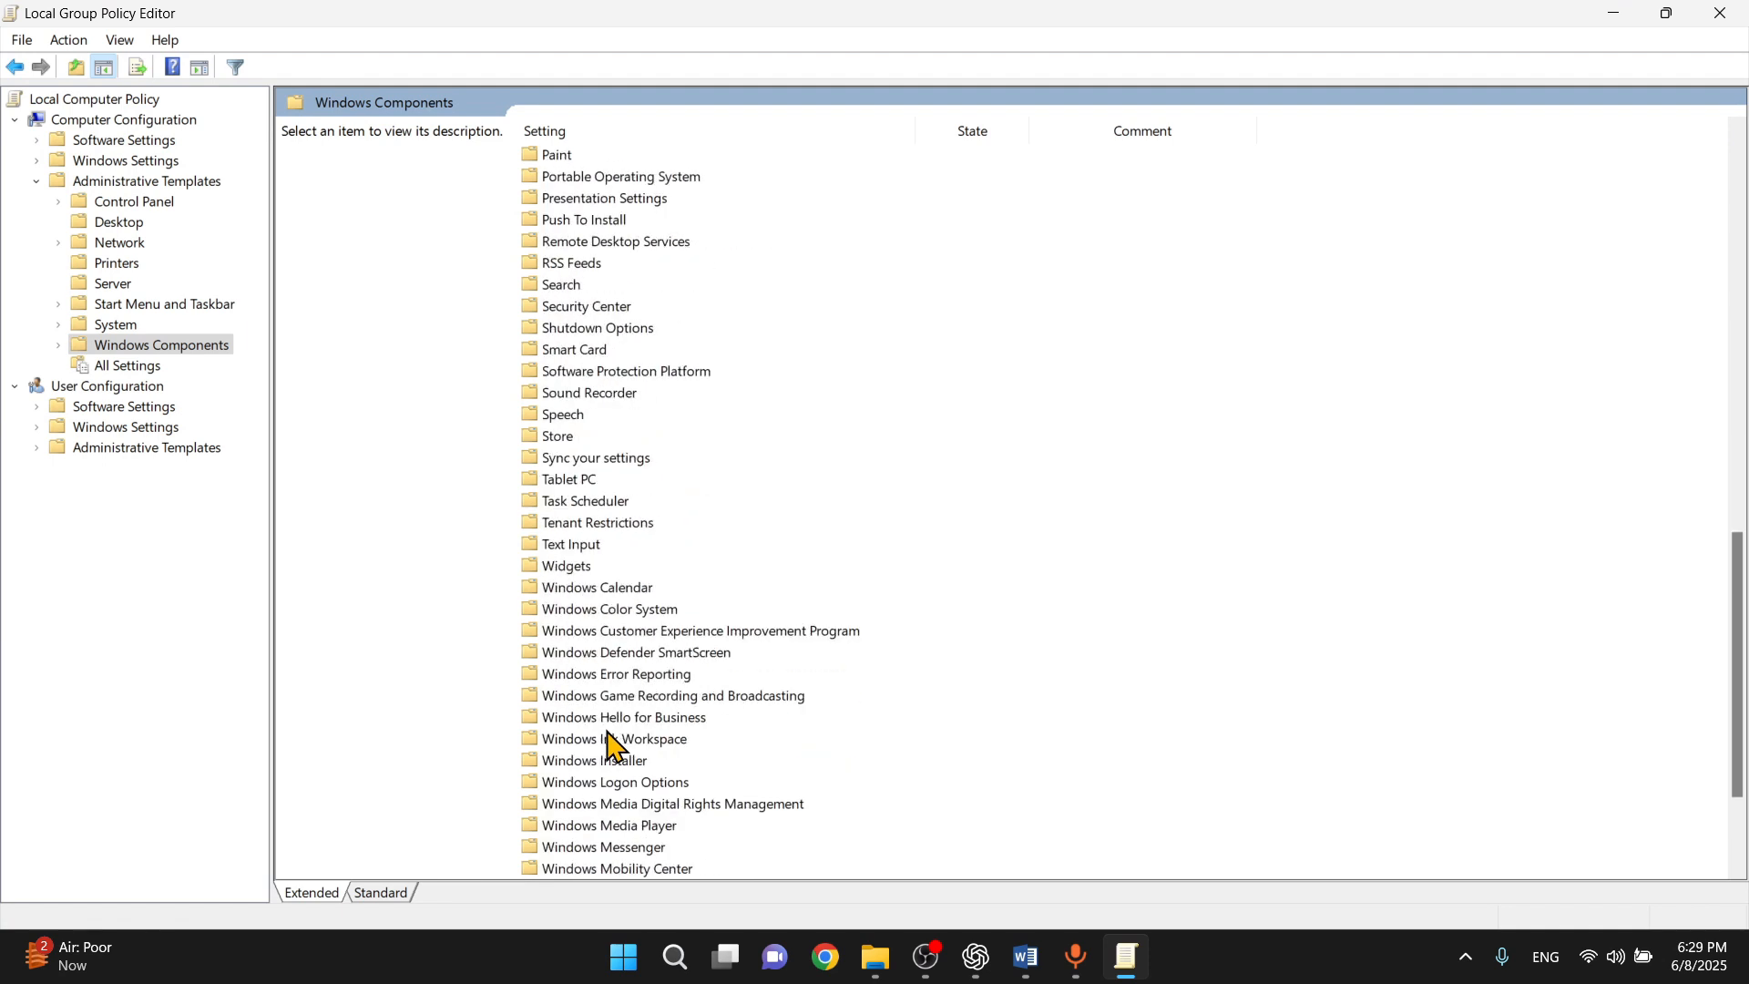
pyautogui.scroll(-3, 625, 756)
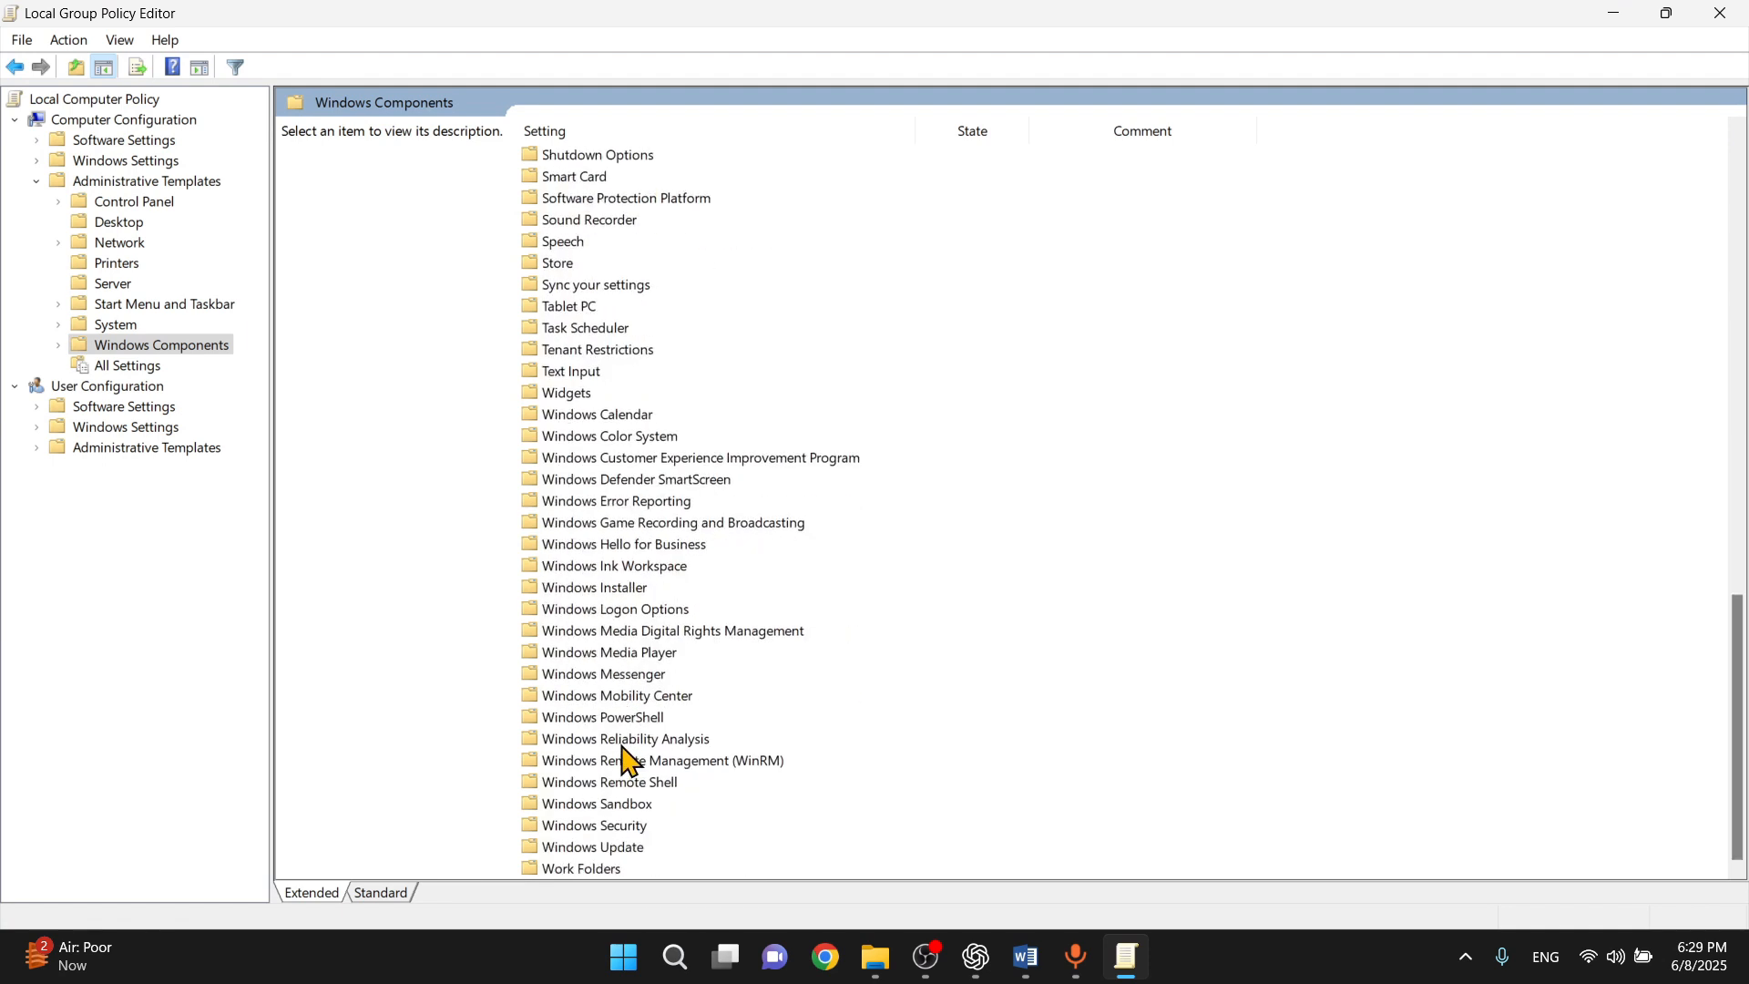
pyautogui.doubleClick(603, 847)
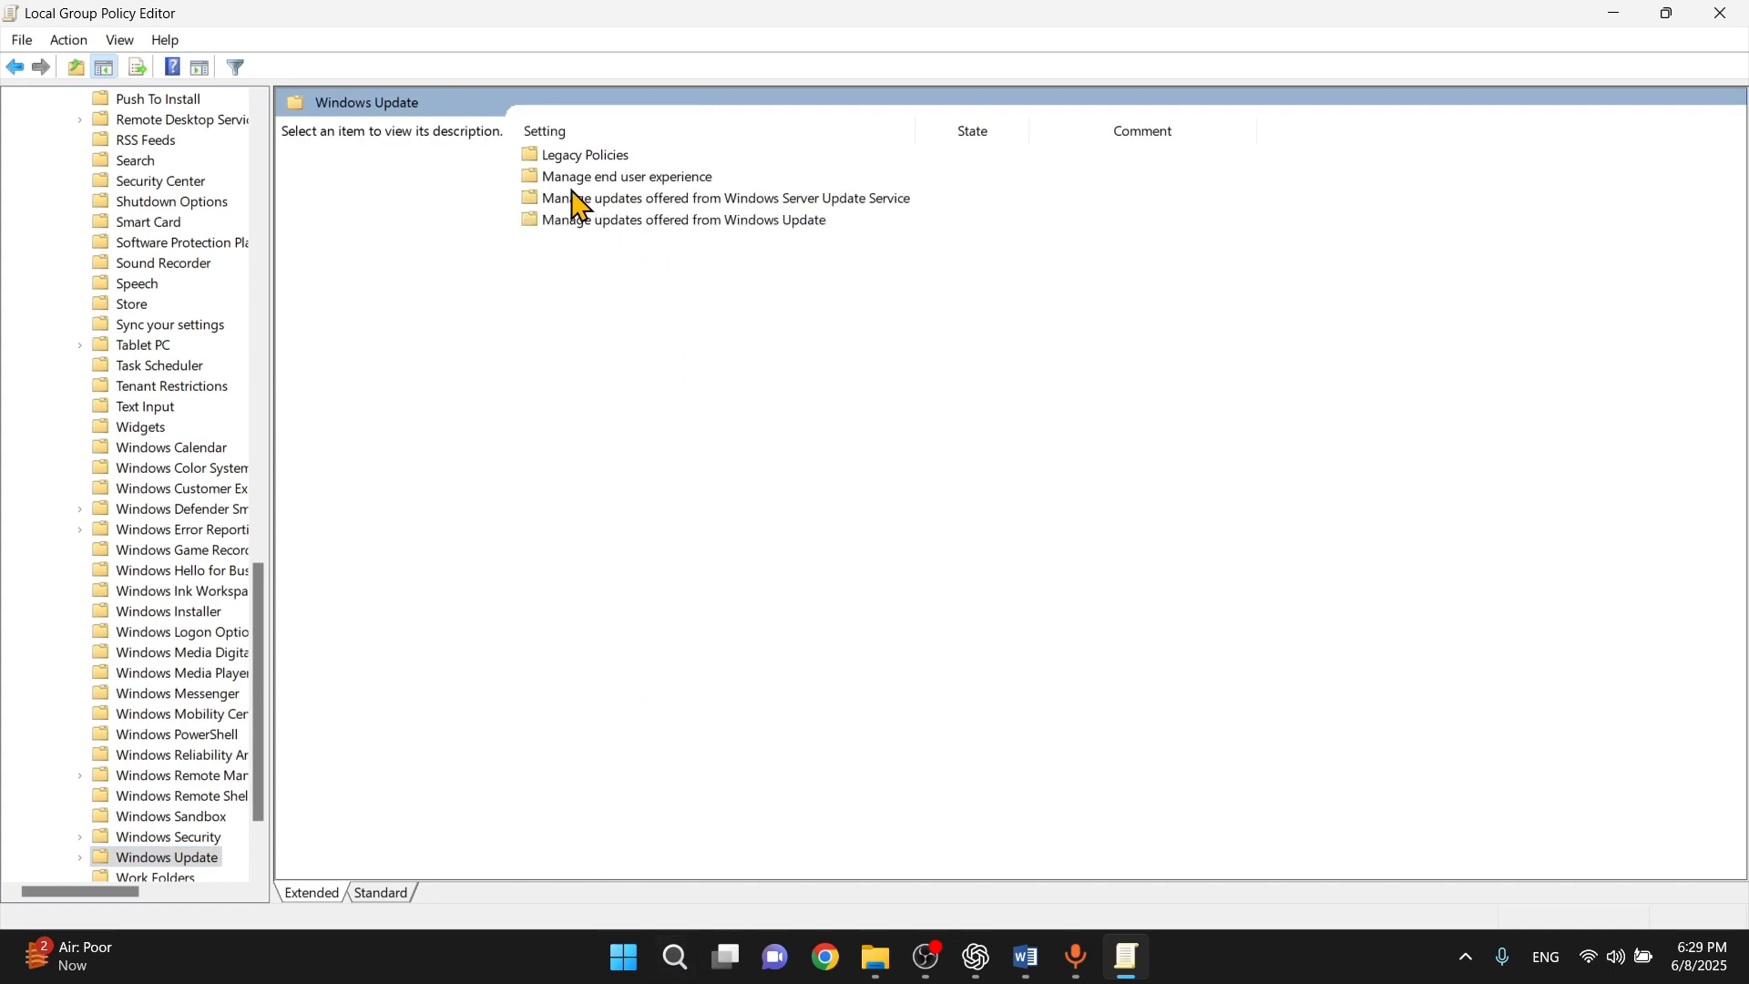
pyautogui.doubleClick(656, 179)
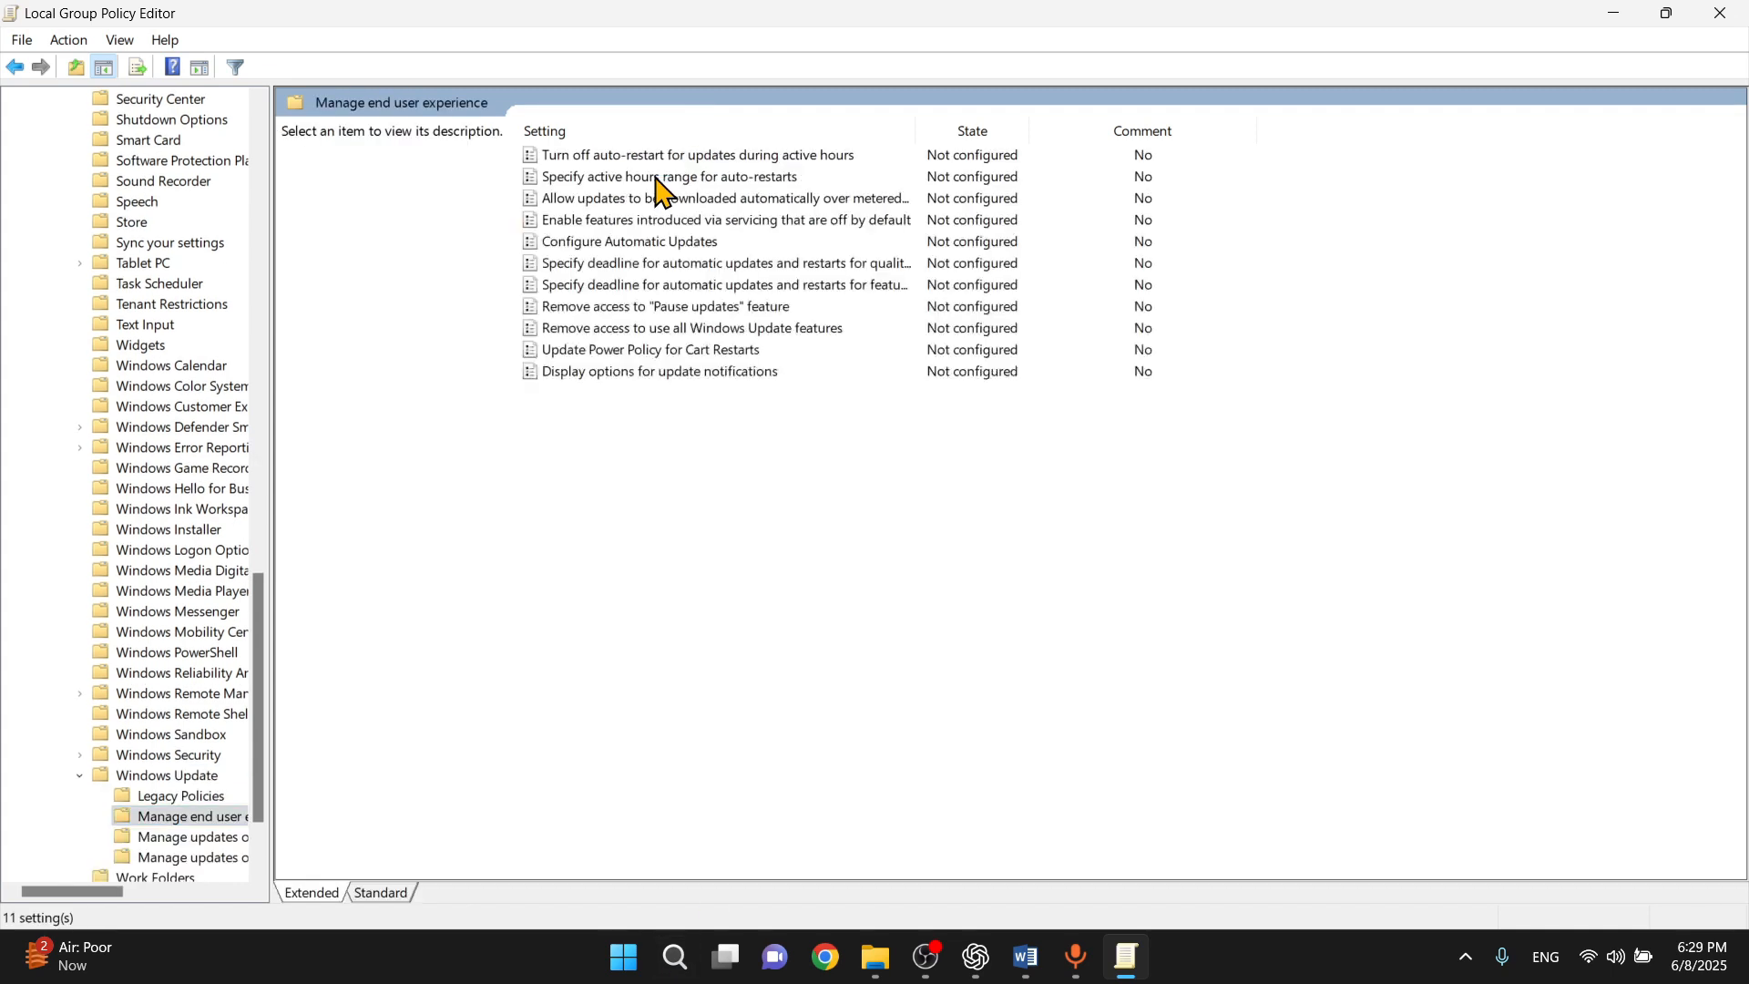
# - Set the Configure Automatic Updates policy to Disabled, apply it and close the policy's settings
pyautogui.click(597, 242)
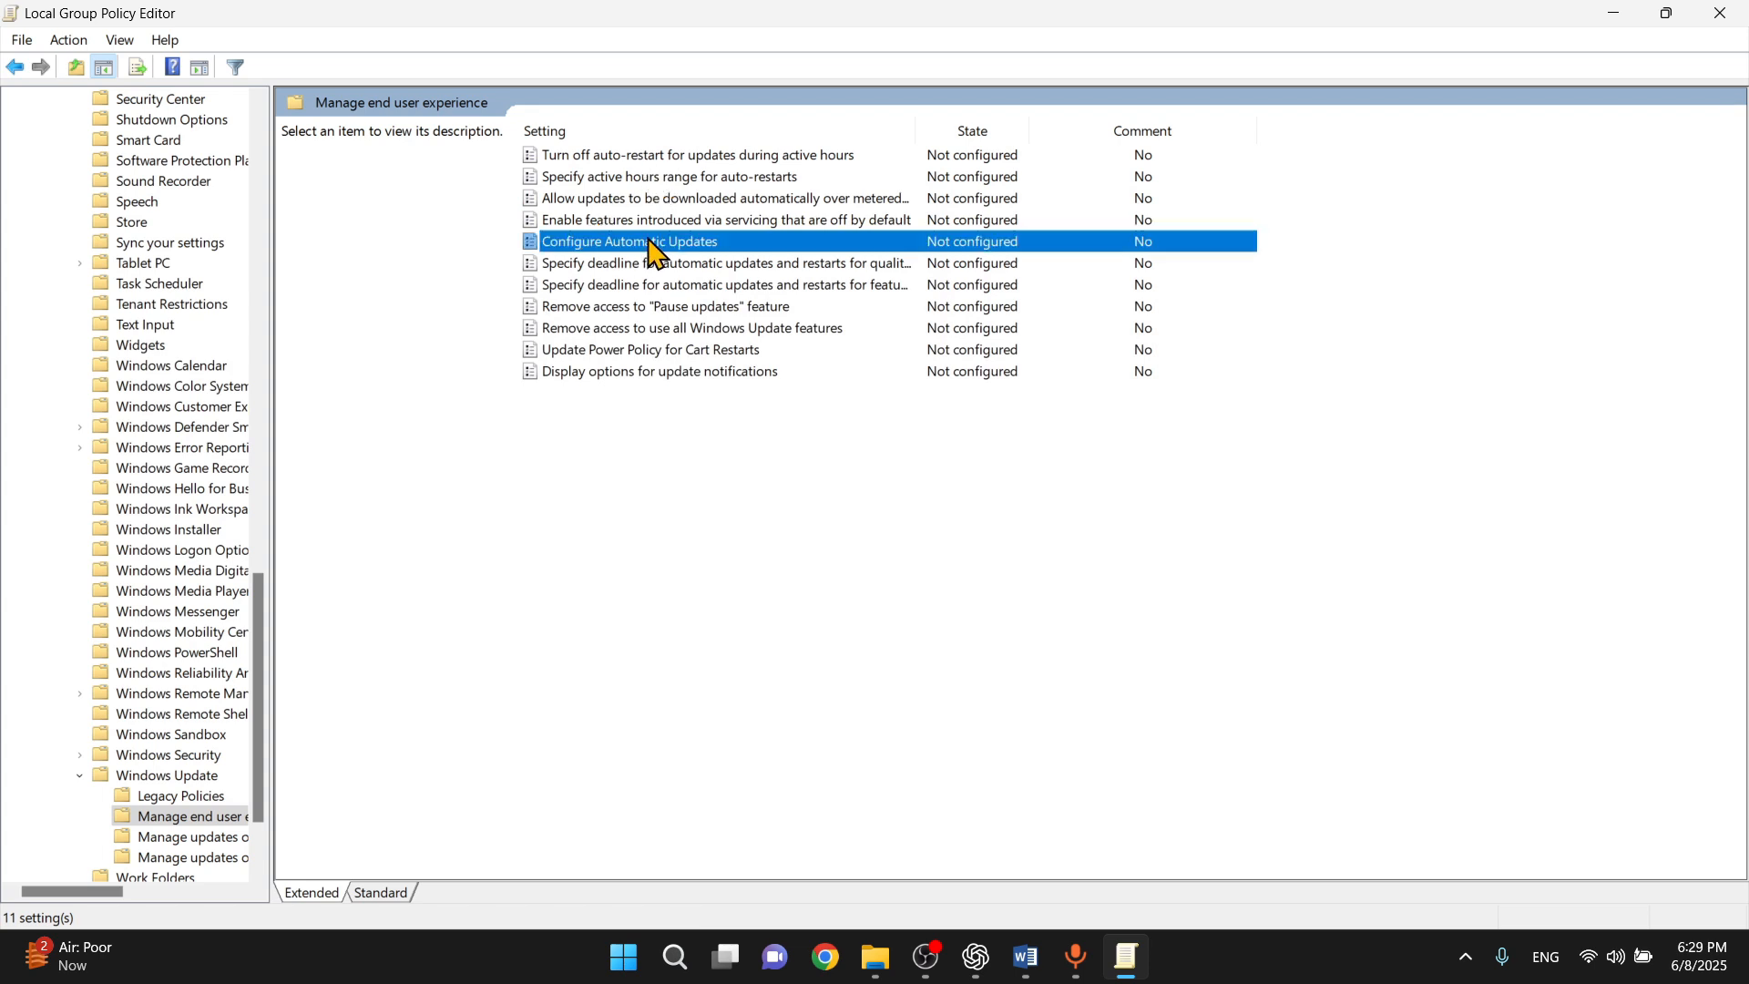
pyautogui.rightClick(762, 244)
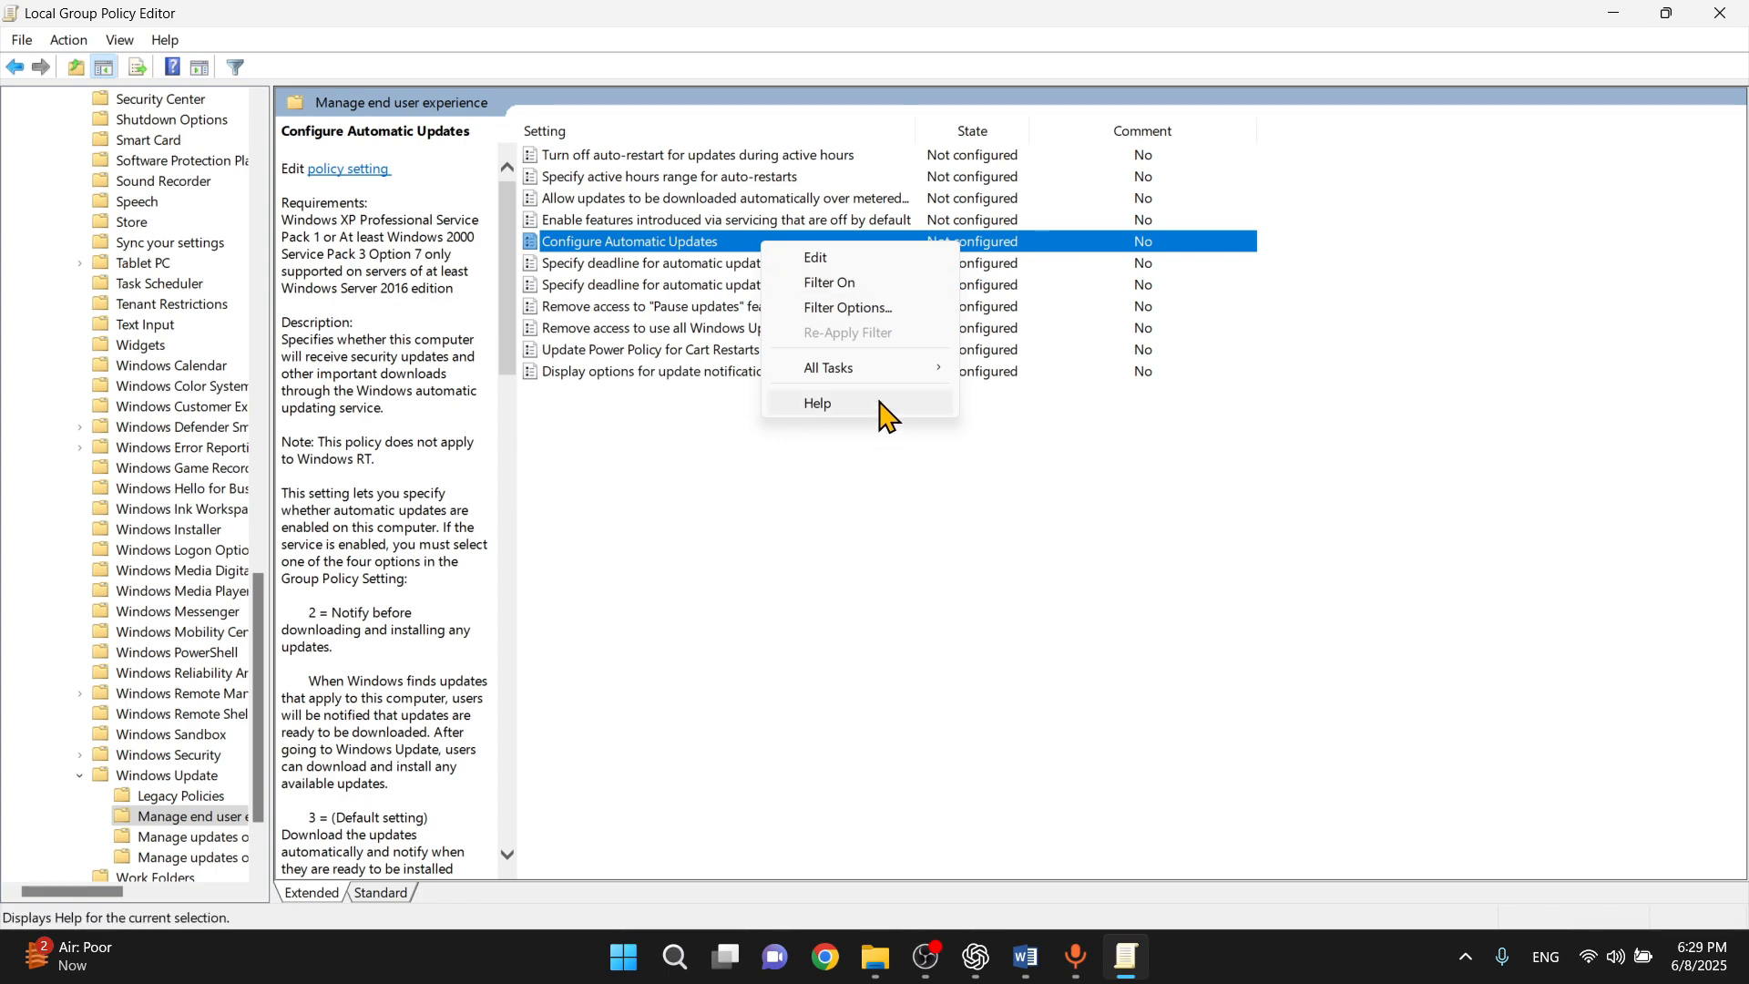
pyautogui.click(696, 247)
pyautogui.doubleClick(696, 248)
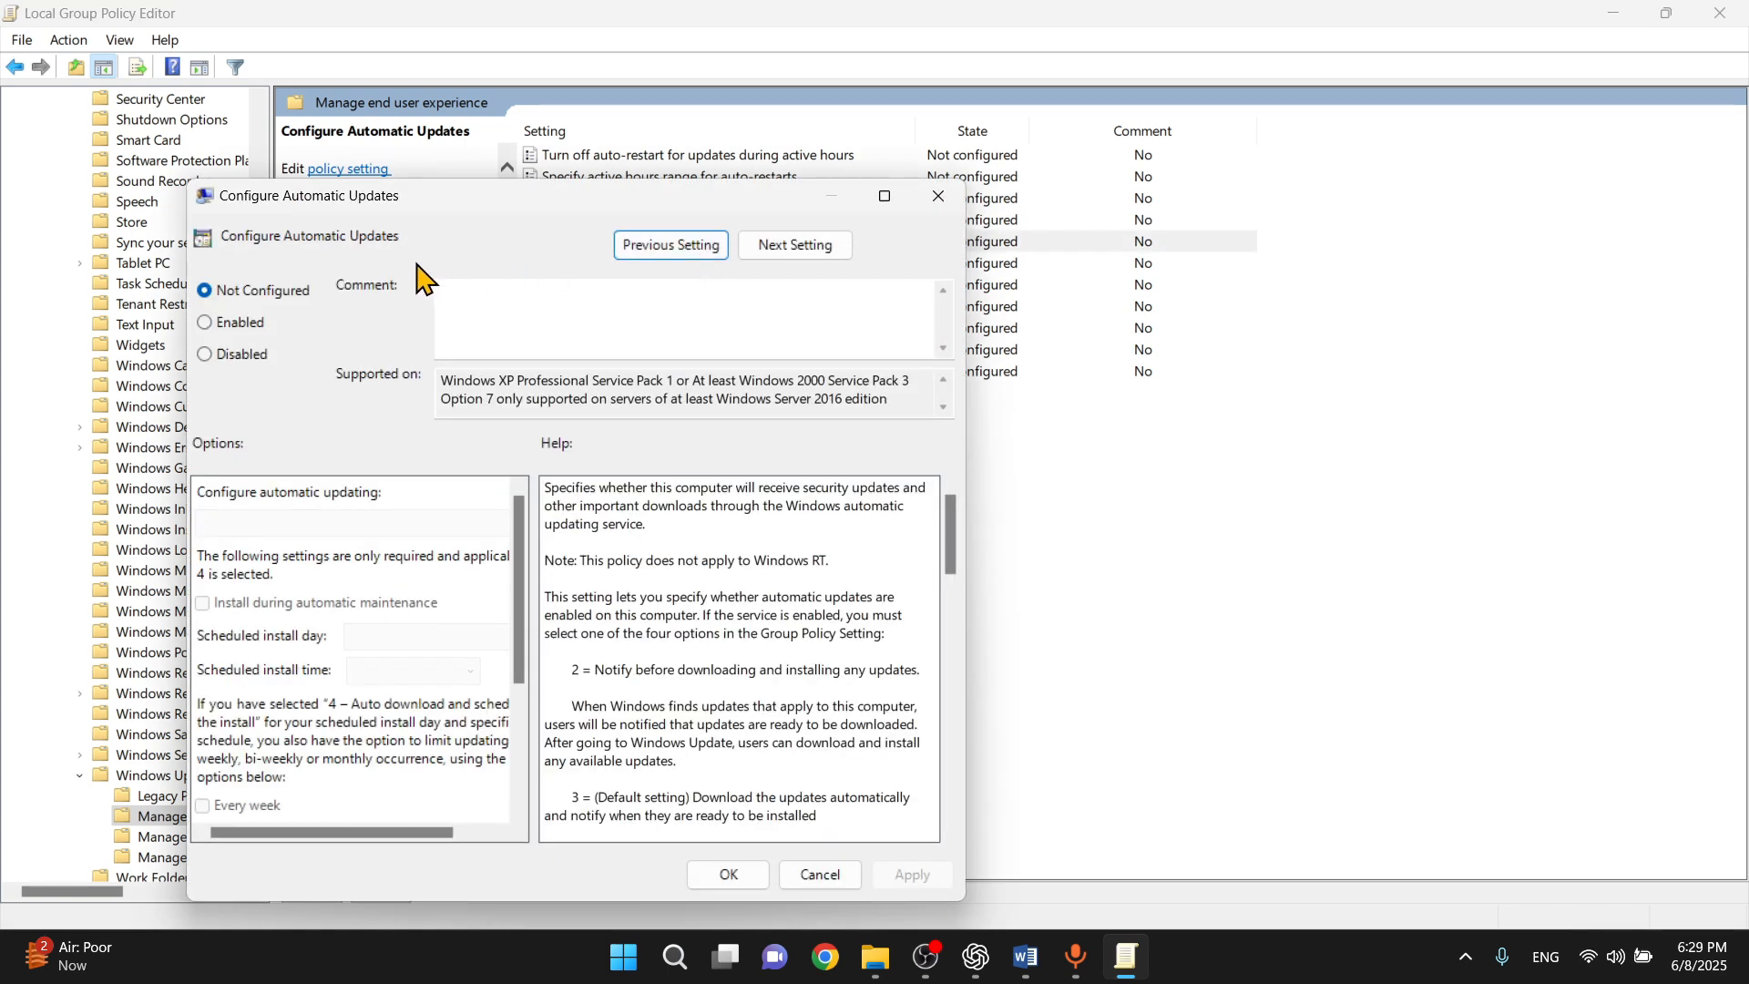
pyautogui.click(319, 322)
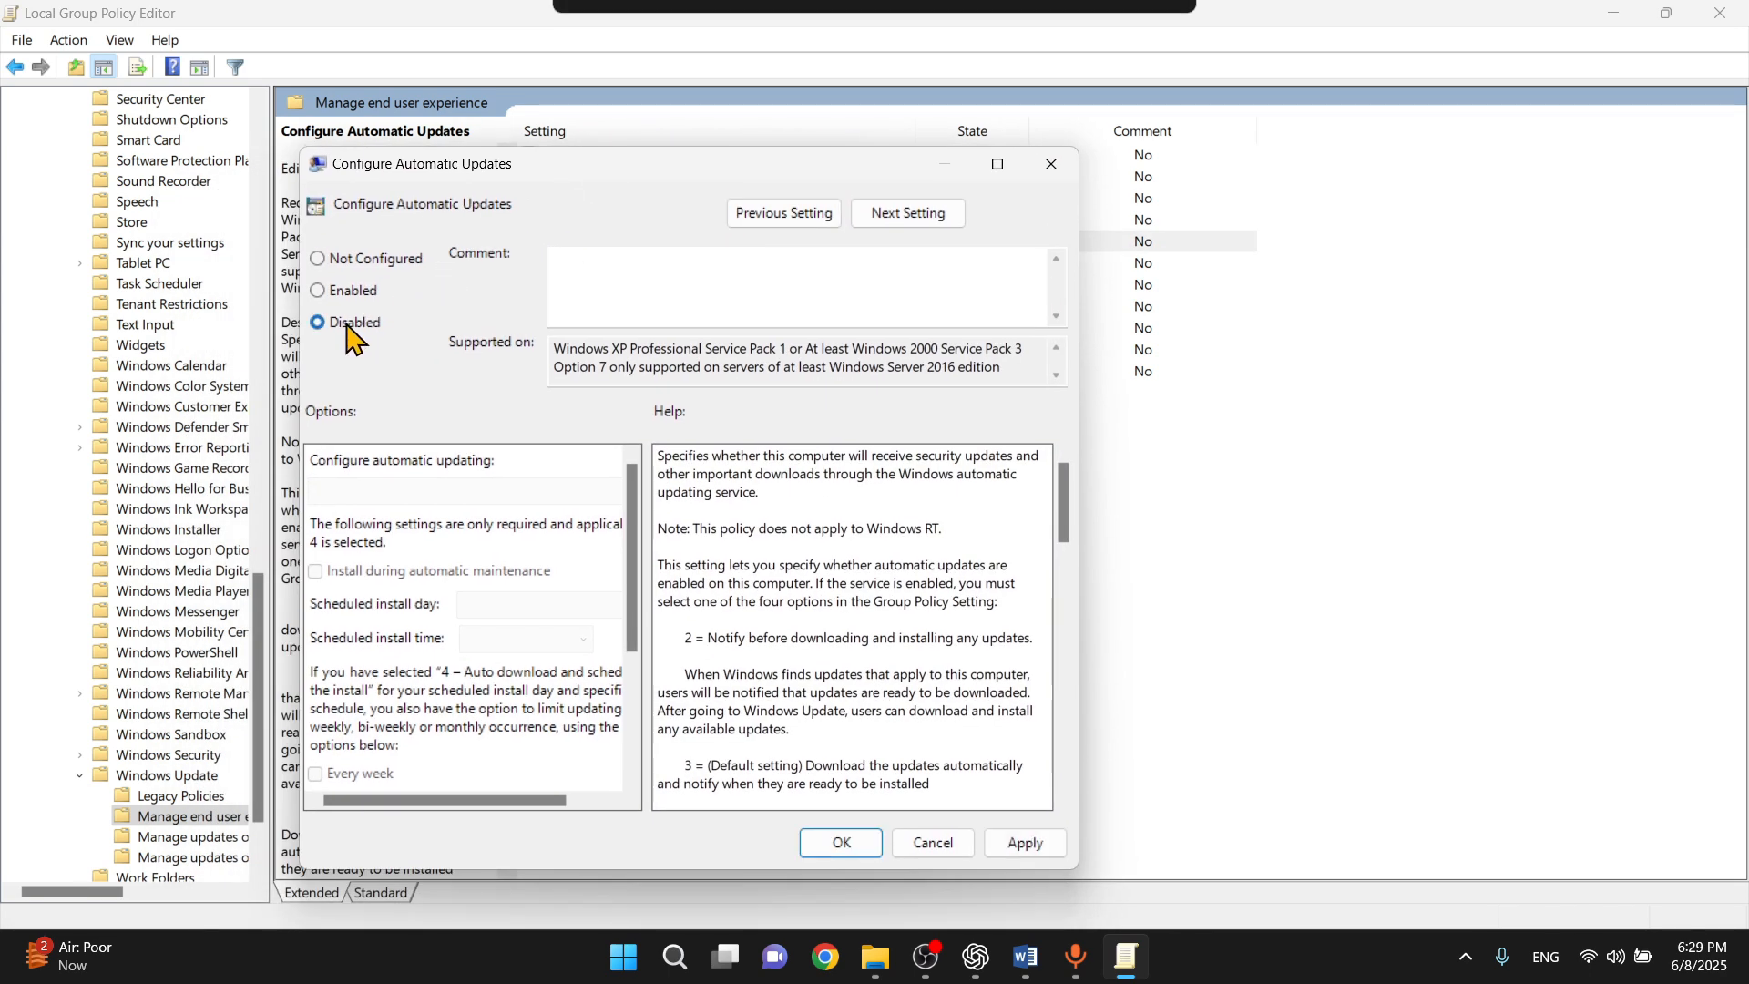
pyautogui.click(1023, 838)
pyautogui.click(839, 846)
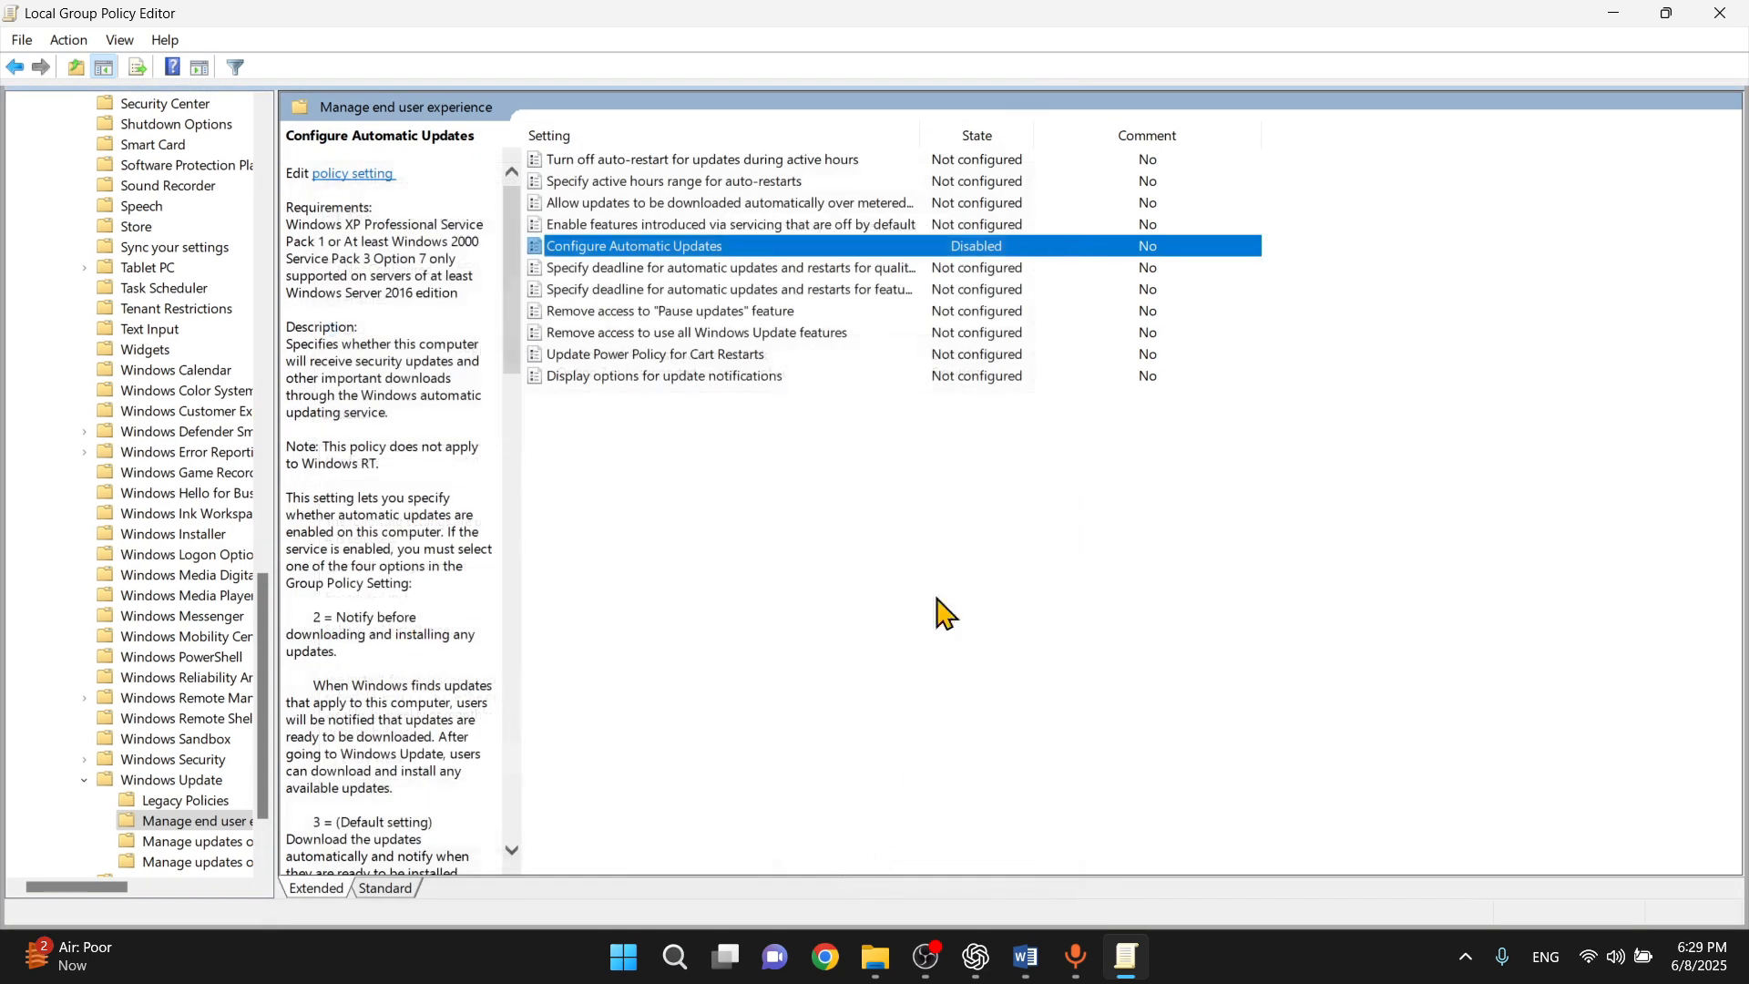
pyautogui.click(1318, 353)
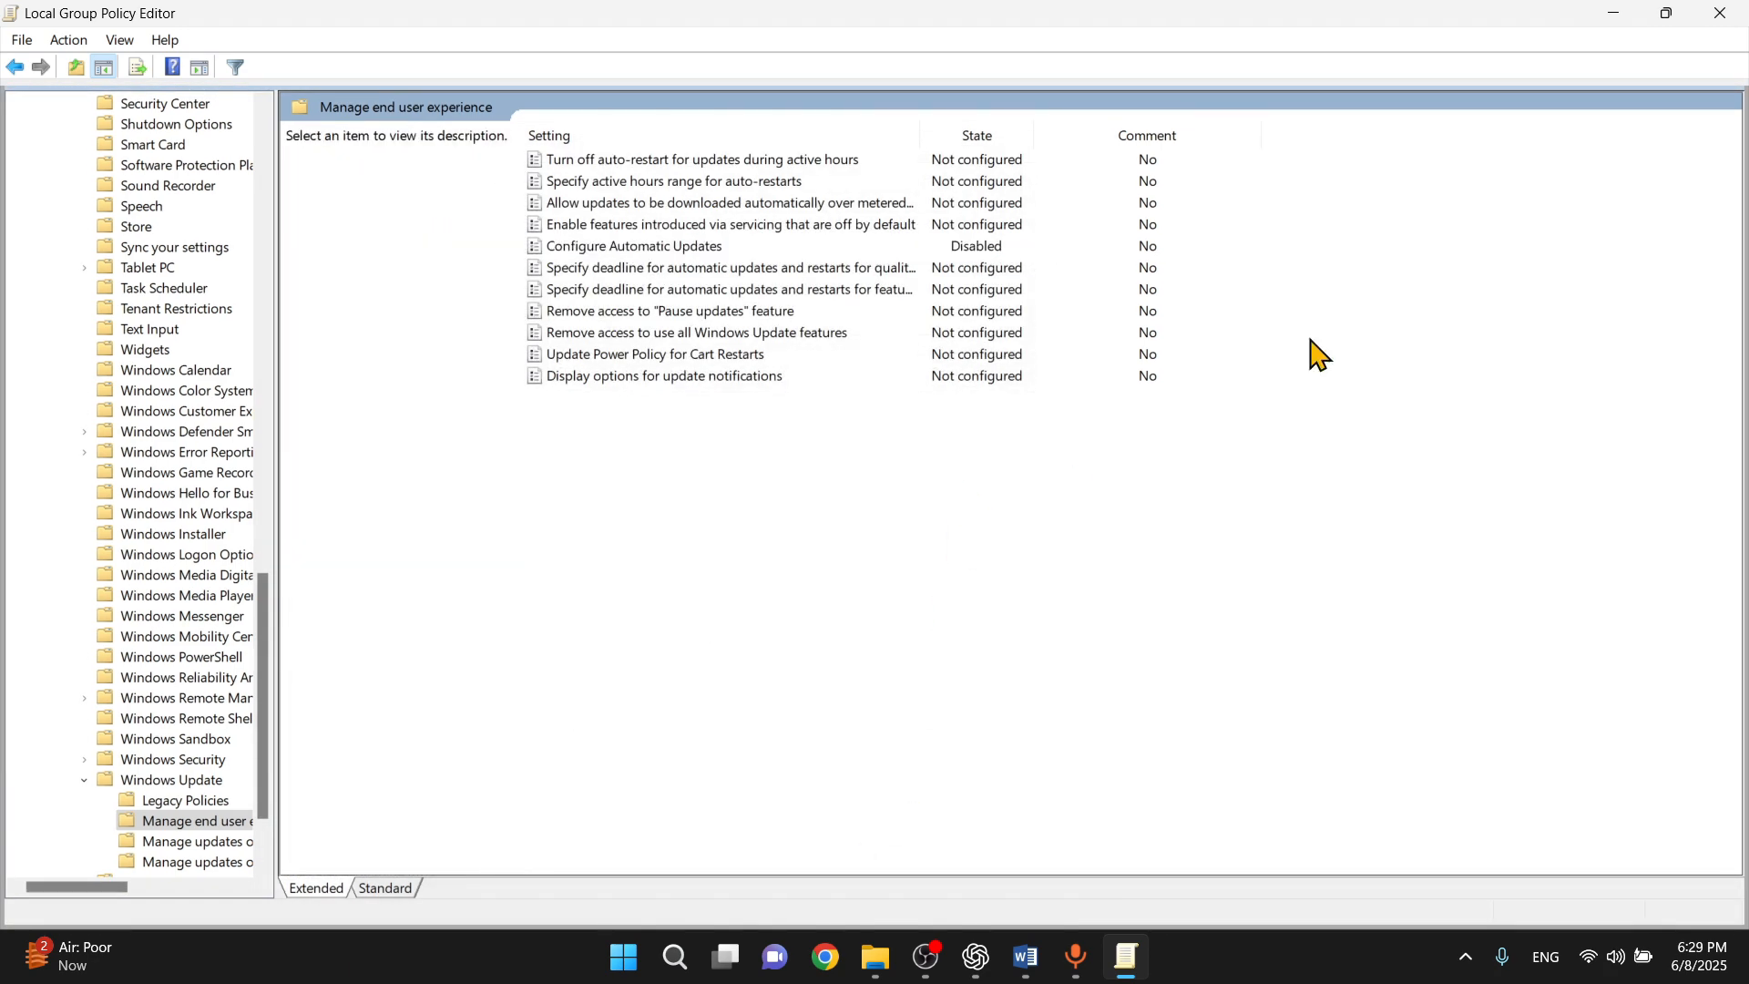
# - Close the Group Policy Editor and read Method 3, Set Metered Connection, in the Word document
pyautogui.click(1722, 16)
pyautogui.scroll(-5, 393, 556)
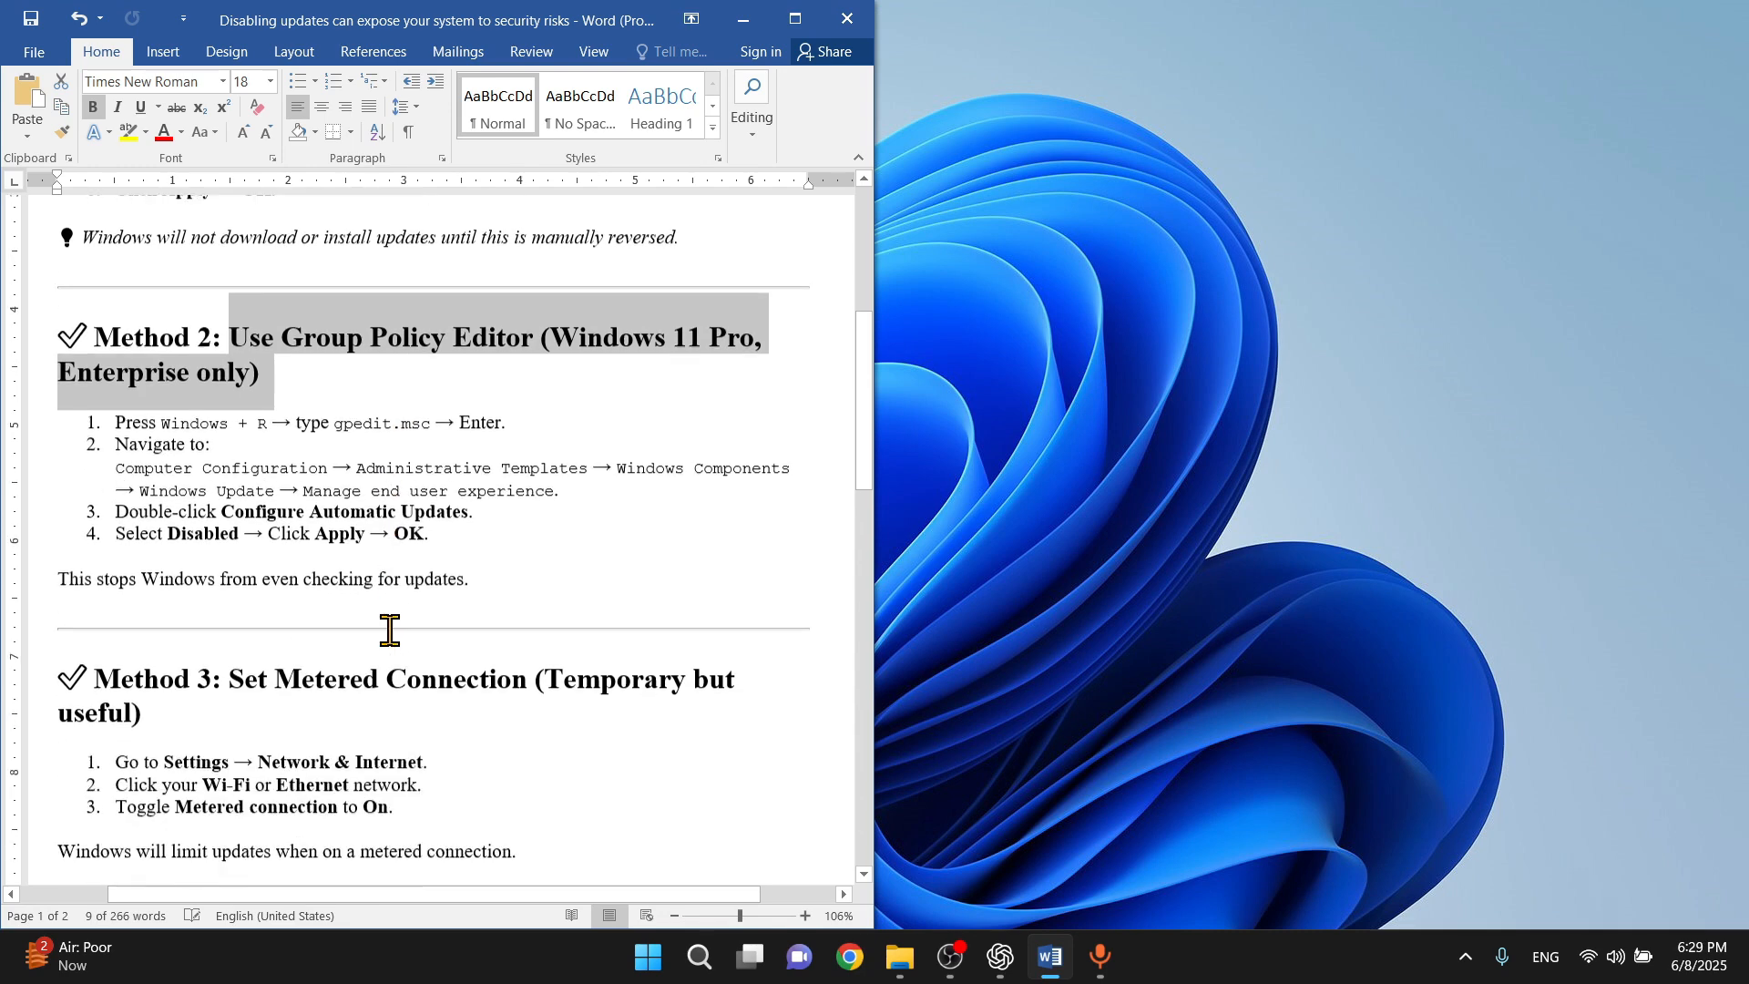
pyautogui.click(458, 555)
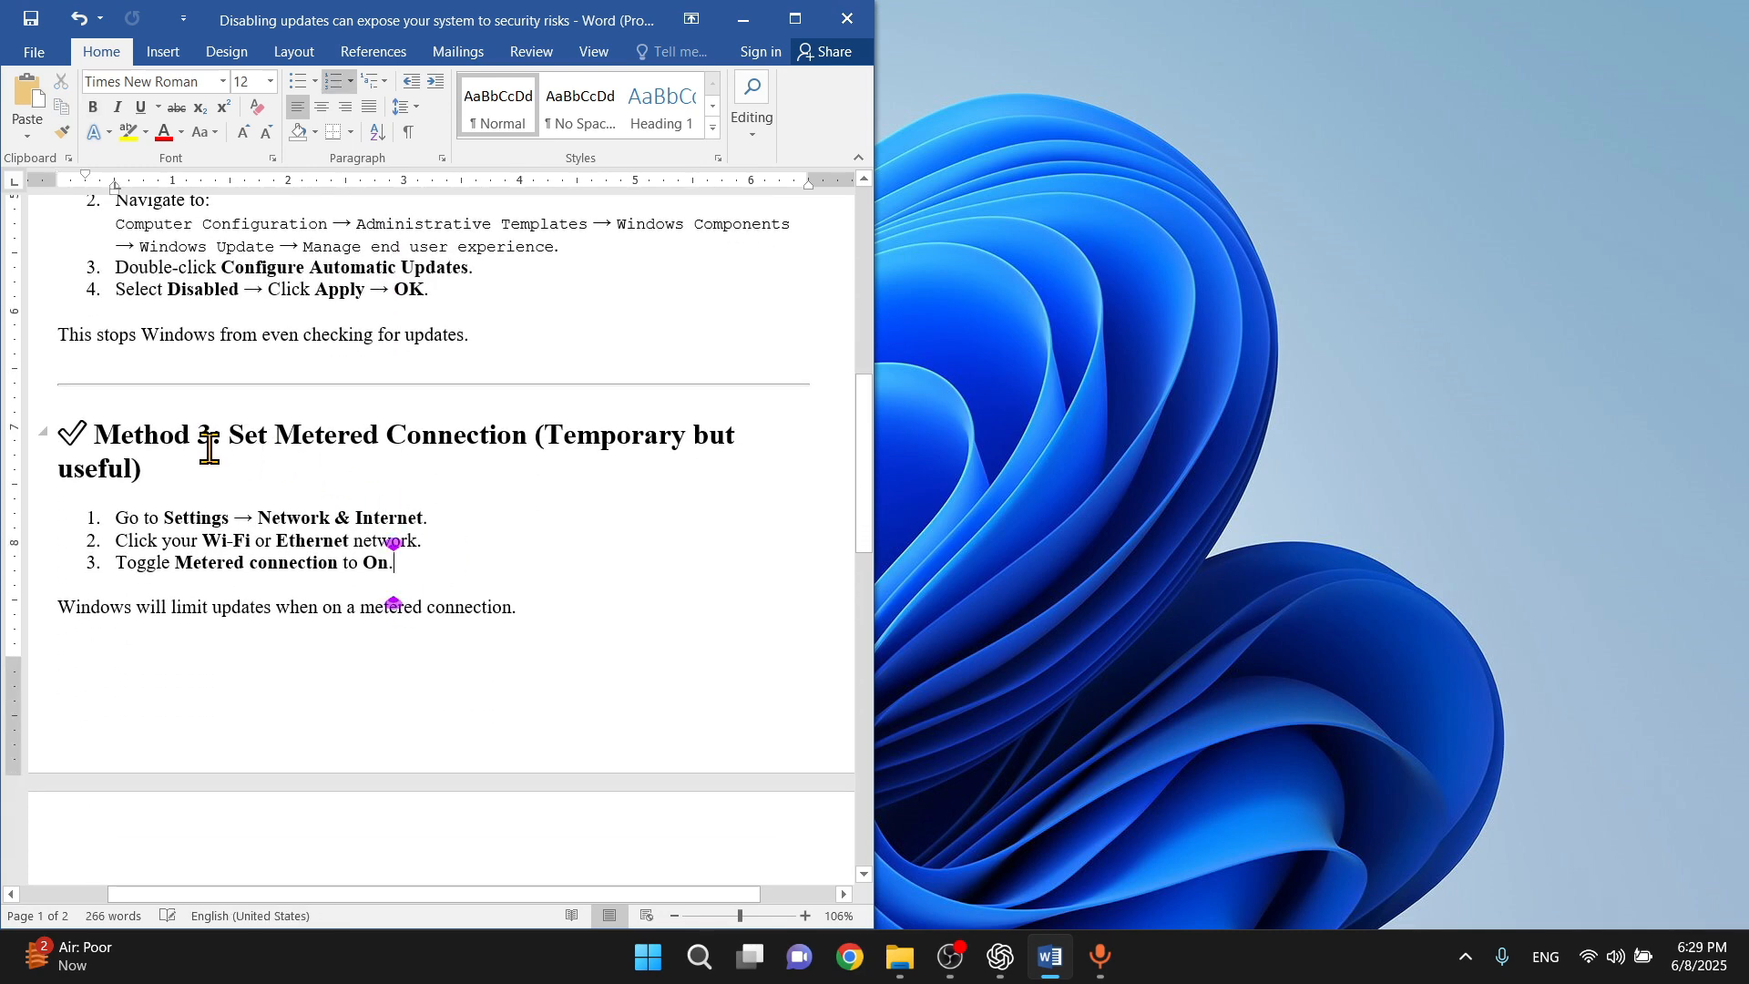
pyautogui.moveTo(217, 434); pyautogui.dragTo(495, 598)
pyautogui.click(512, 640)
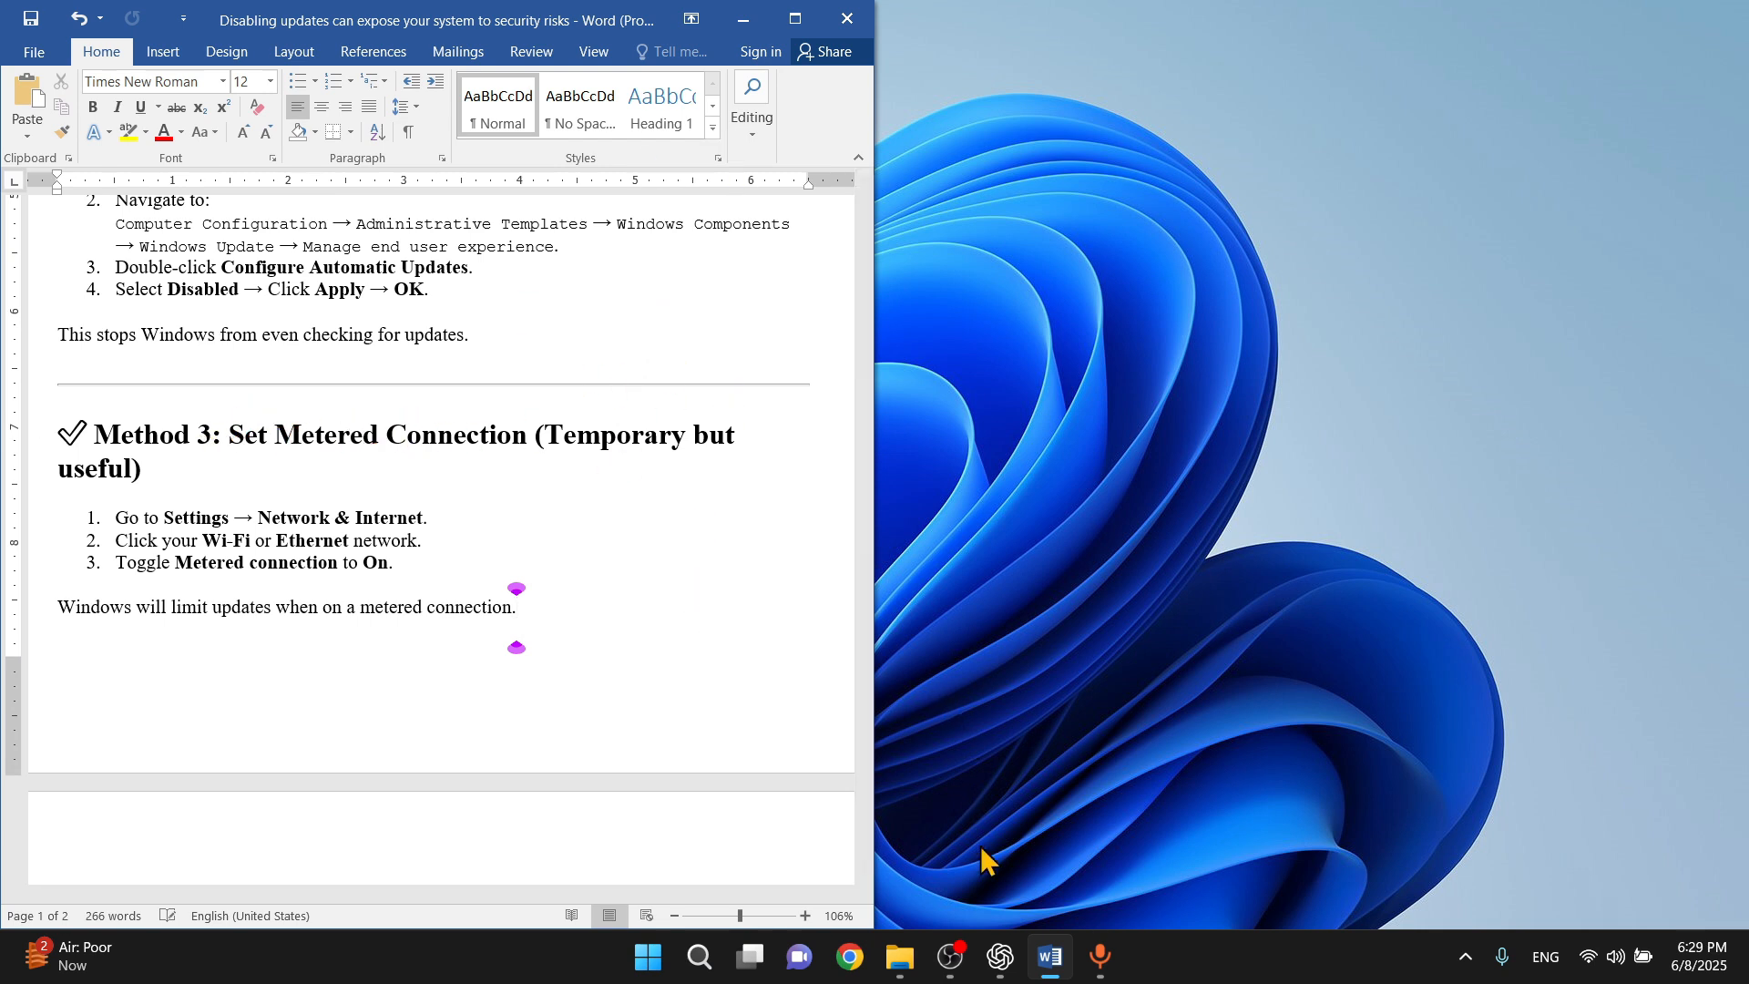
# - Open the Windows Settings app and go to the Wi-Fi page under Network & internet
pyautogui.click(649, 957)
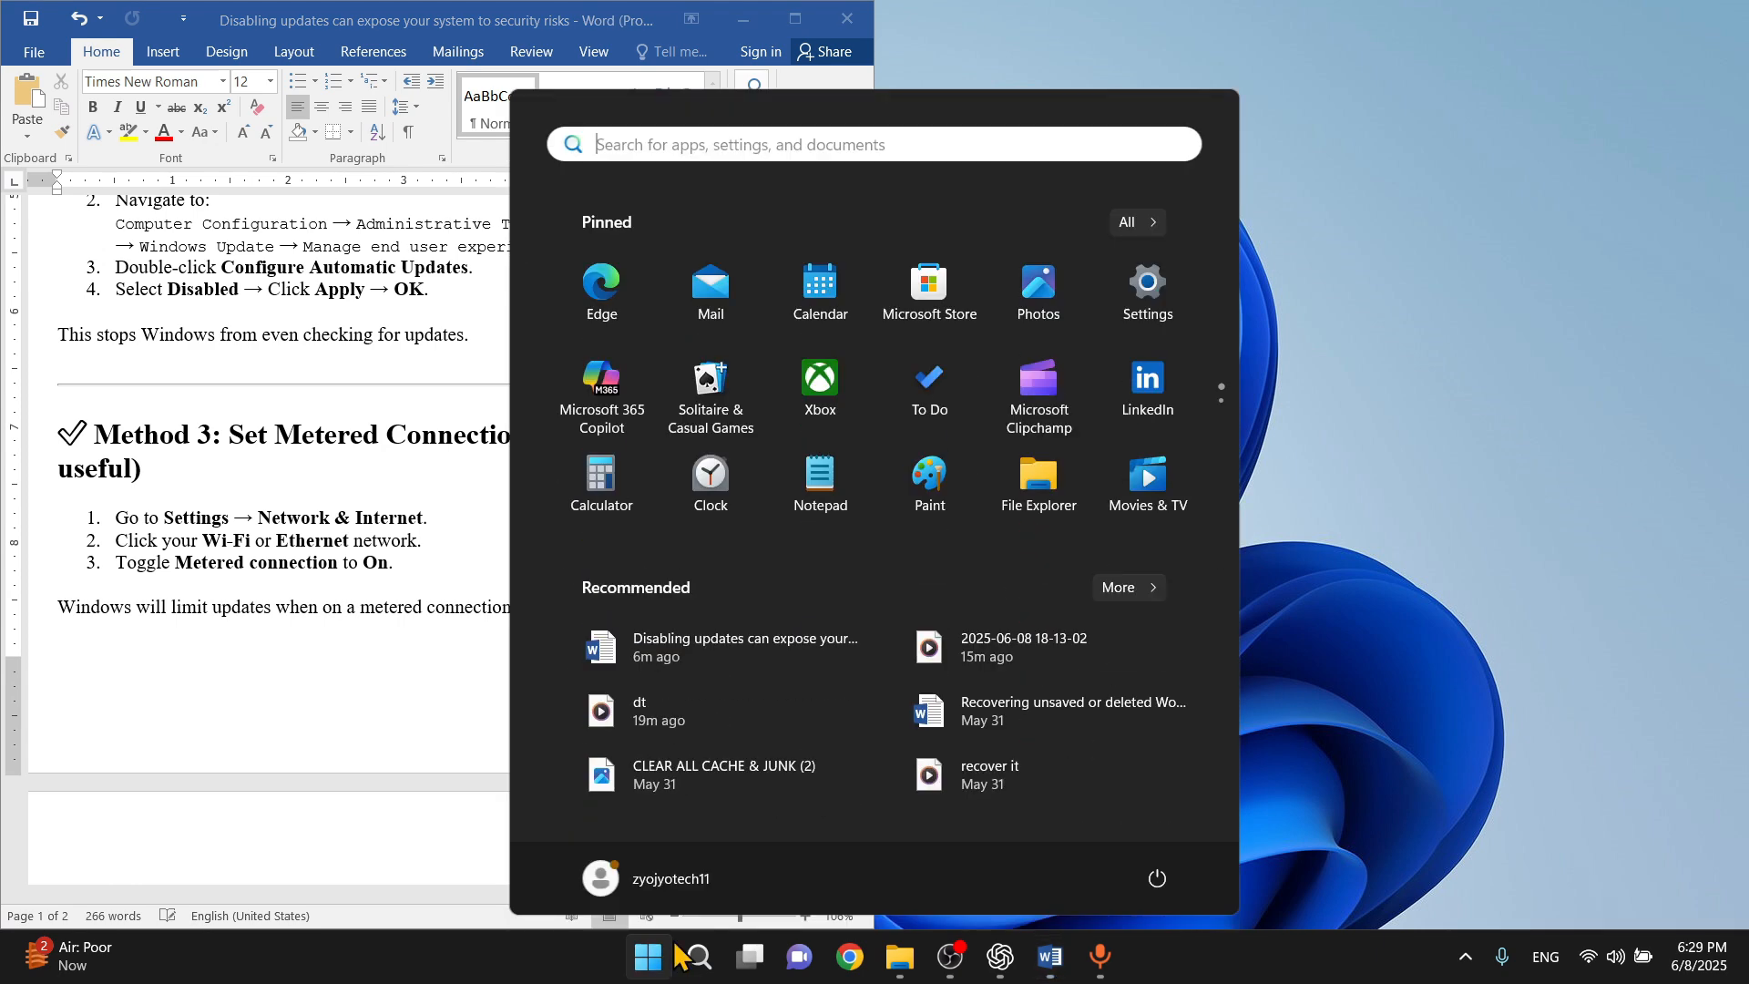
pyautogui.write('sett')
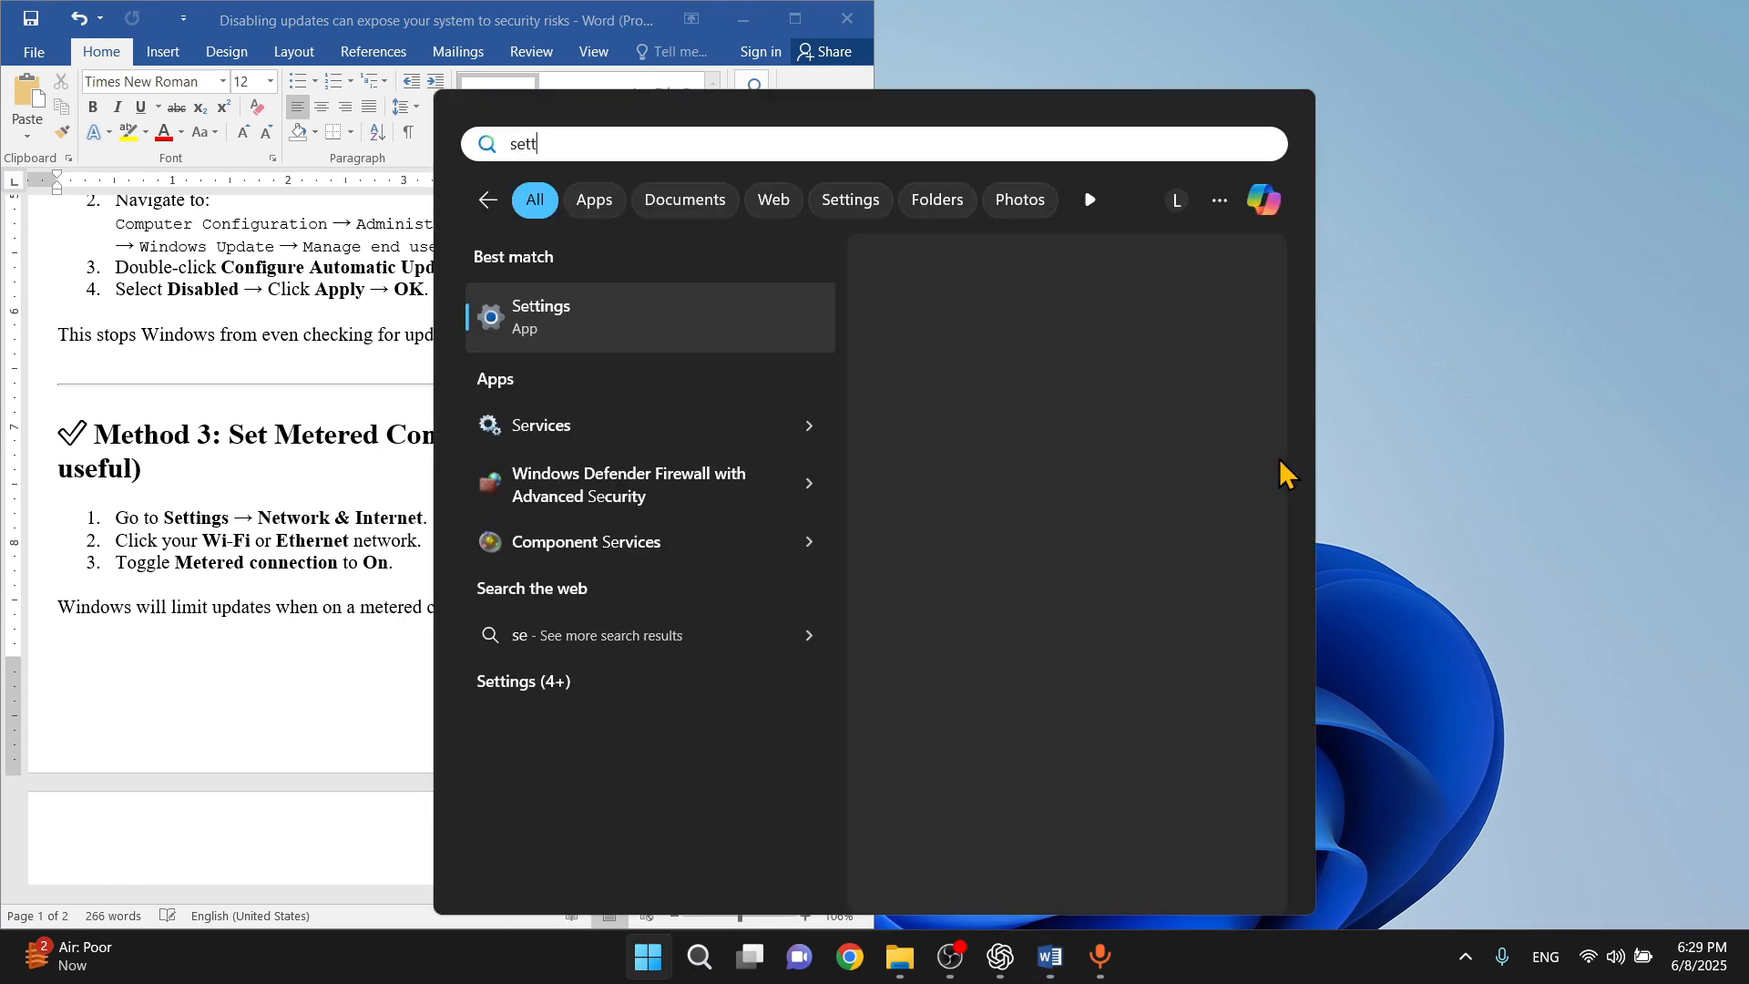
pyautogui.click(736, 310)
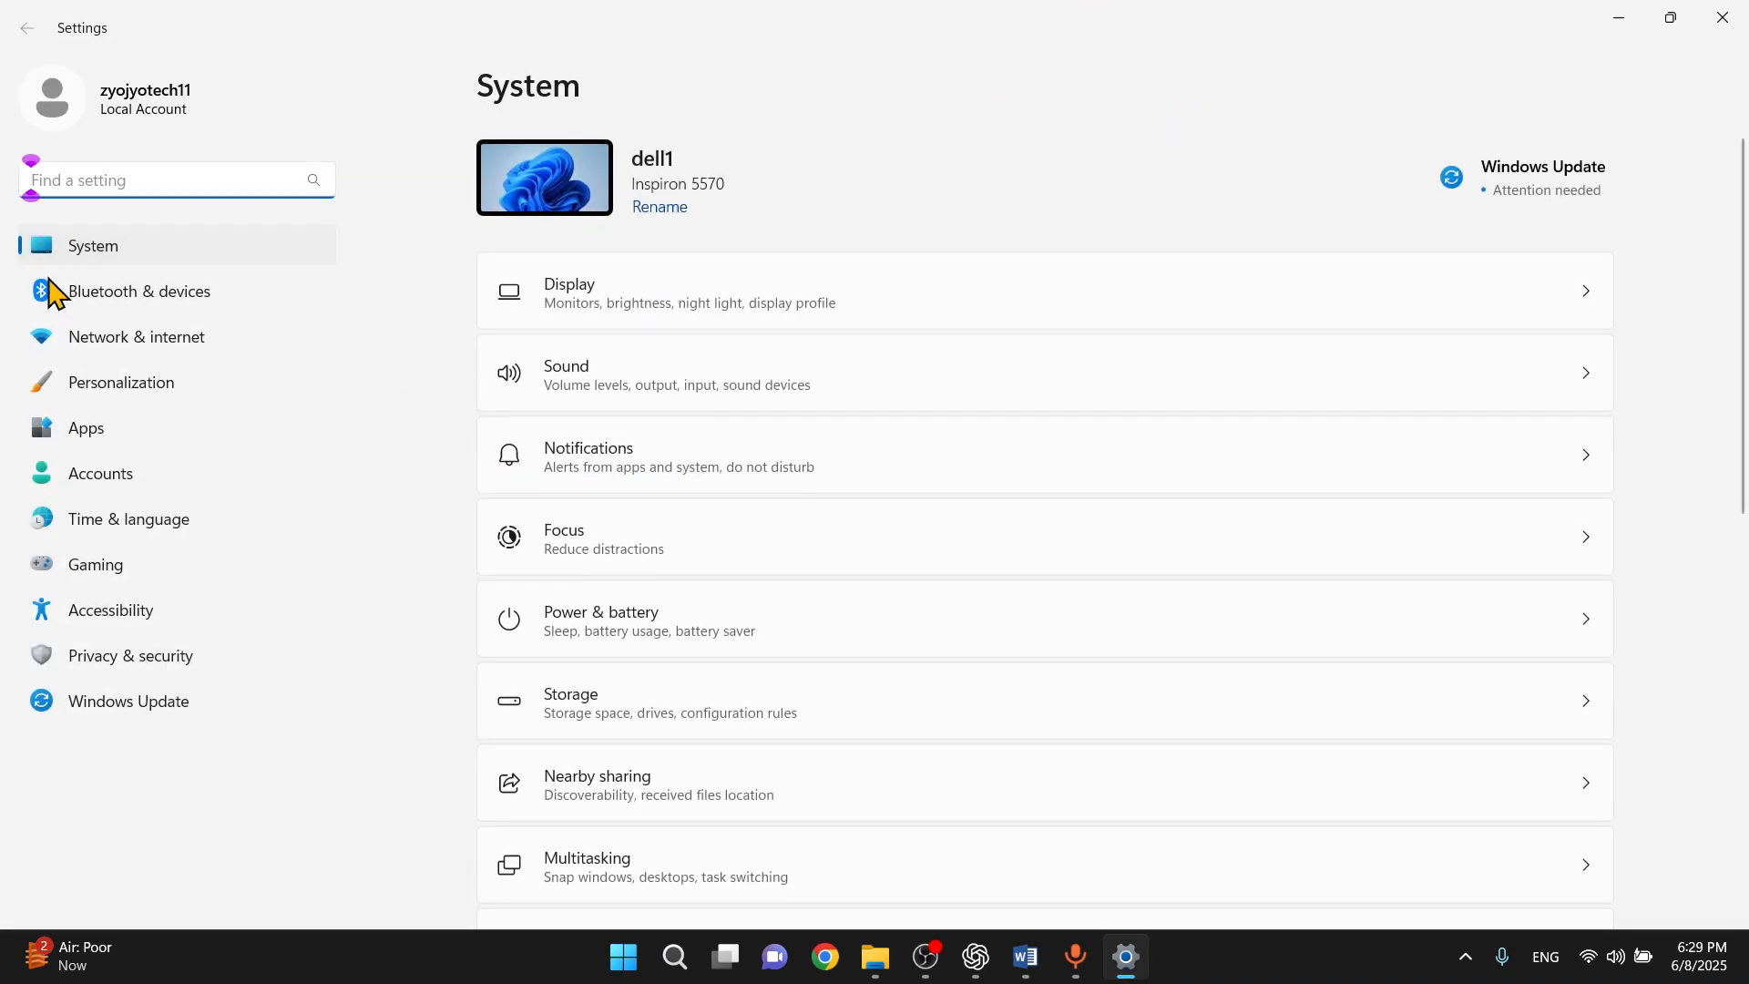
pyautogui.click(211, 344)
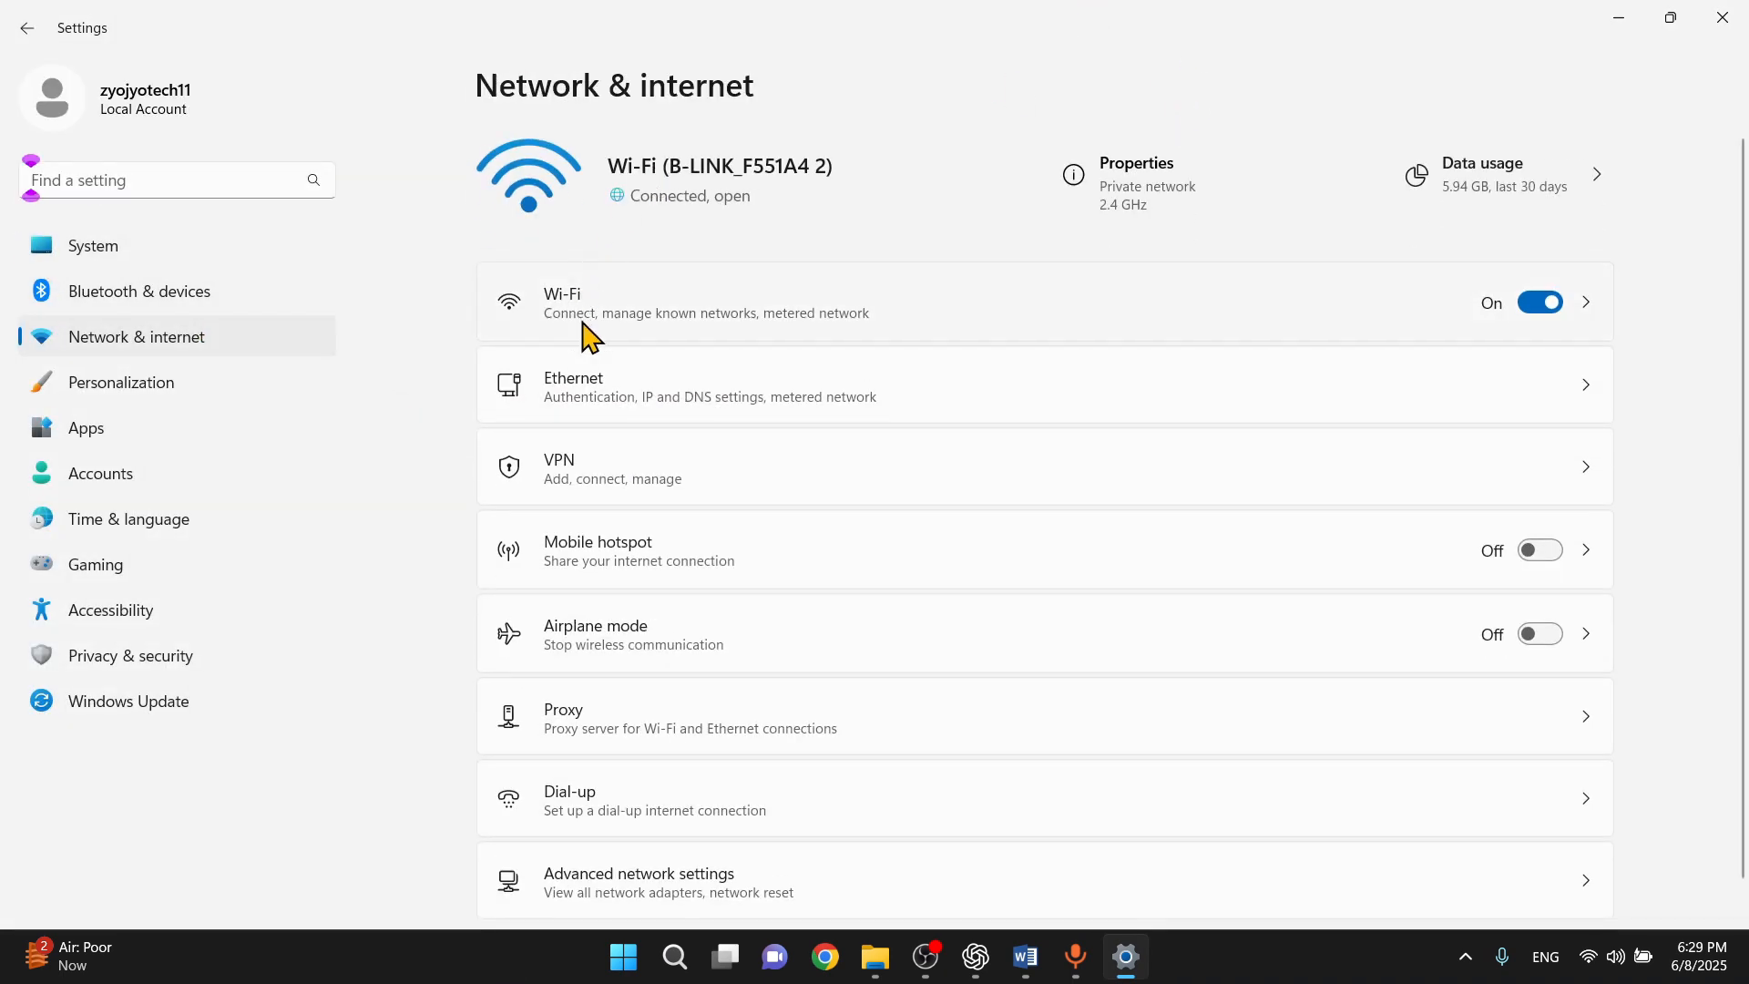
pyautogui.click(827, 312)
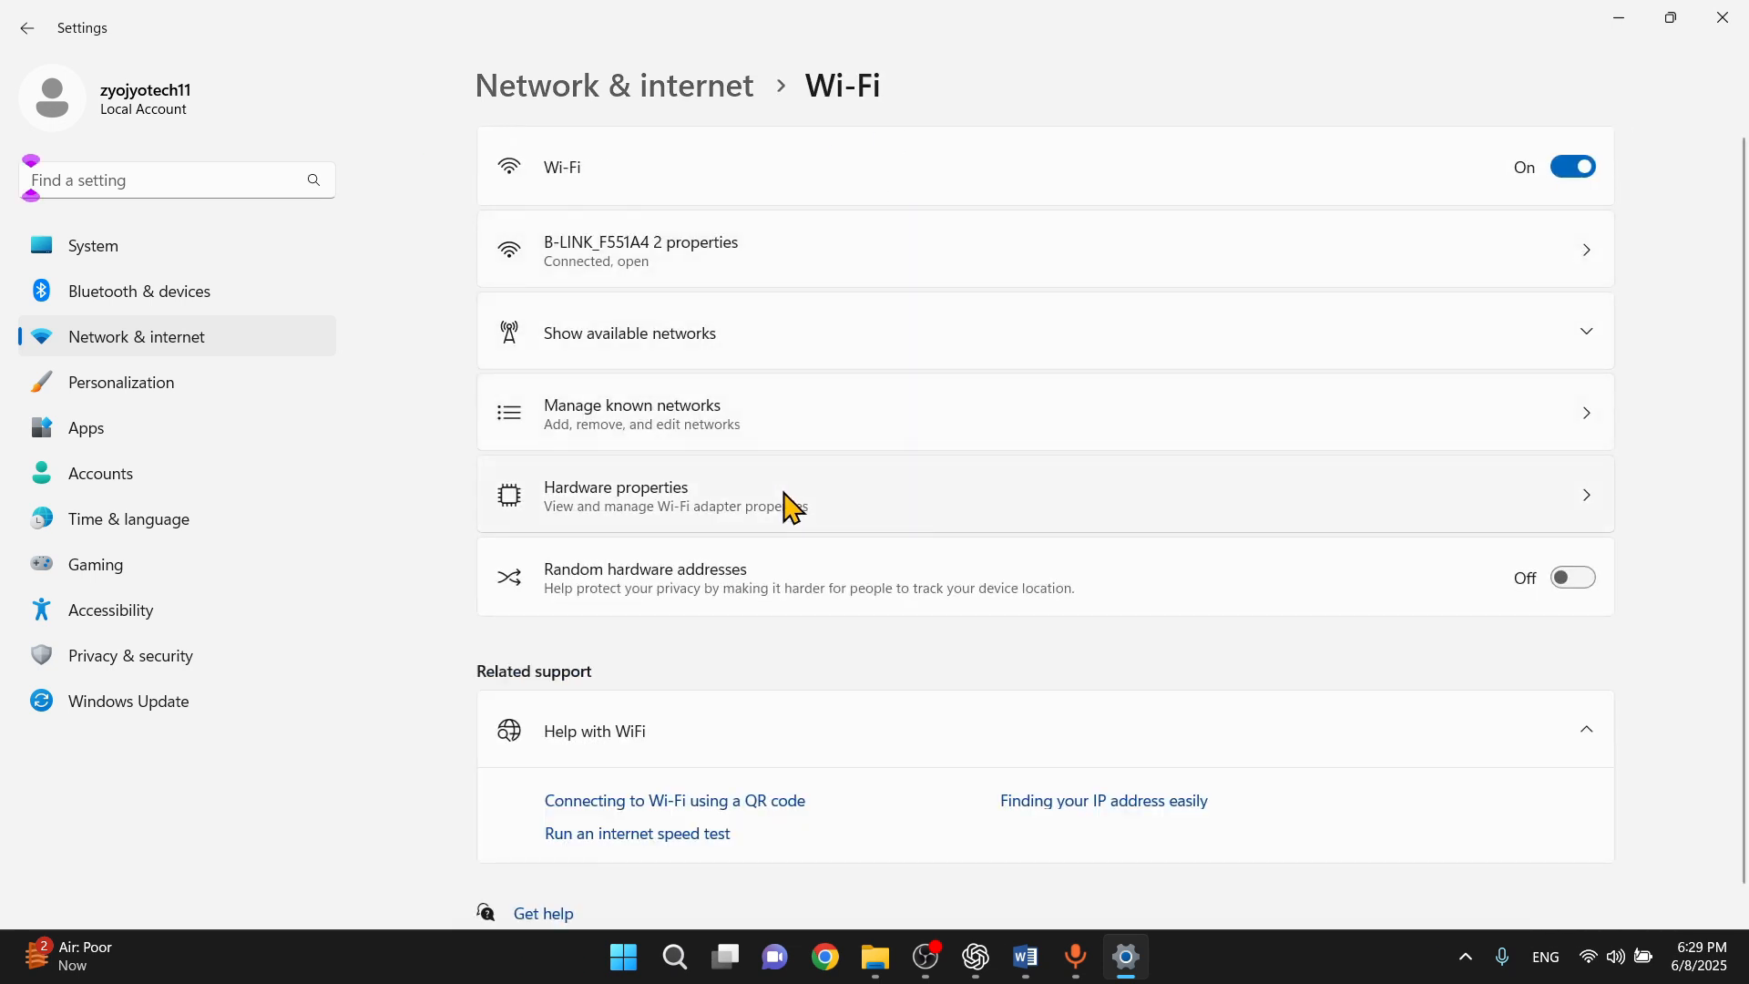
# - Turn on Metered connection in the connected Wi-Fi network's properties and close Settings
pyautogui.click(1590, 270)
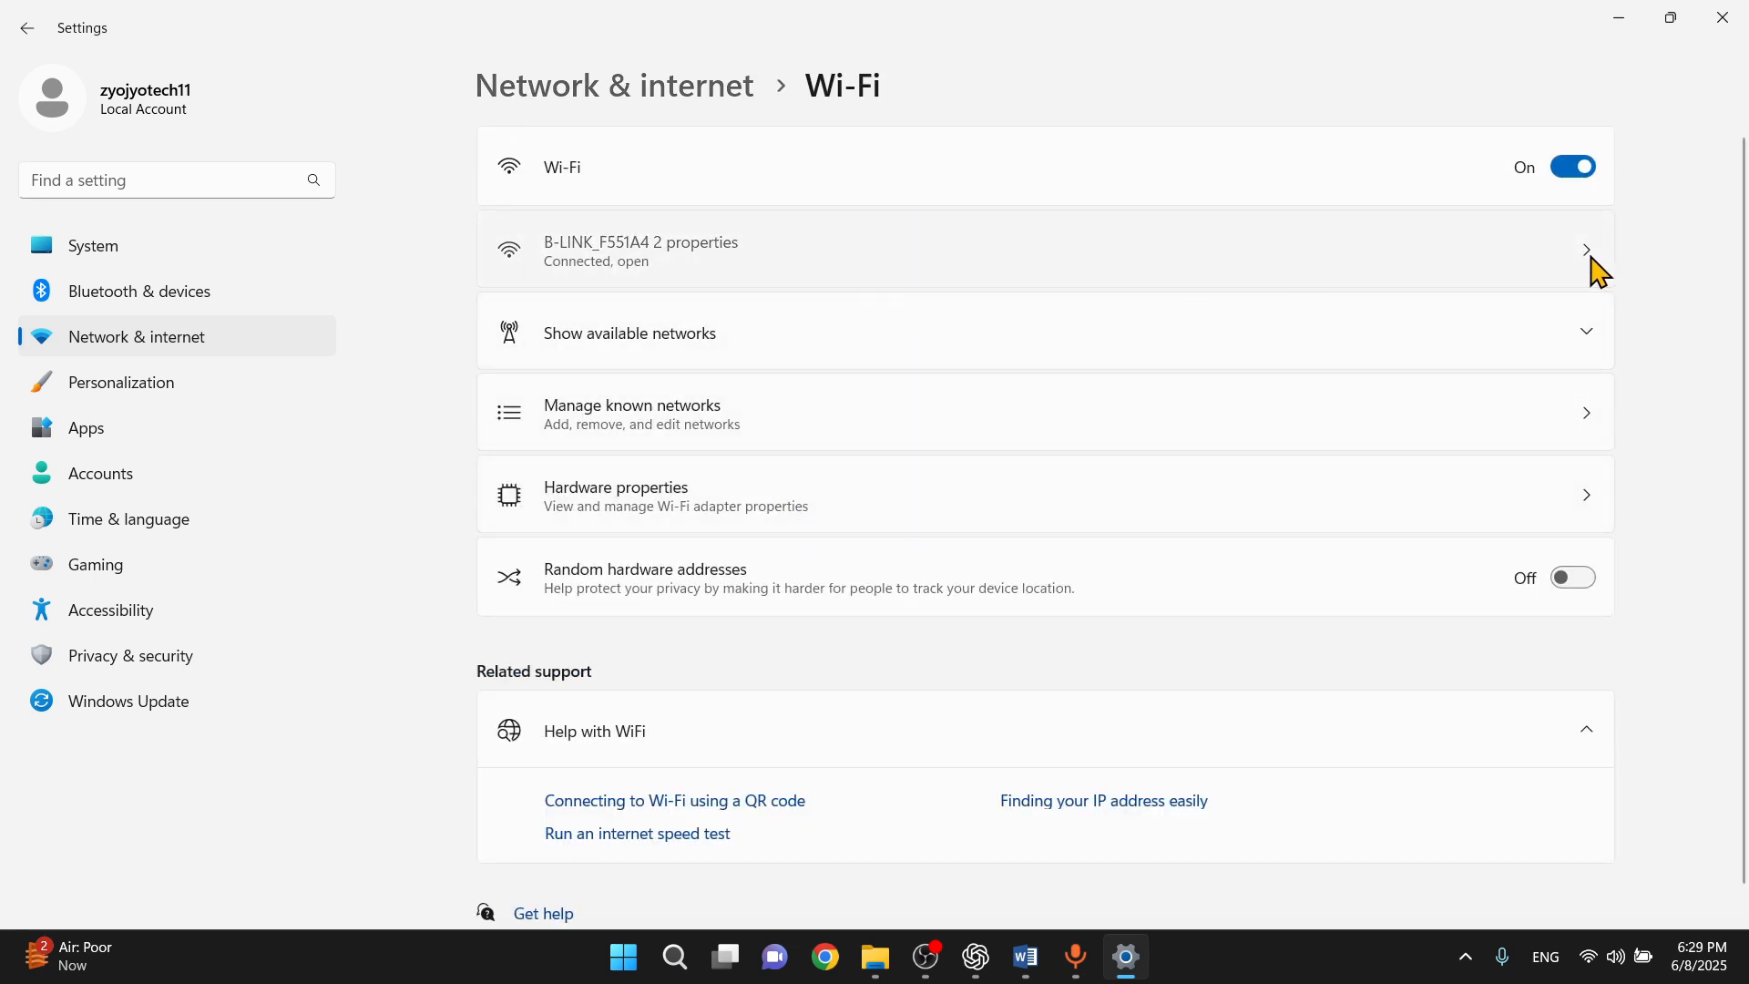
pyautogui.scroll(-3, 672, 608)
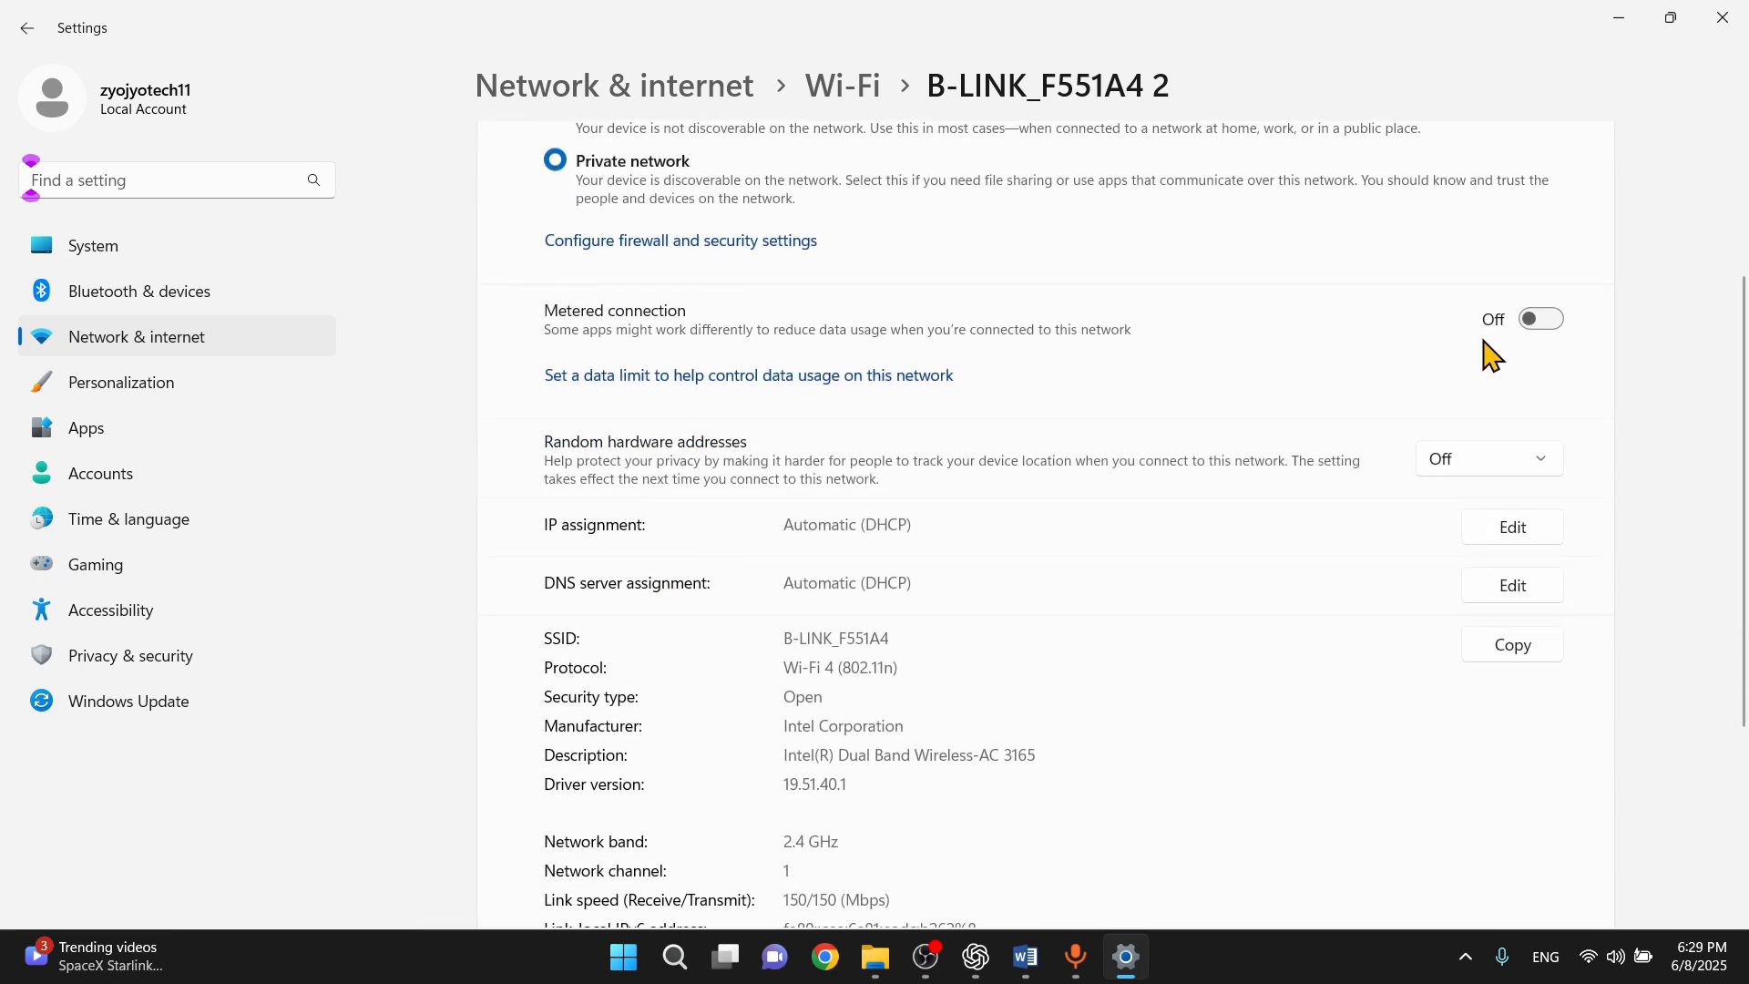
pyautogui.click(1543, 325)
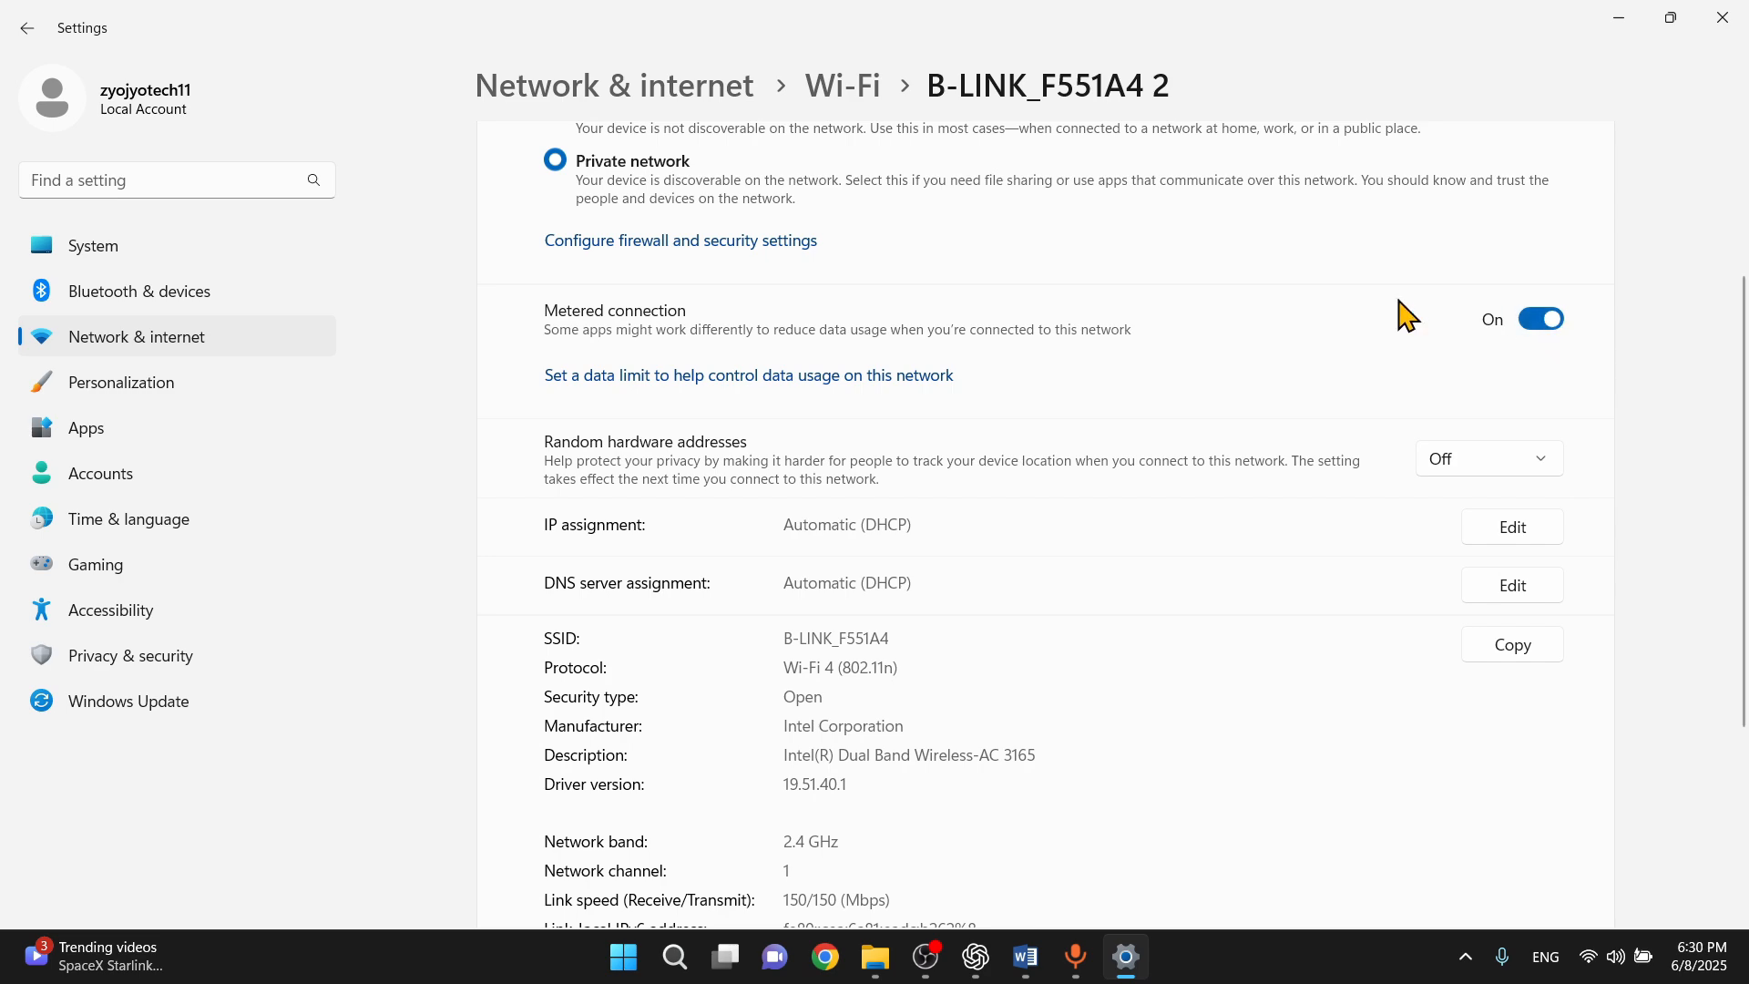
pyautogui.scroll(3, 866, 364)
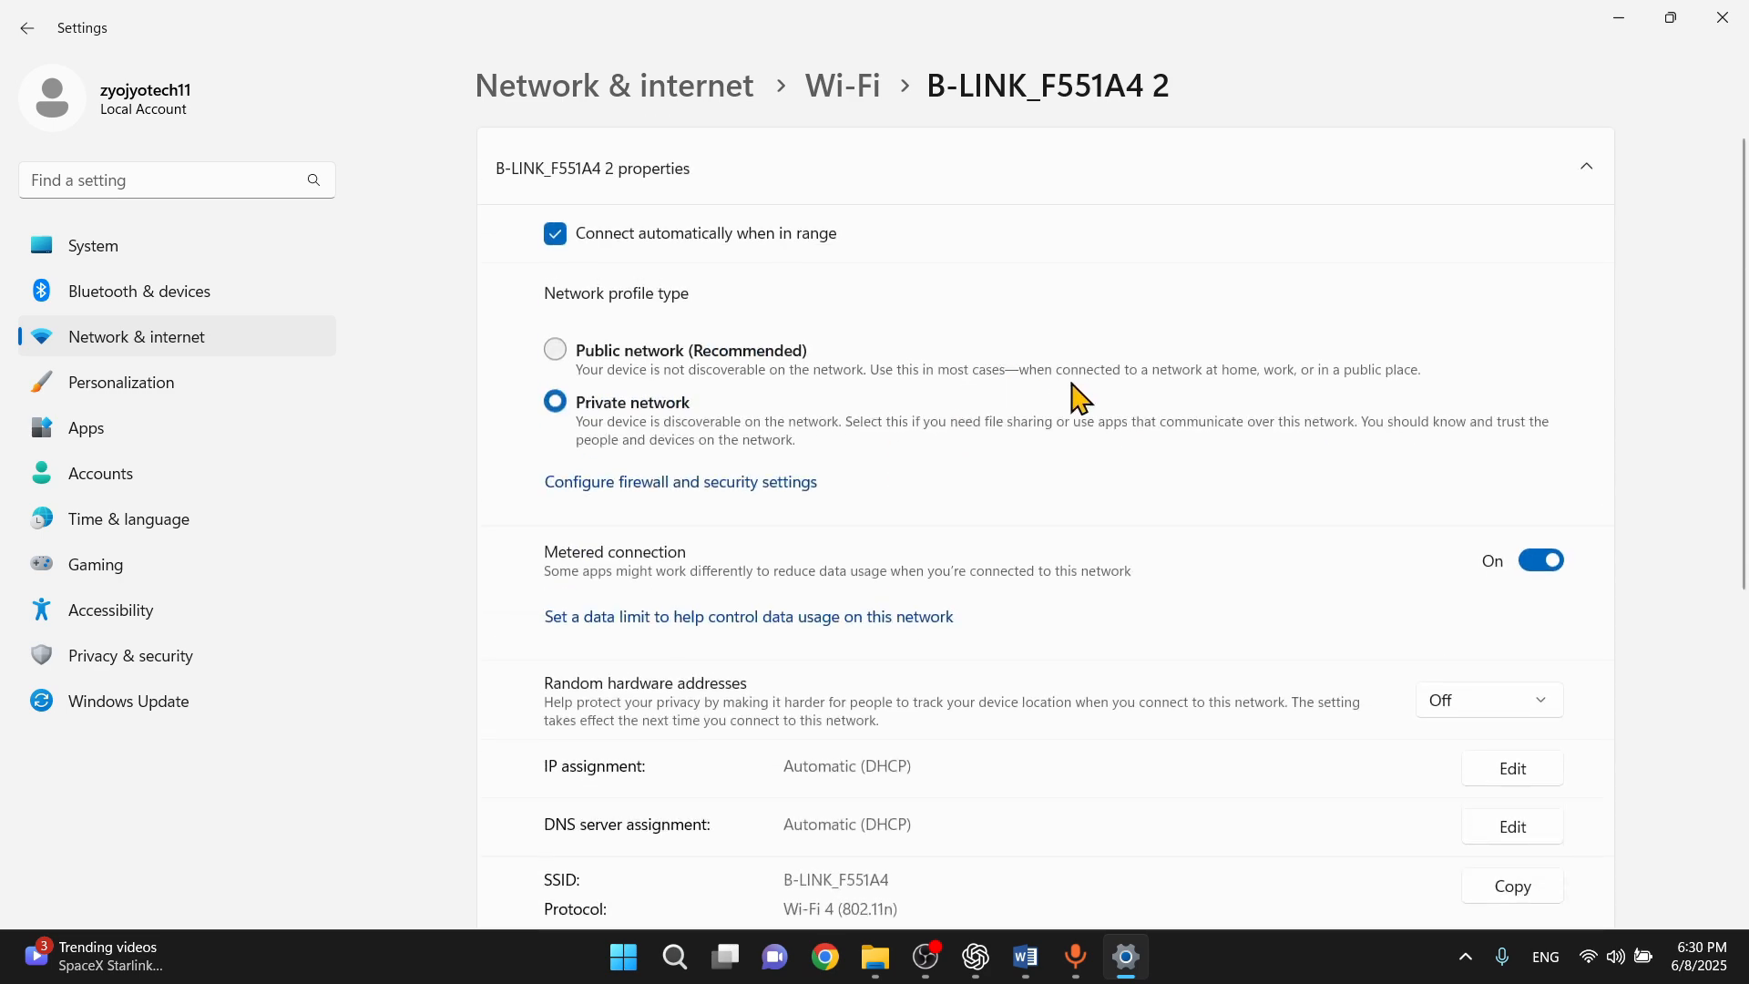
pyautogui.click(1722, 16)
# - Read Method 4, Use Registry Editor (Advanced), and its six instructions in the Word document
pyautogui.scroll(-6, 144, 621)
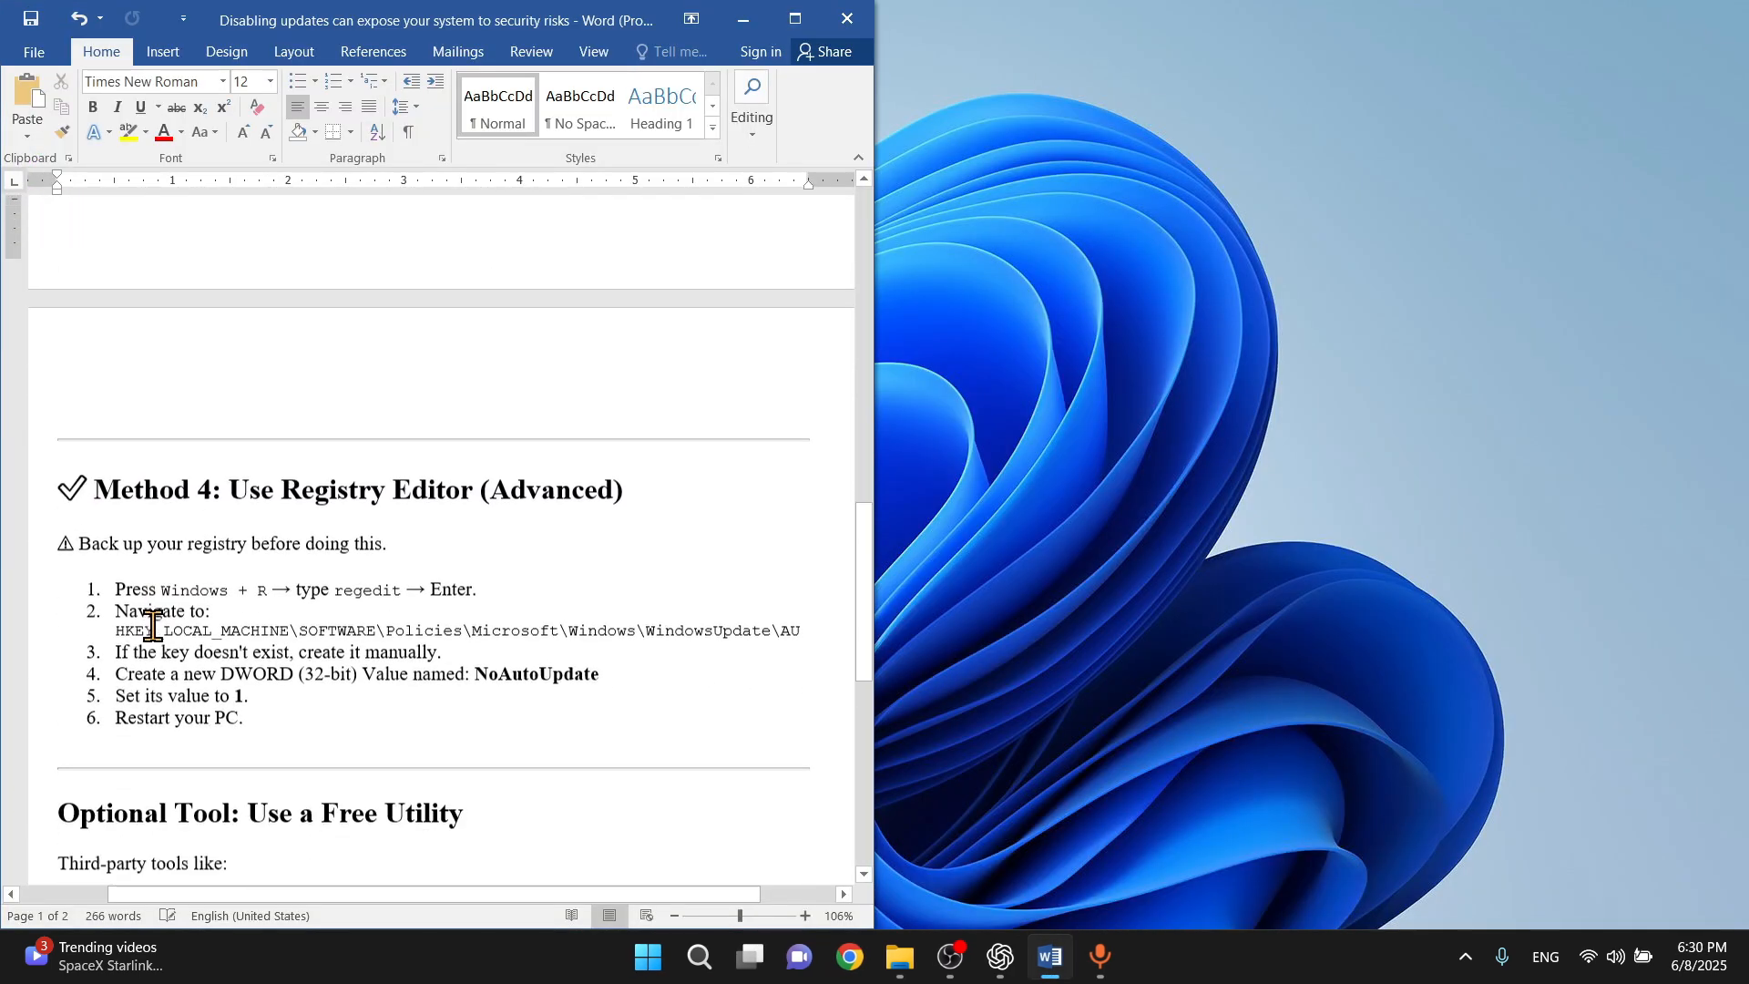
pyautogui.moveTo(236, 460); pyautogui.dragTo(633, 457)
pyautogui.click(637, 457)
pyautogui.click(34, 456)
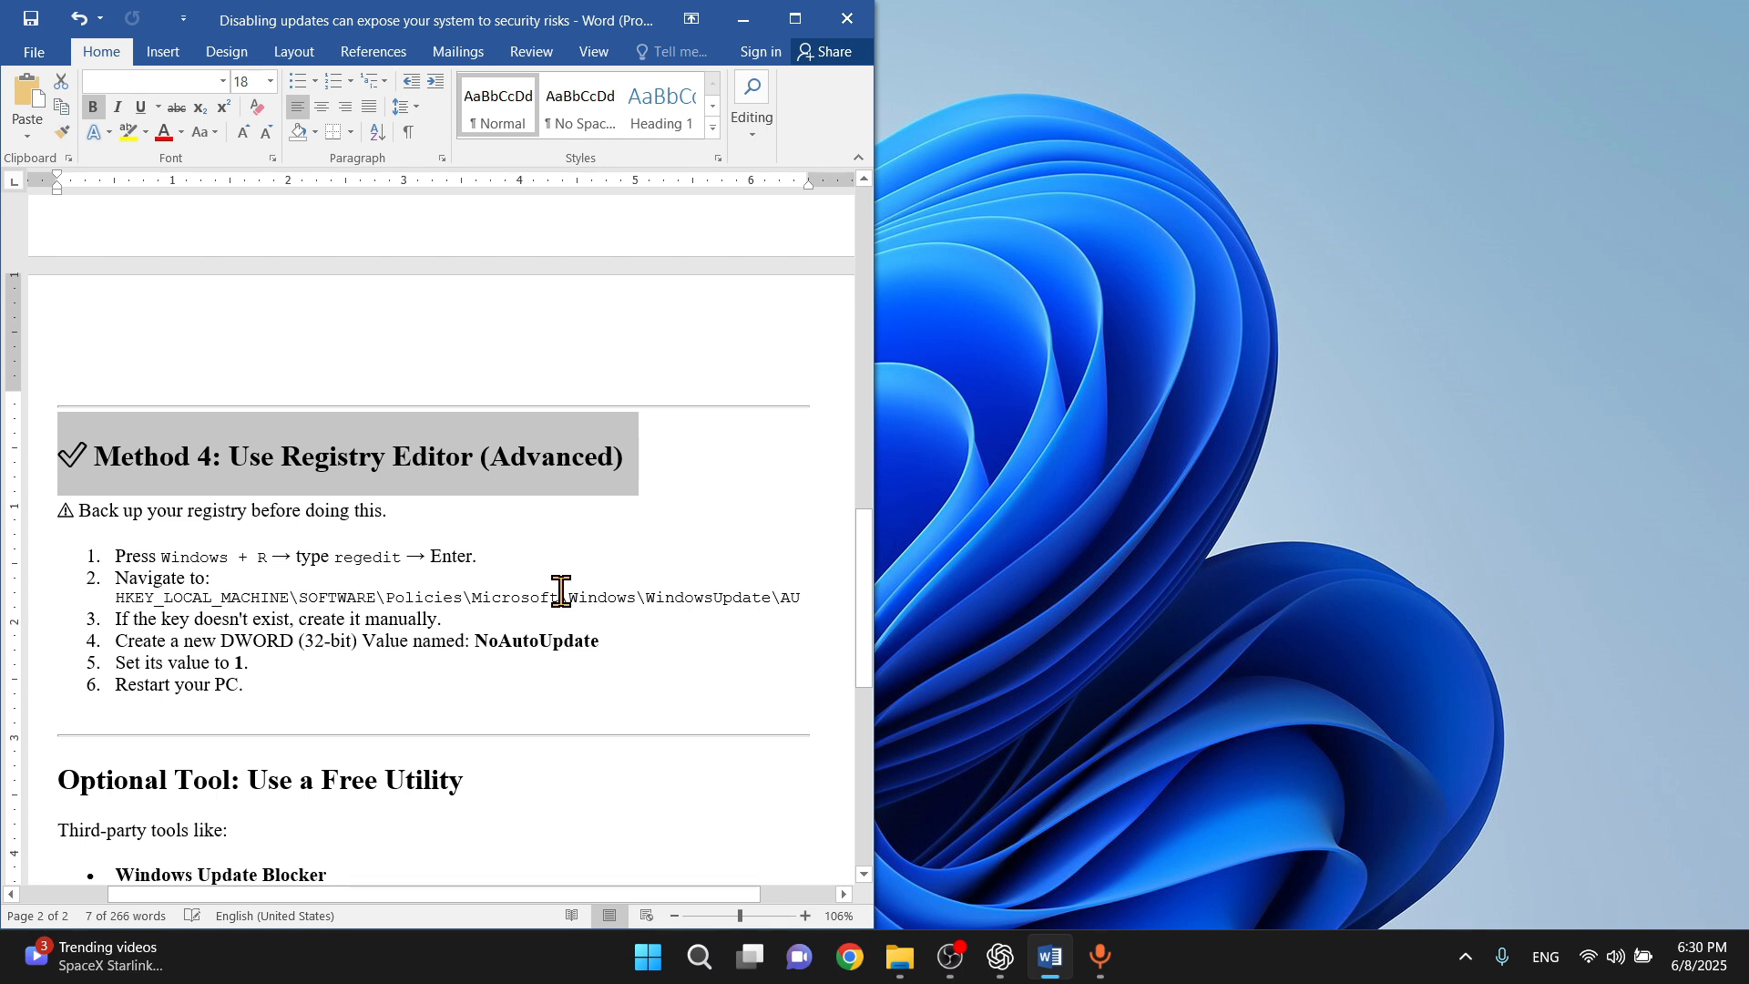
pyautogui.moveTo(269, 704); pyautogui.dragTo(95, 555)
pyautogui.click(352, 698)
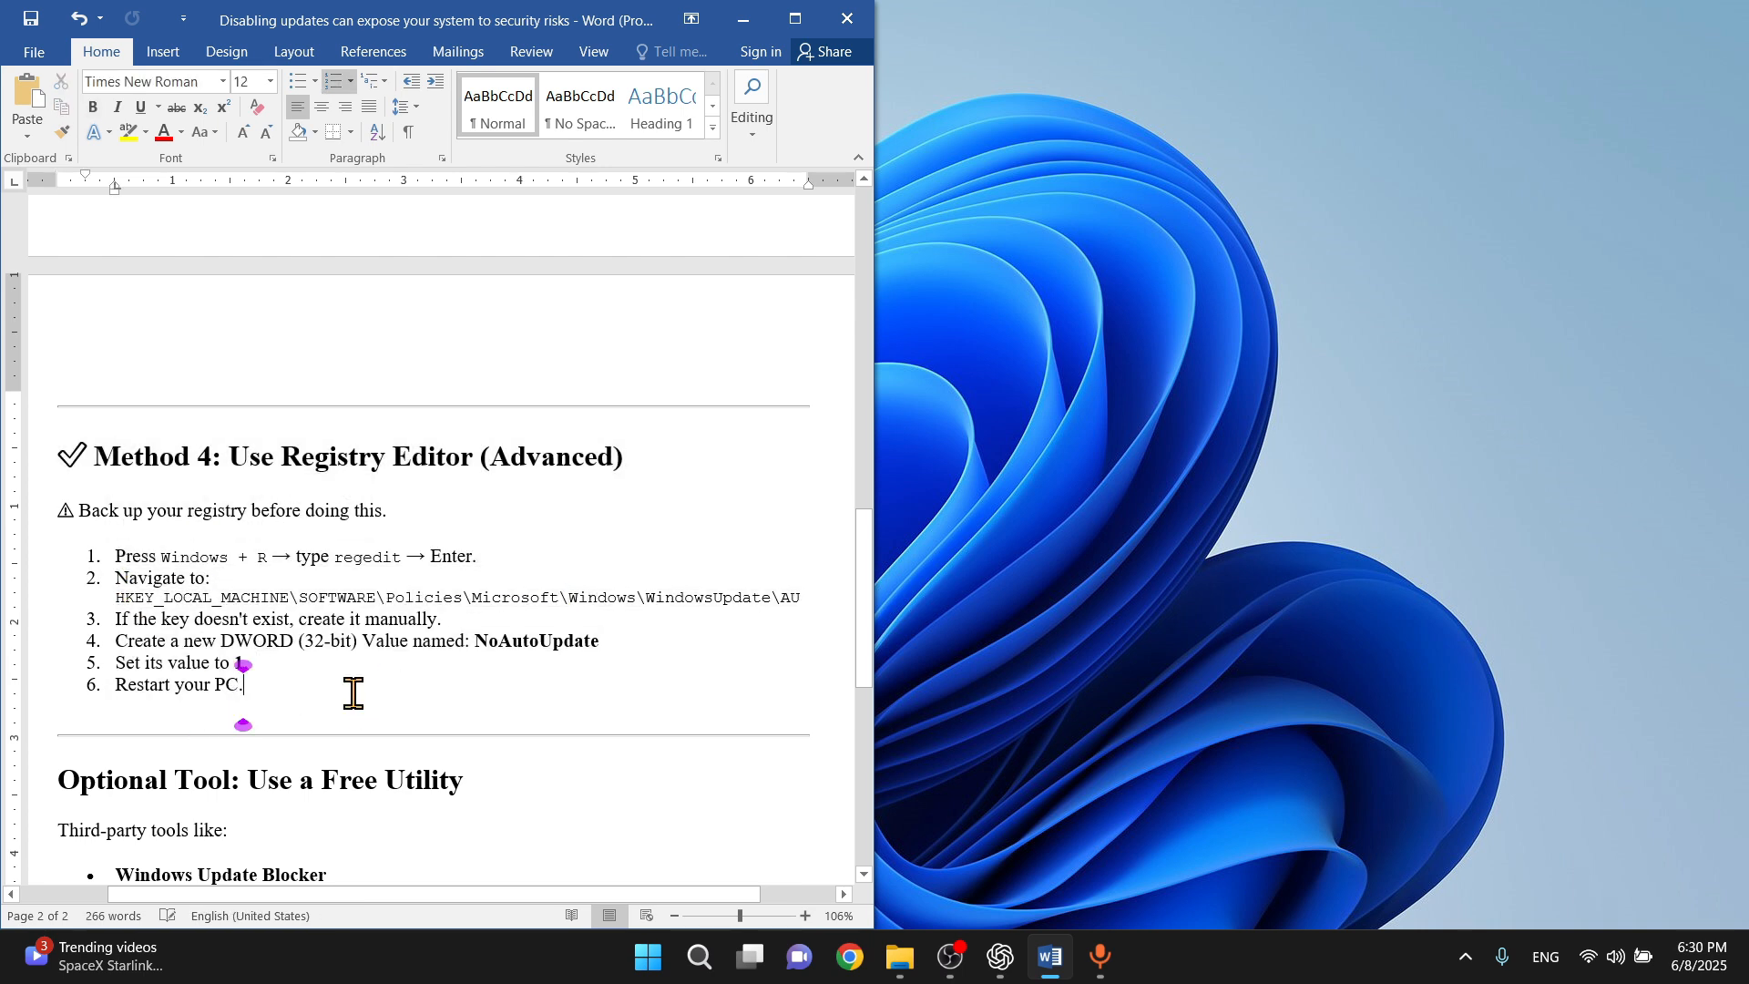
# - Open the Registry Editor by running regedit, as described under Method 4
pyautogui.press('super+r')
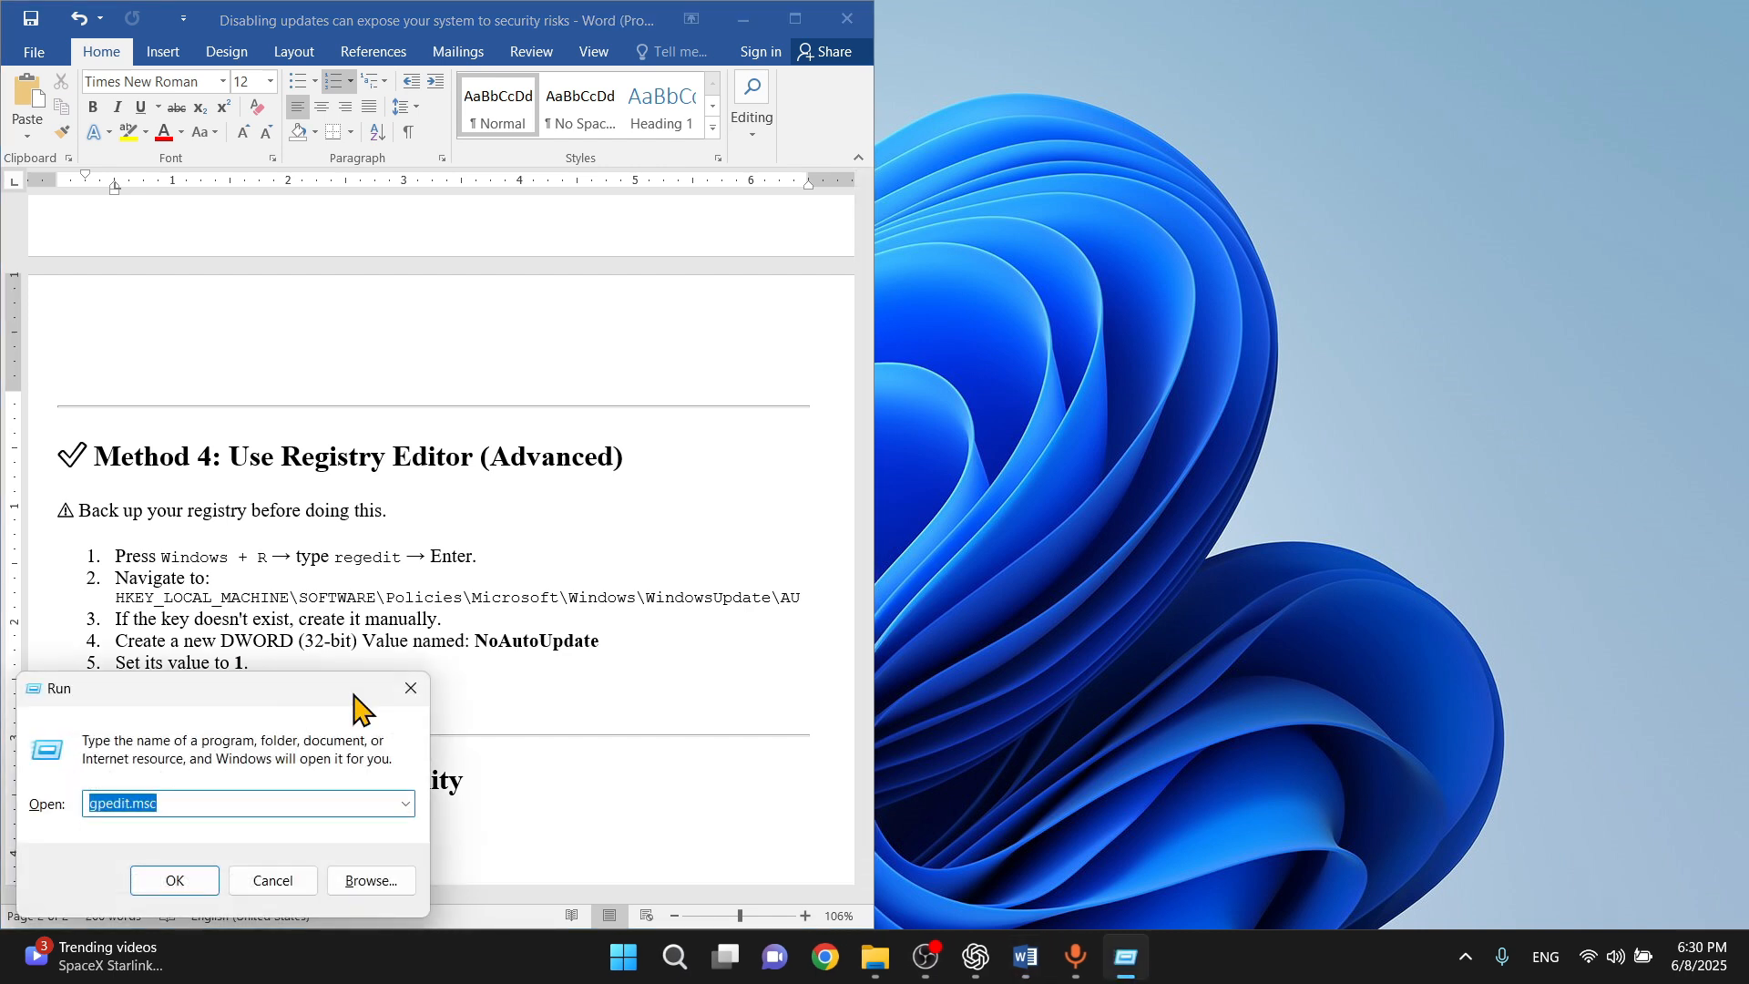
pyautogui.write('r')
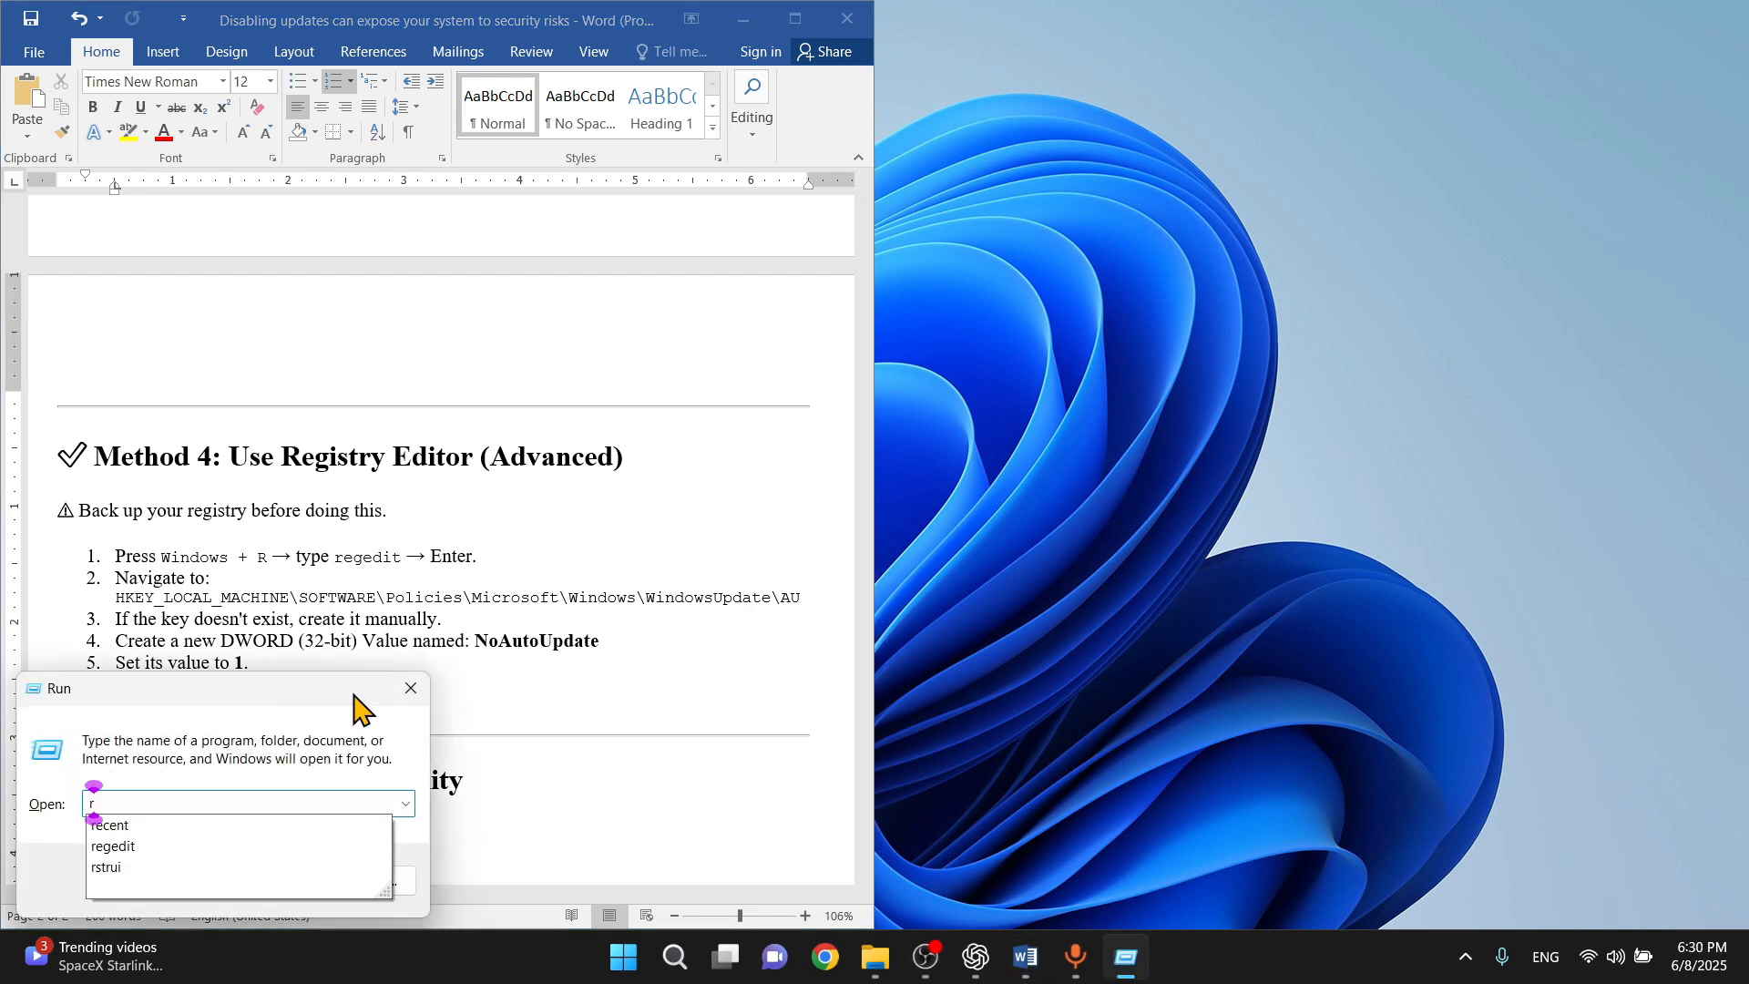
pyautogui.write('ege')
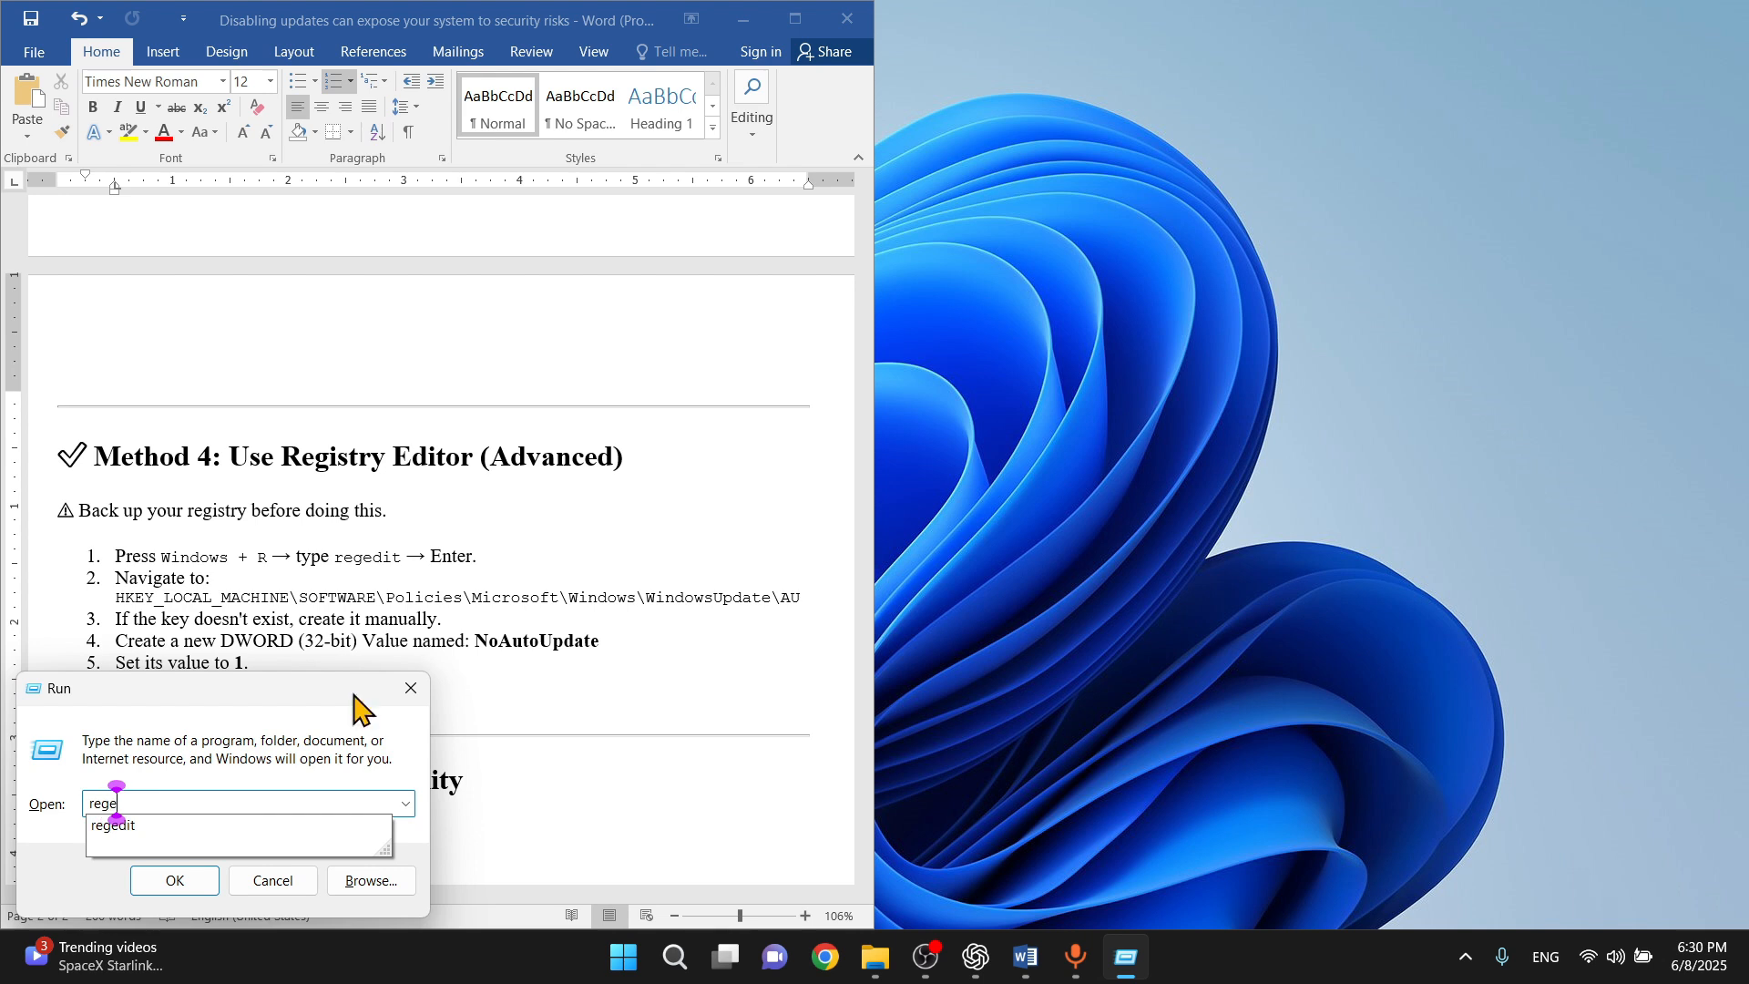
pyautogui.write('dit')
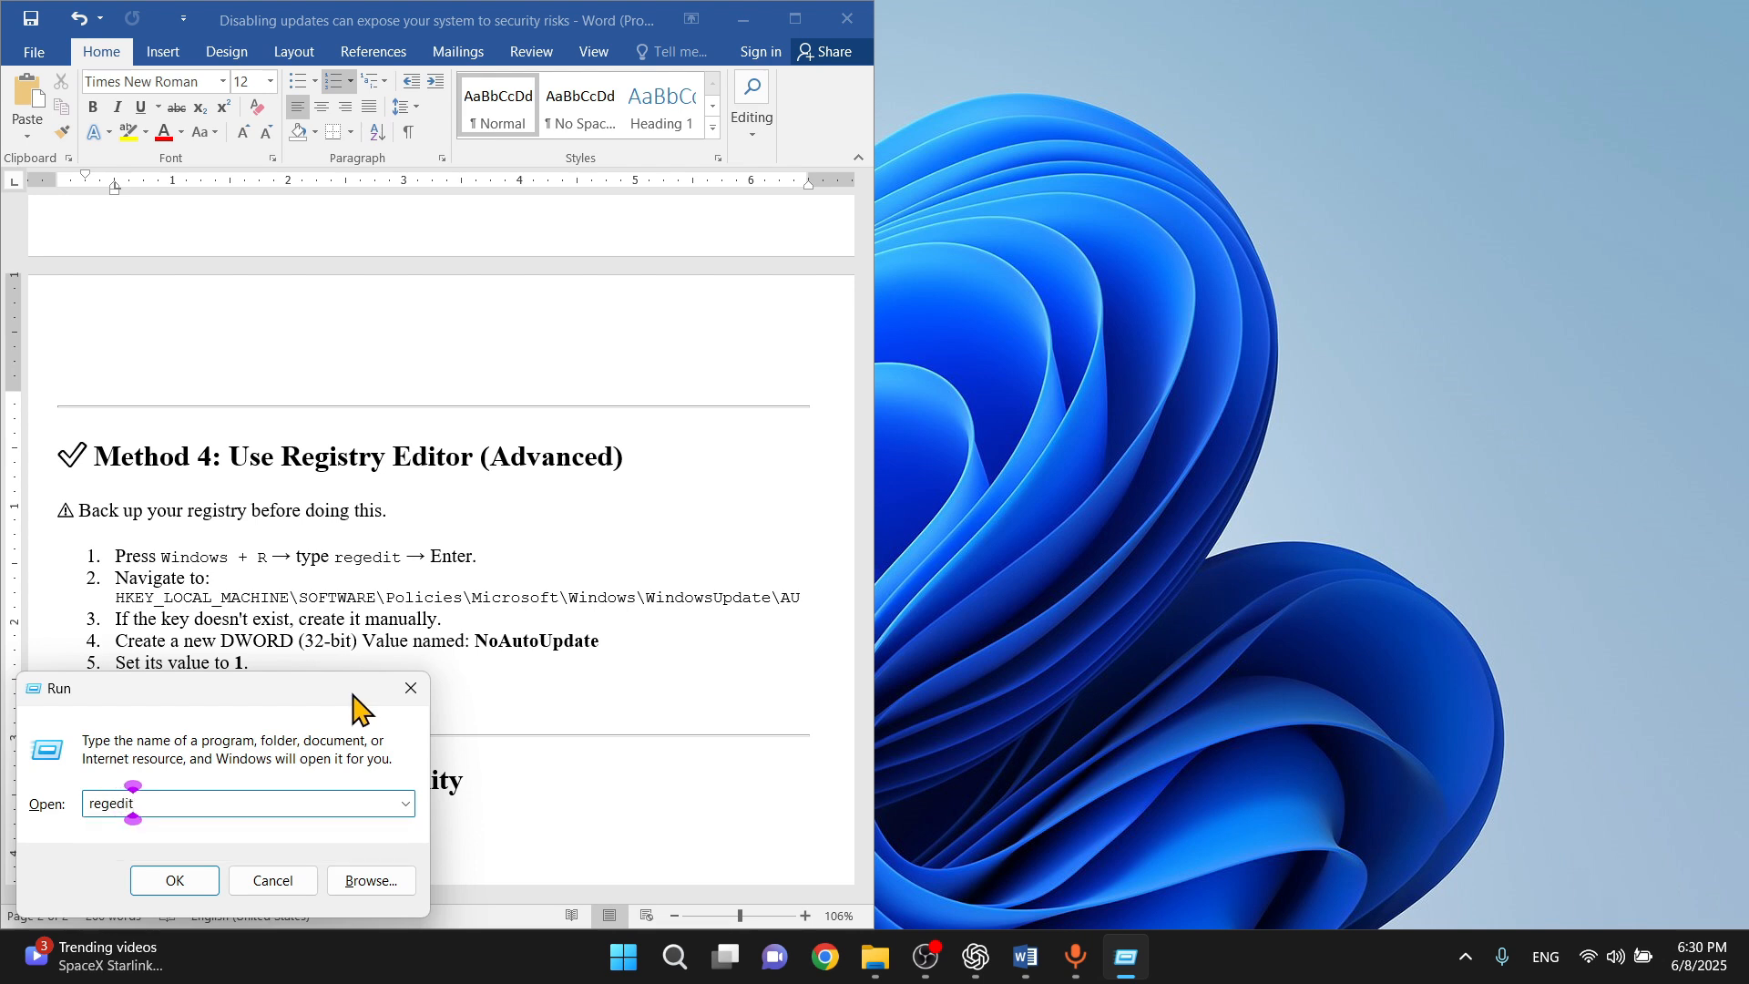
pyautogui.doubleClick(96, 803)
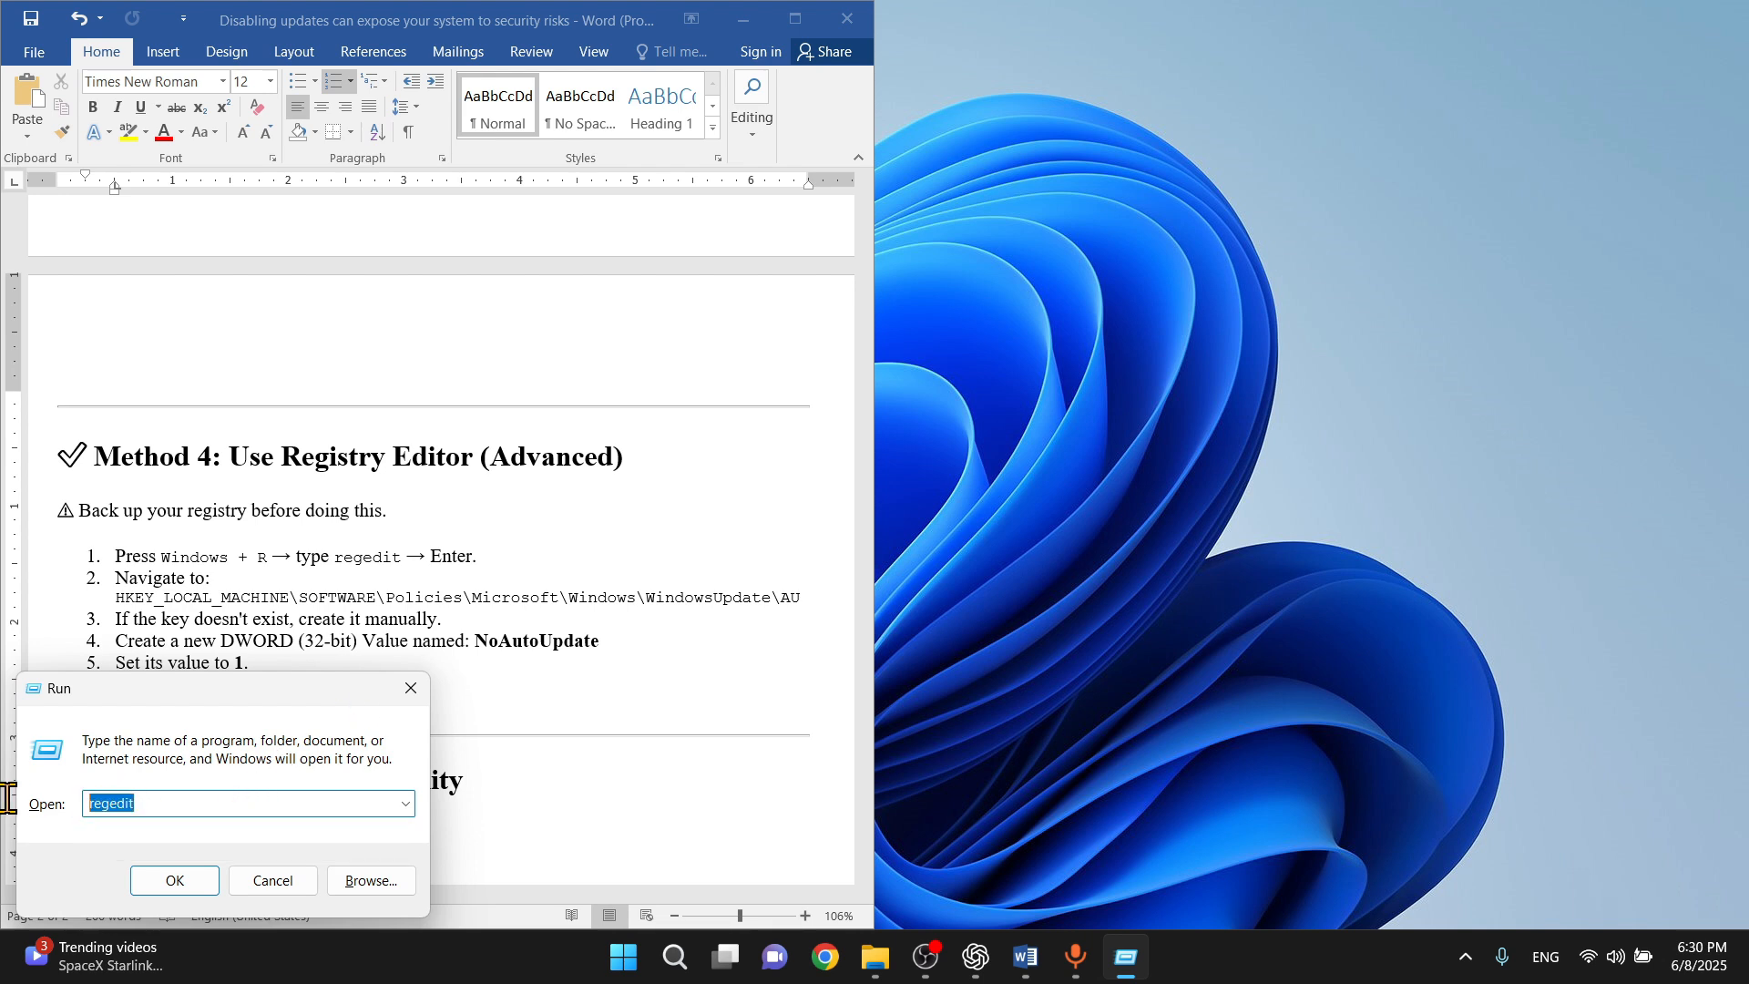
pyautogui.click(159, 882)
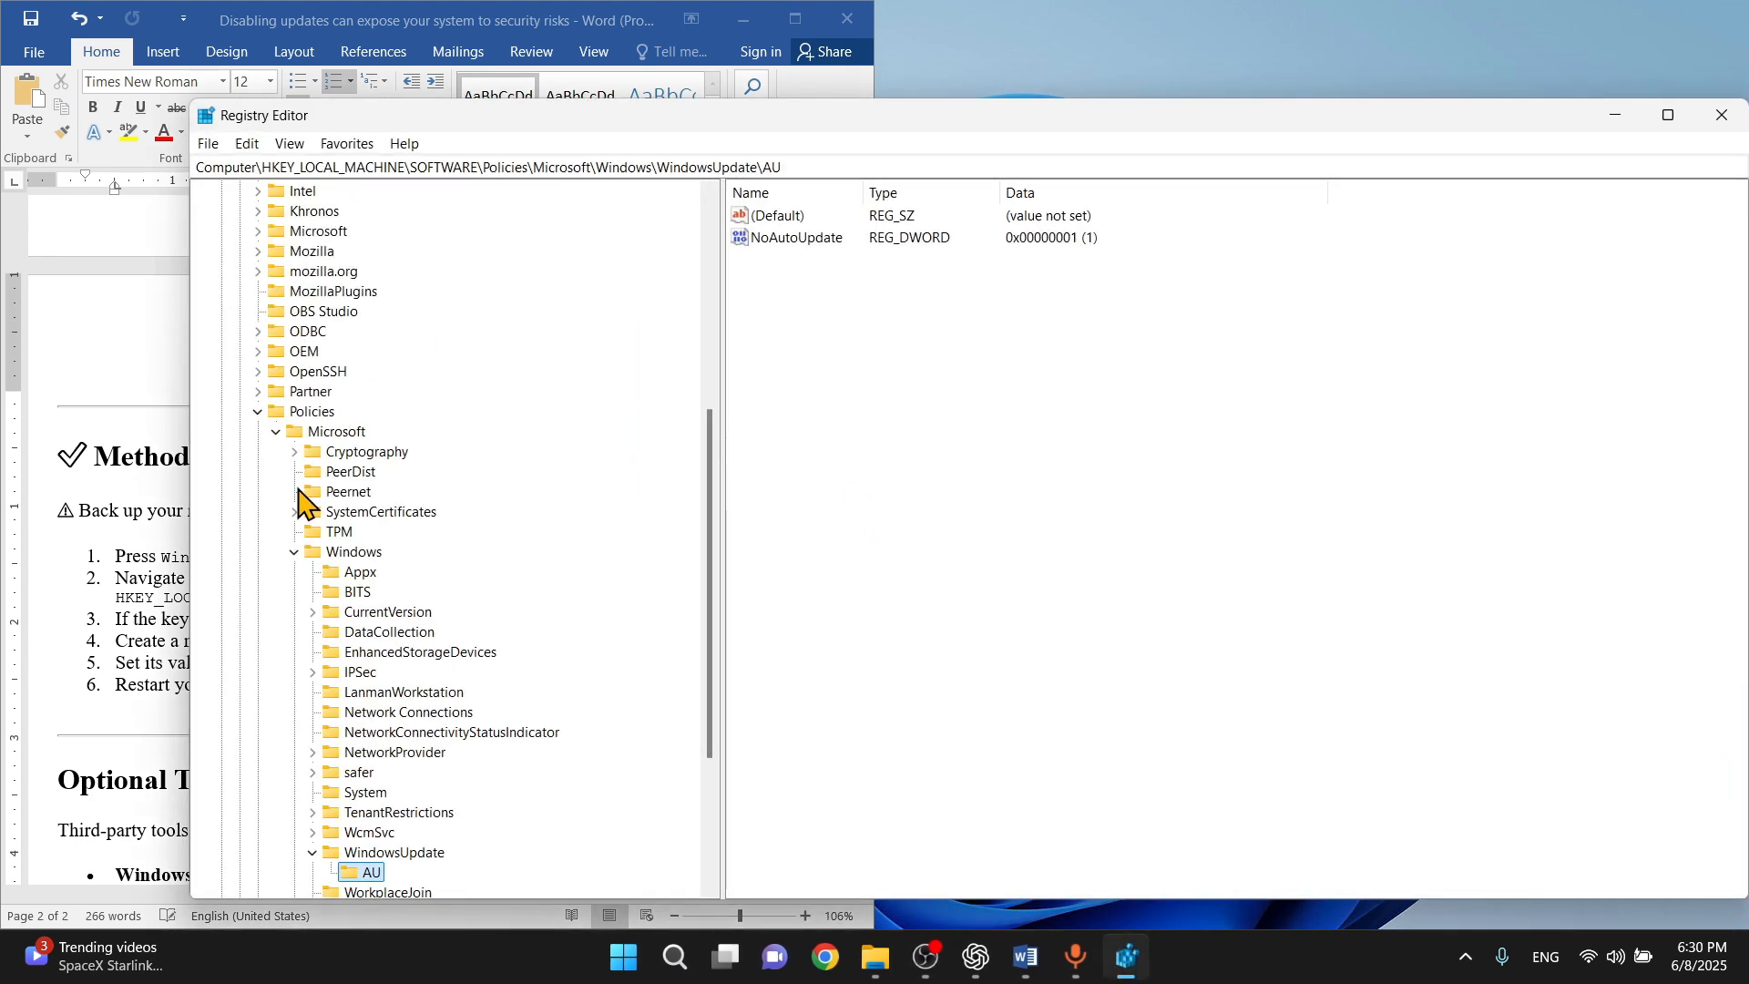
# - Collapse the registry tree back to the HKEY_LOCAL_MACHINE root and move the Registry Editor window off the document's instructions
pyautogui.click(293, 552)
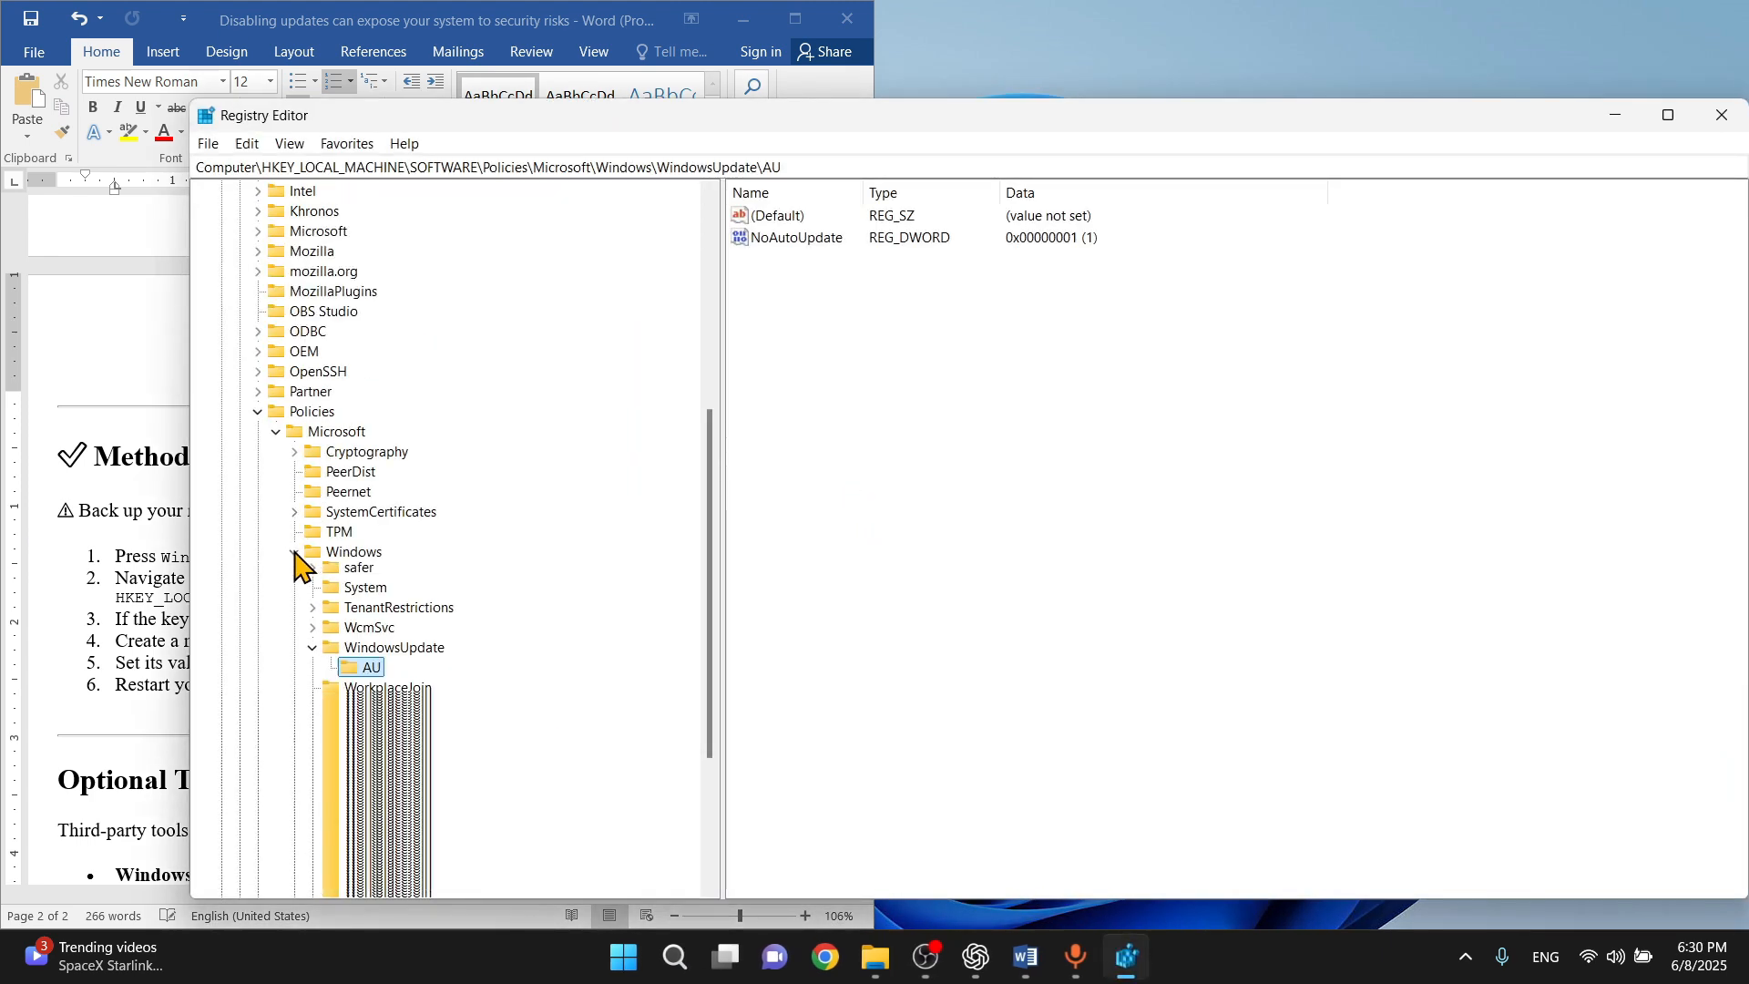
pyautogui.click(276, 554)
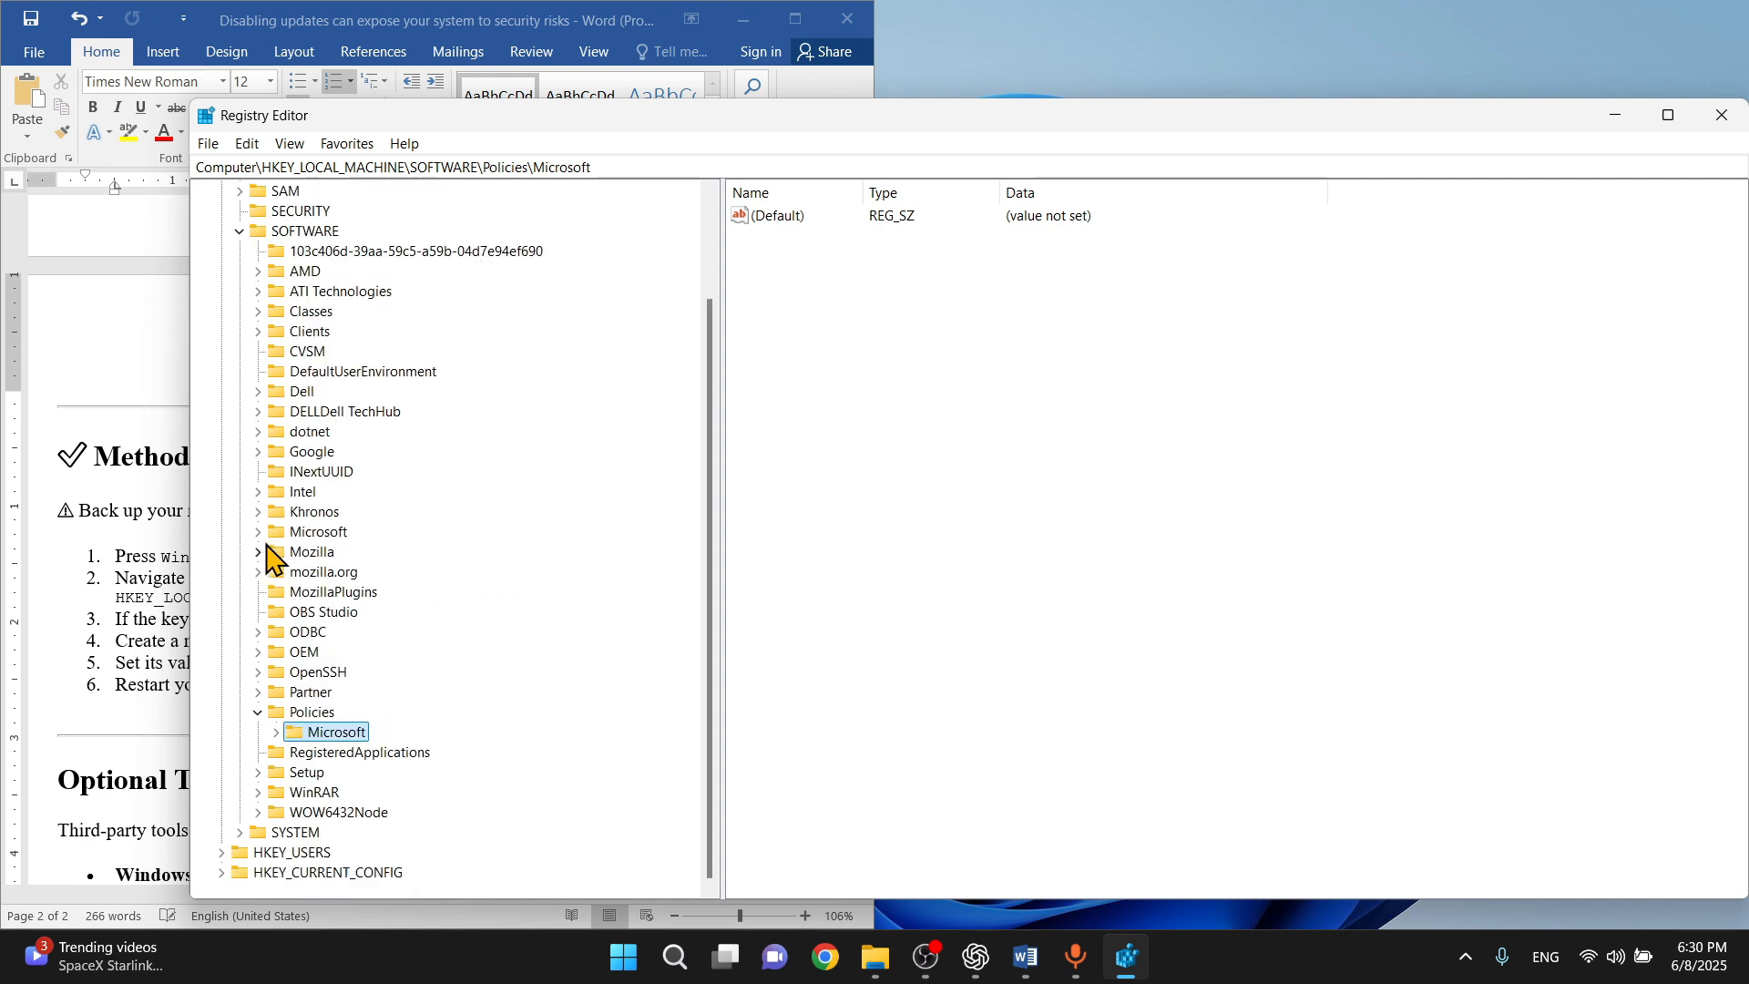
pyautogui.click(258, 711)
pyautogui.scroll(2, 260, 365)
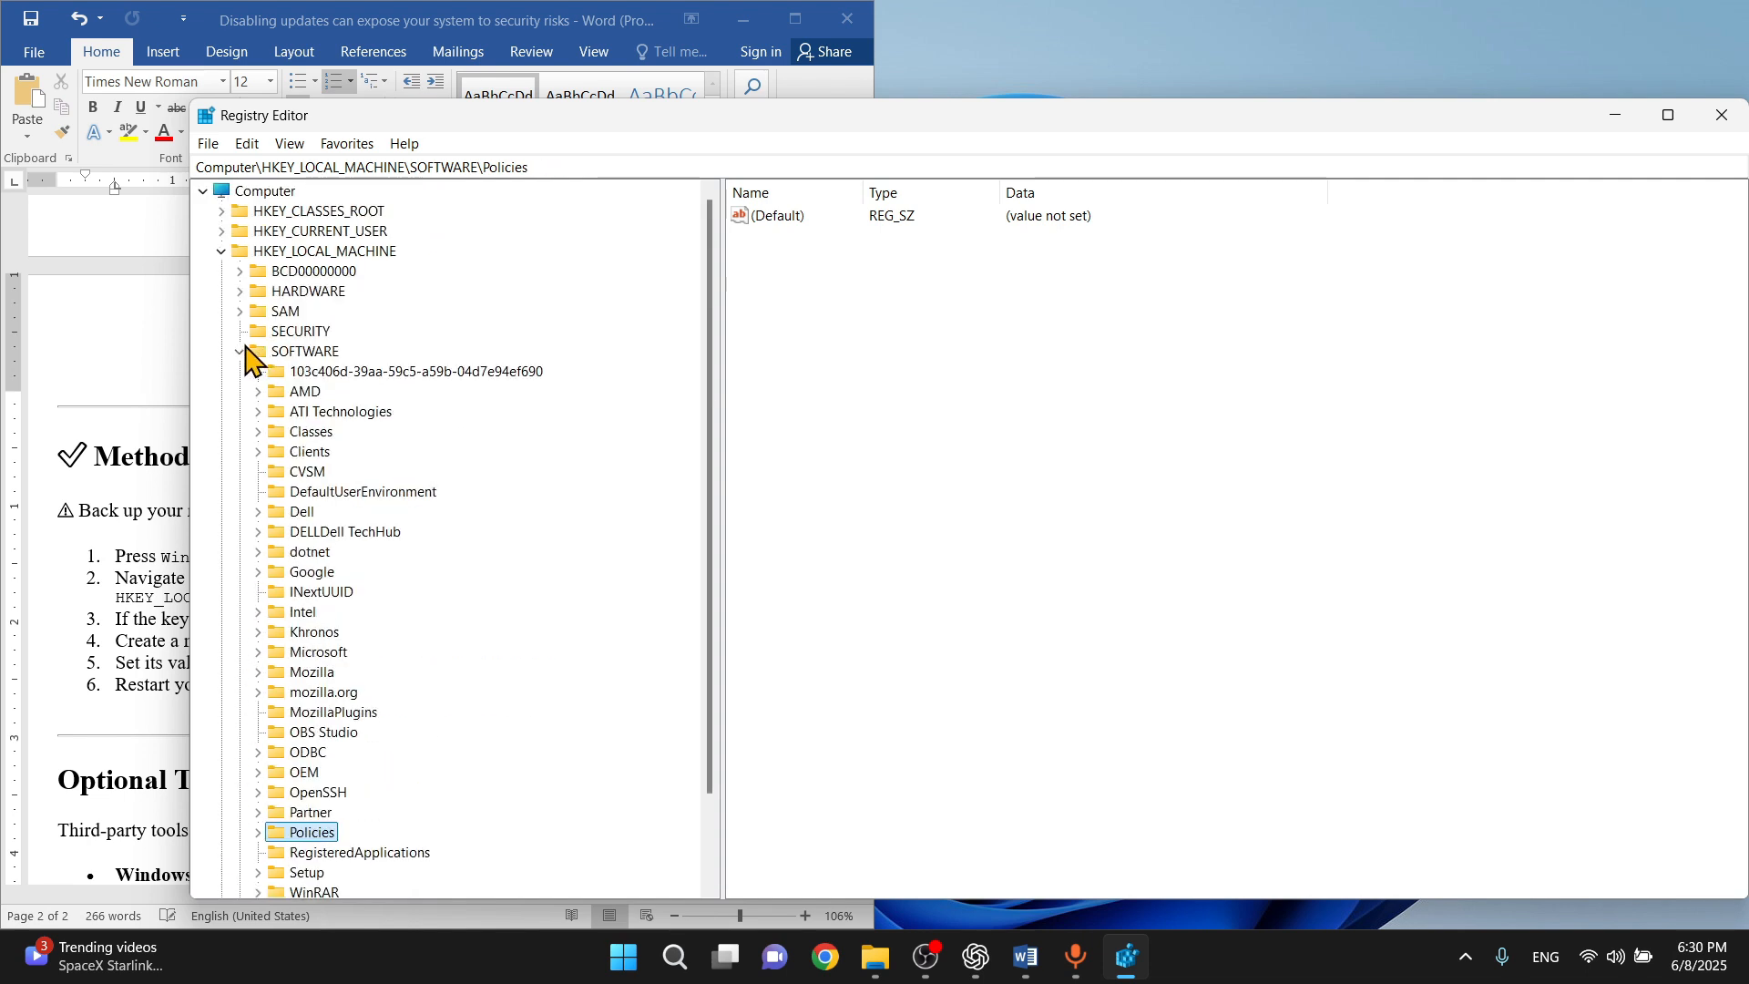
pyautogui.click(241, 351)
pyautogui.click(222, 251)
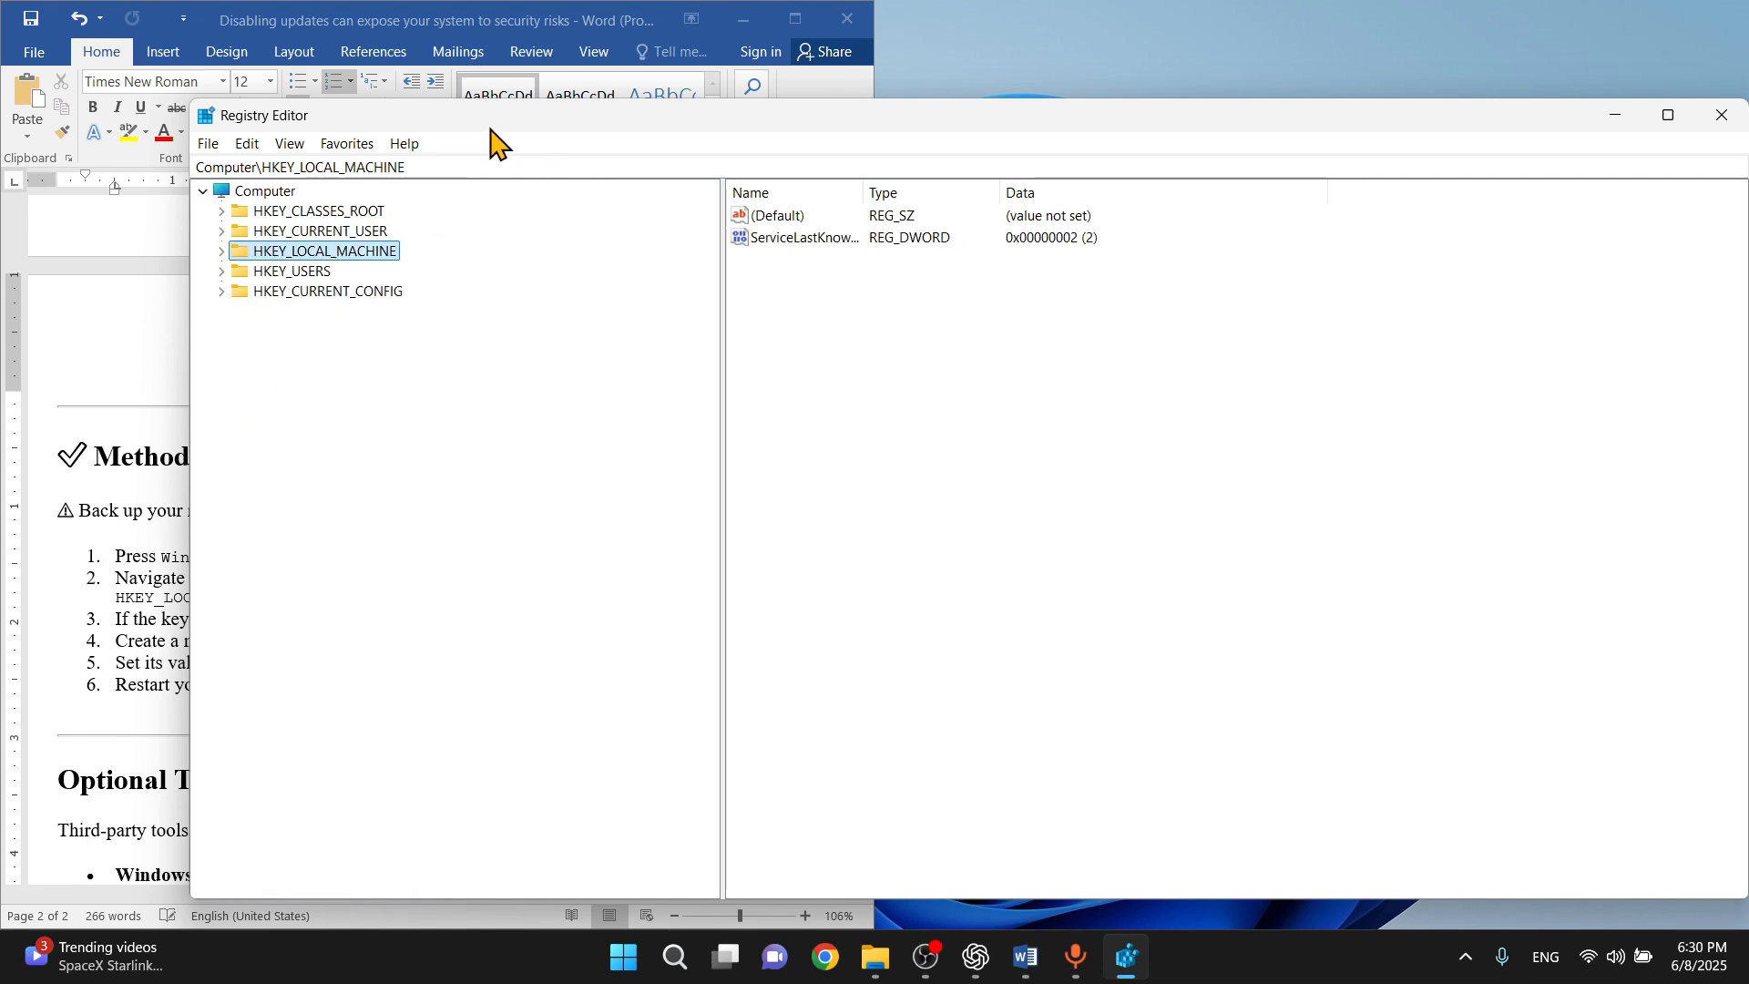
pyautogui.moveTo(490, 130); pyautogui.dragTo(1009, 225)
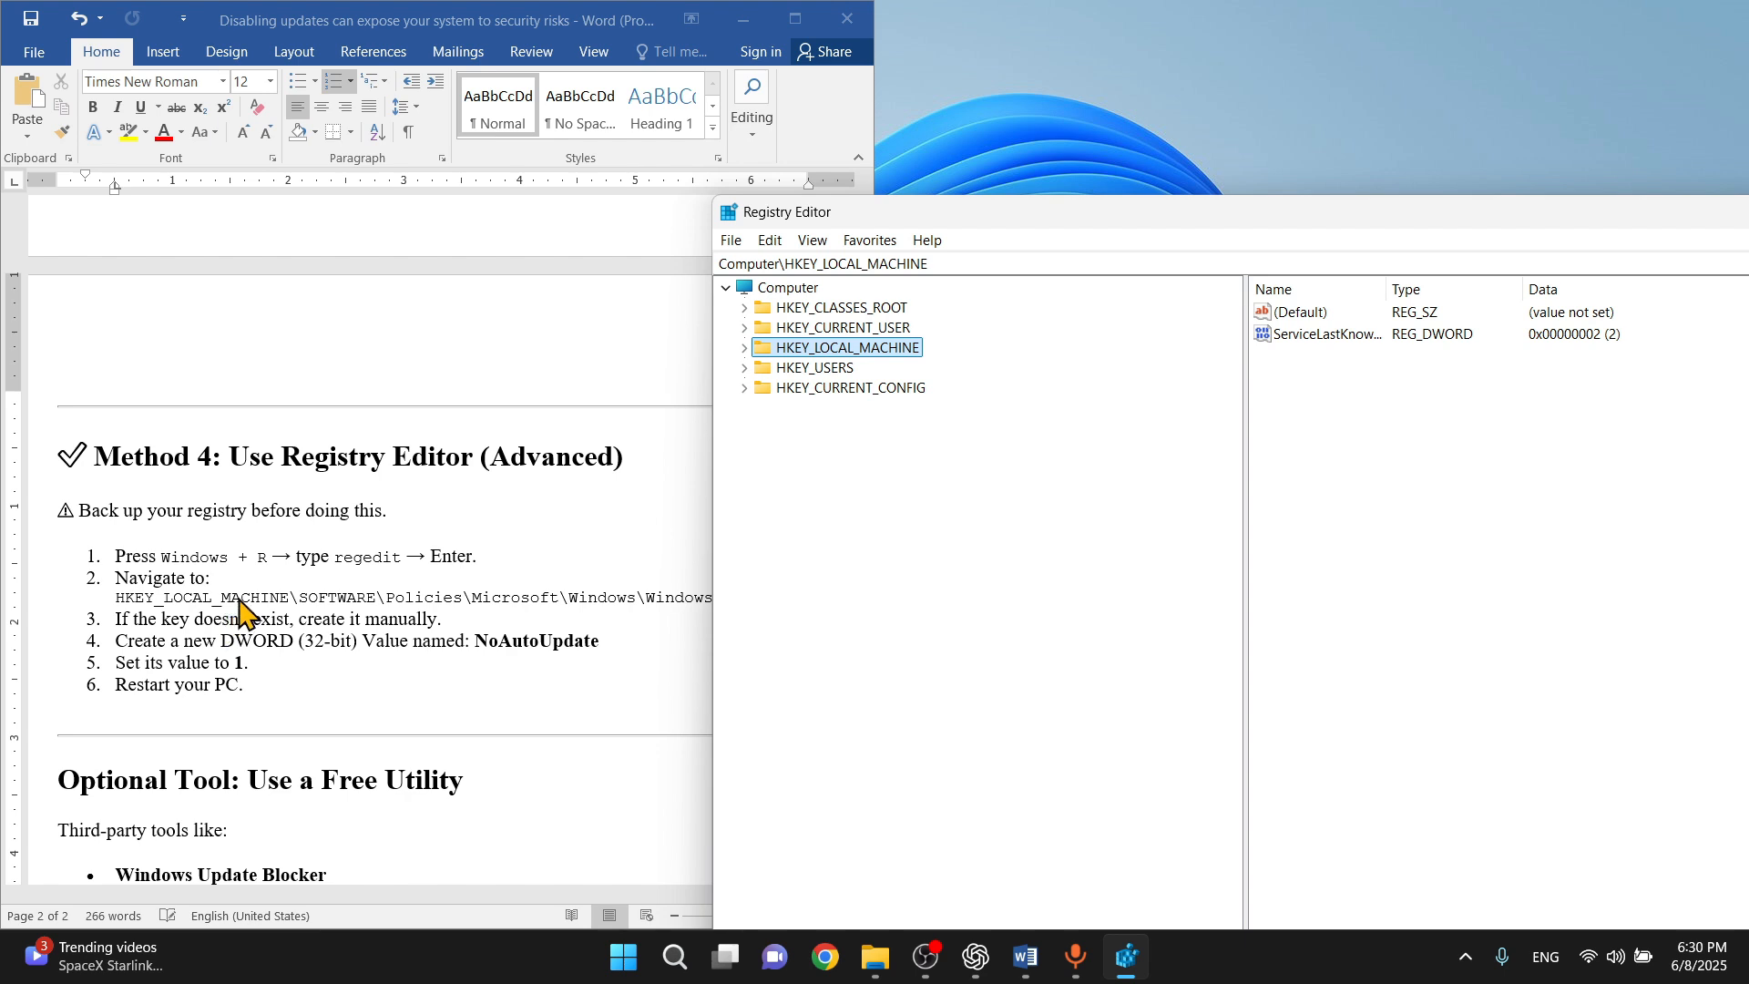
# - Expand the registry path HKEY_LOCAL_MACHINE\SOFTWARE\Policies\Microsoft
pyautogui.doubleClick(759, 354)
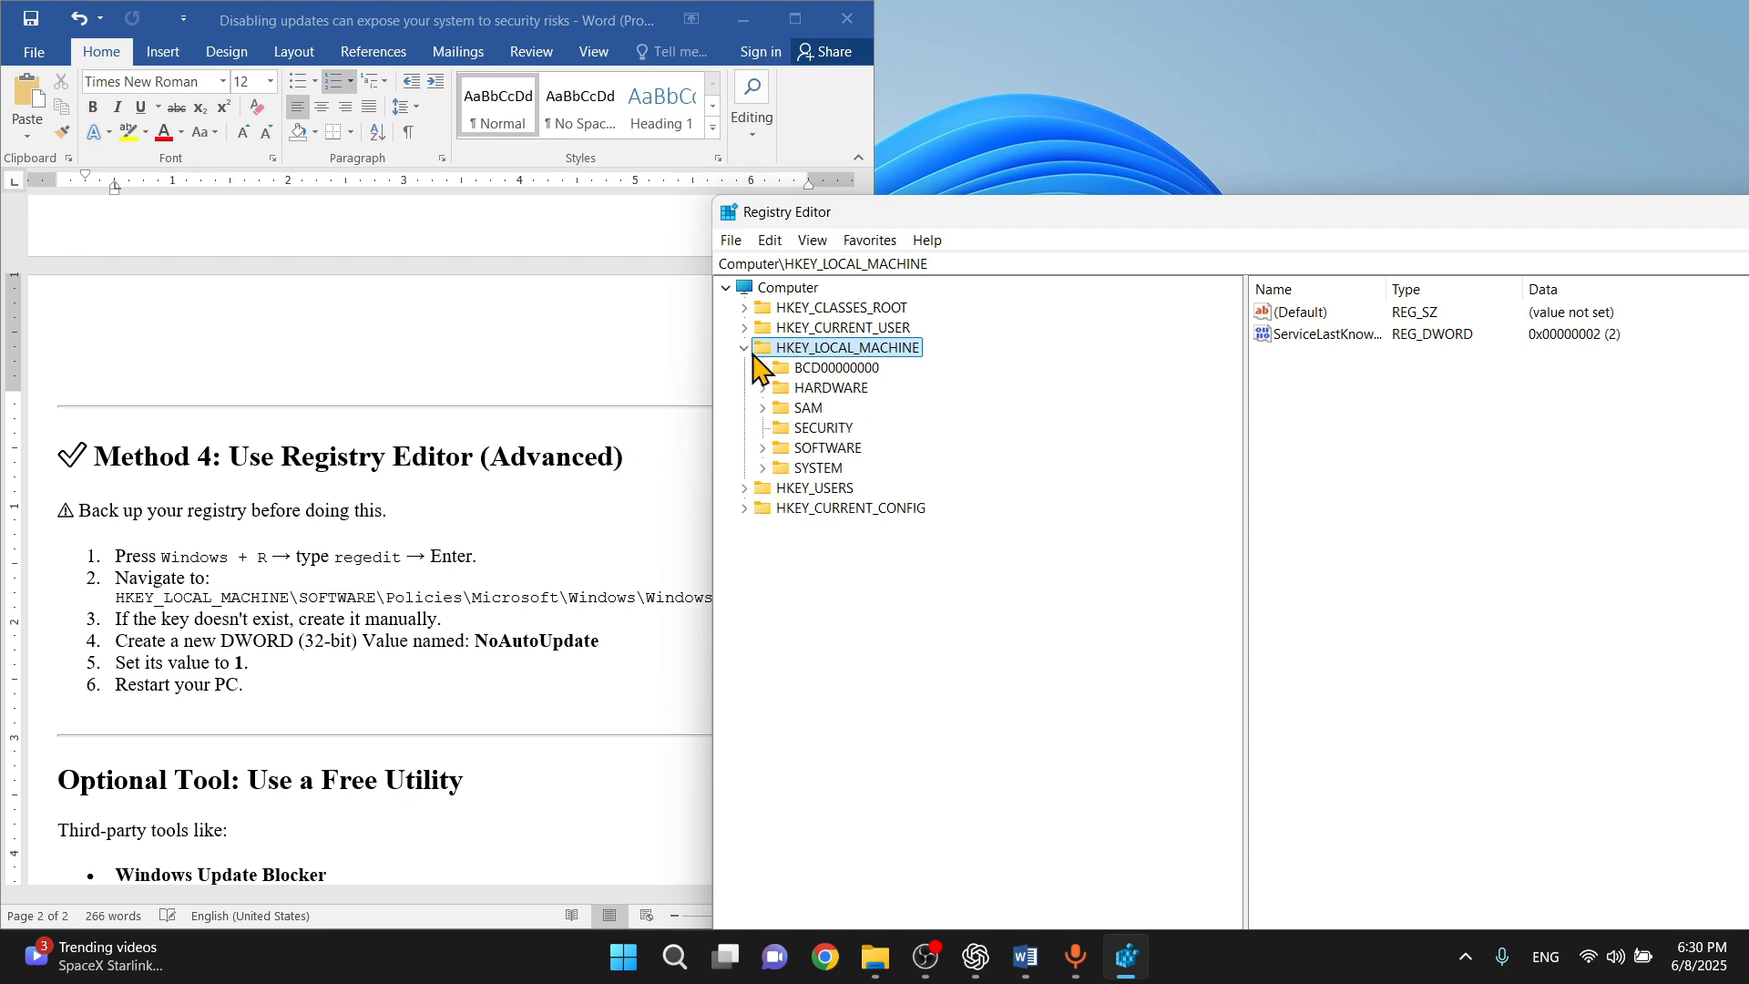
pyautogui.click(763, 448)
pyautogui.scroll(-1, 818, 550)
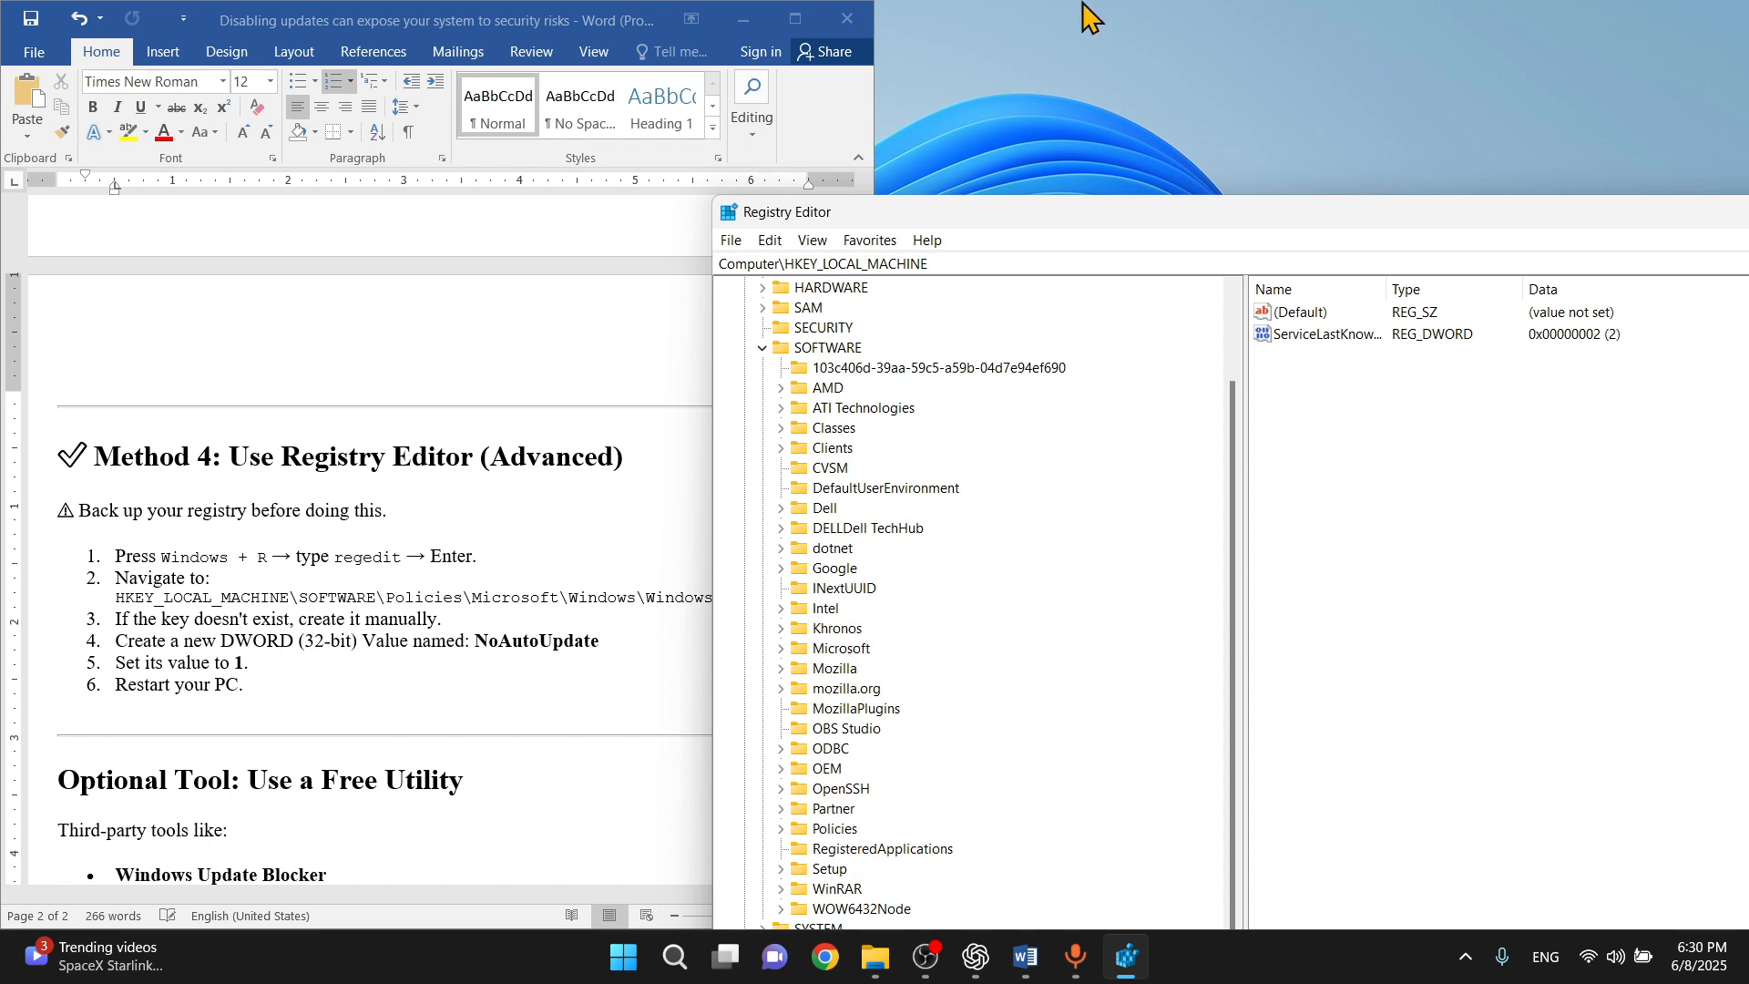
pyautogui.click(831, 849)
pyautogui.click(817, 831)
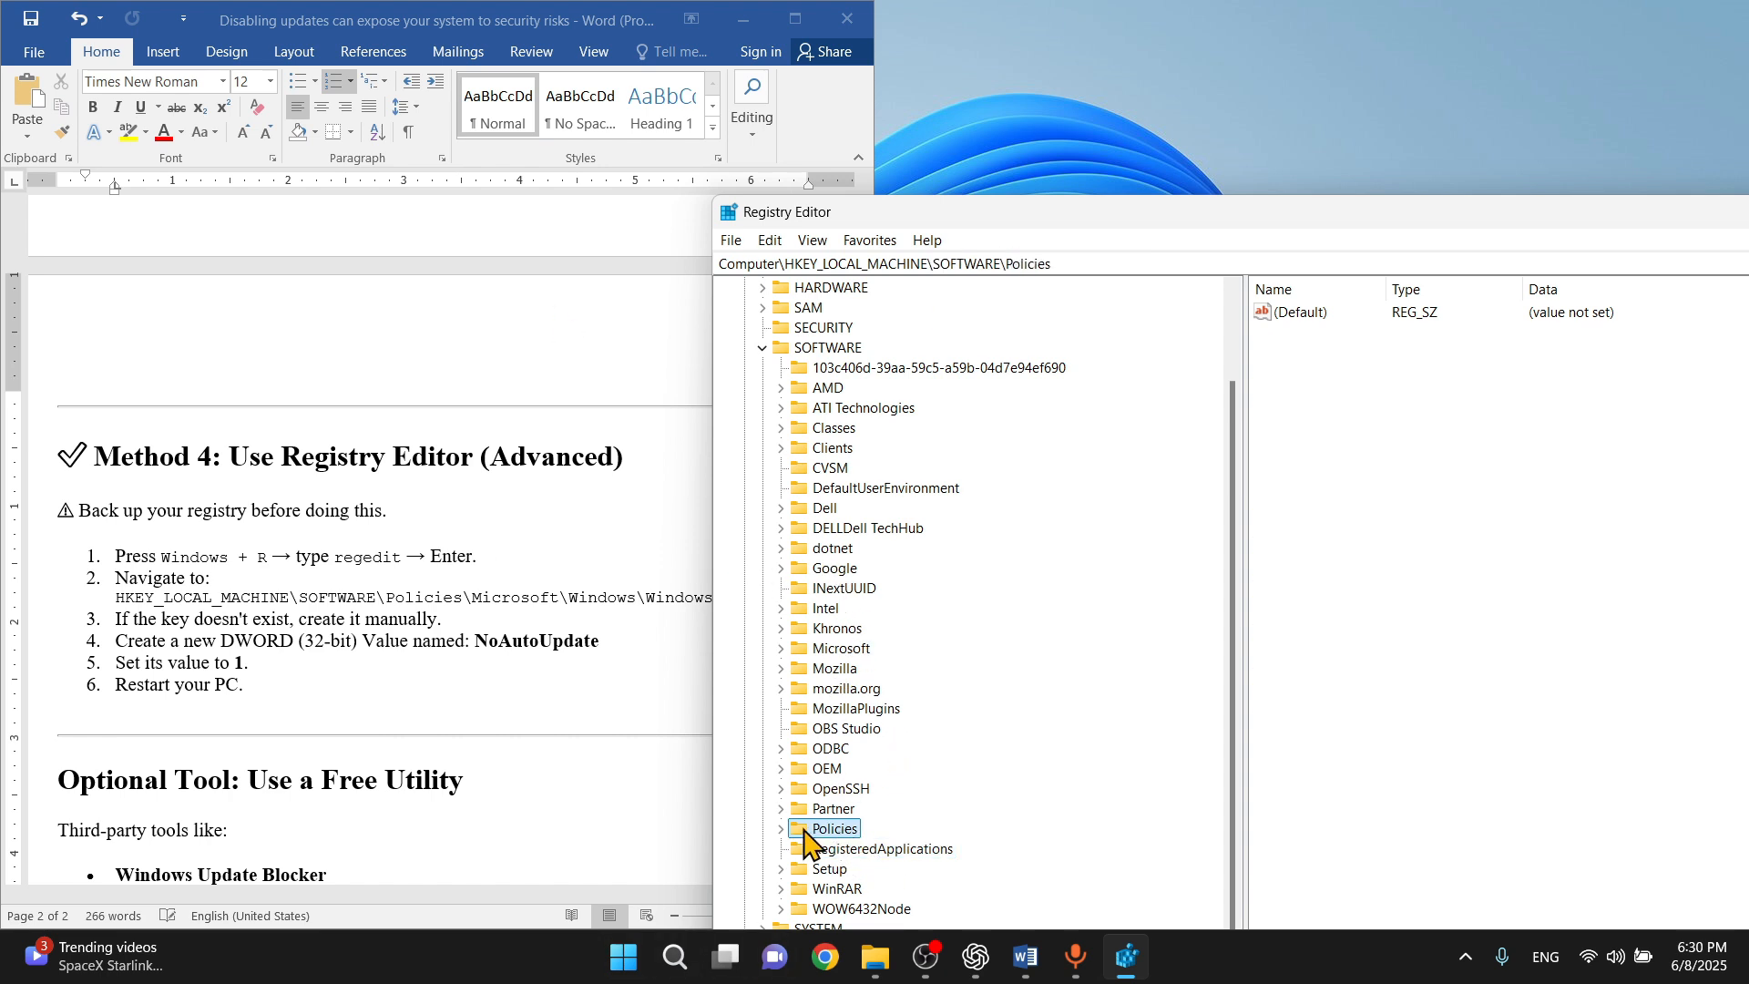
pyautogui.doubleClick(792, 834)
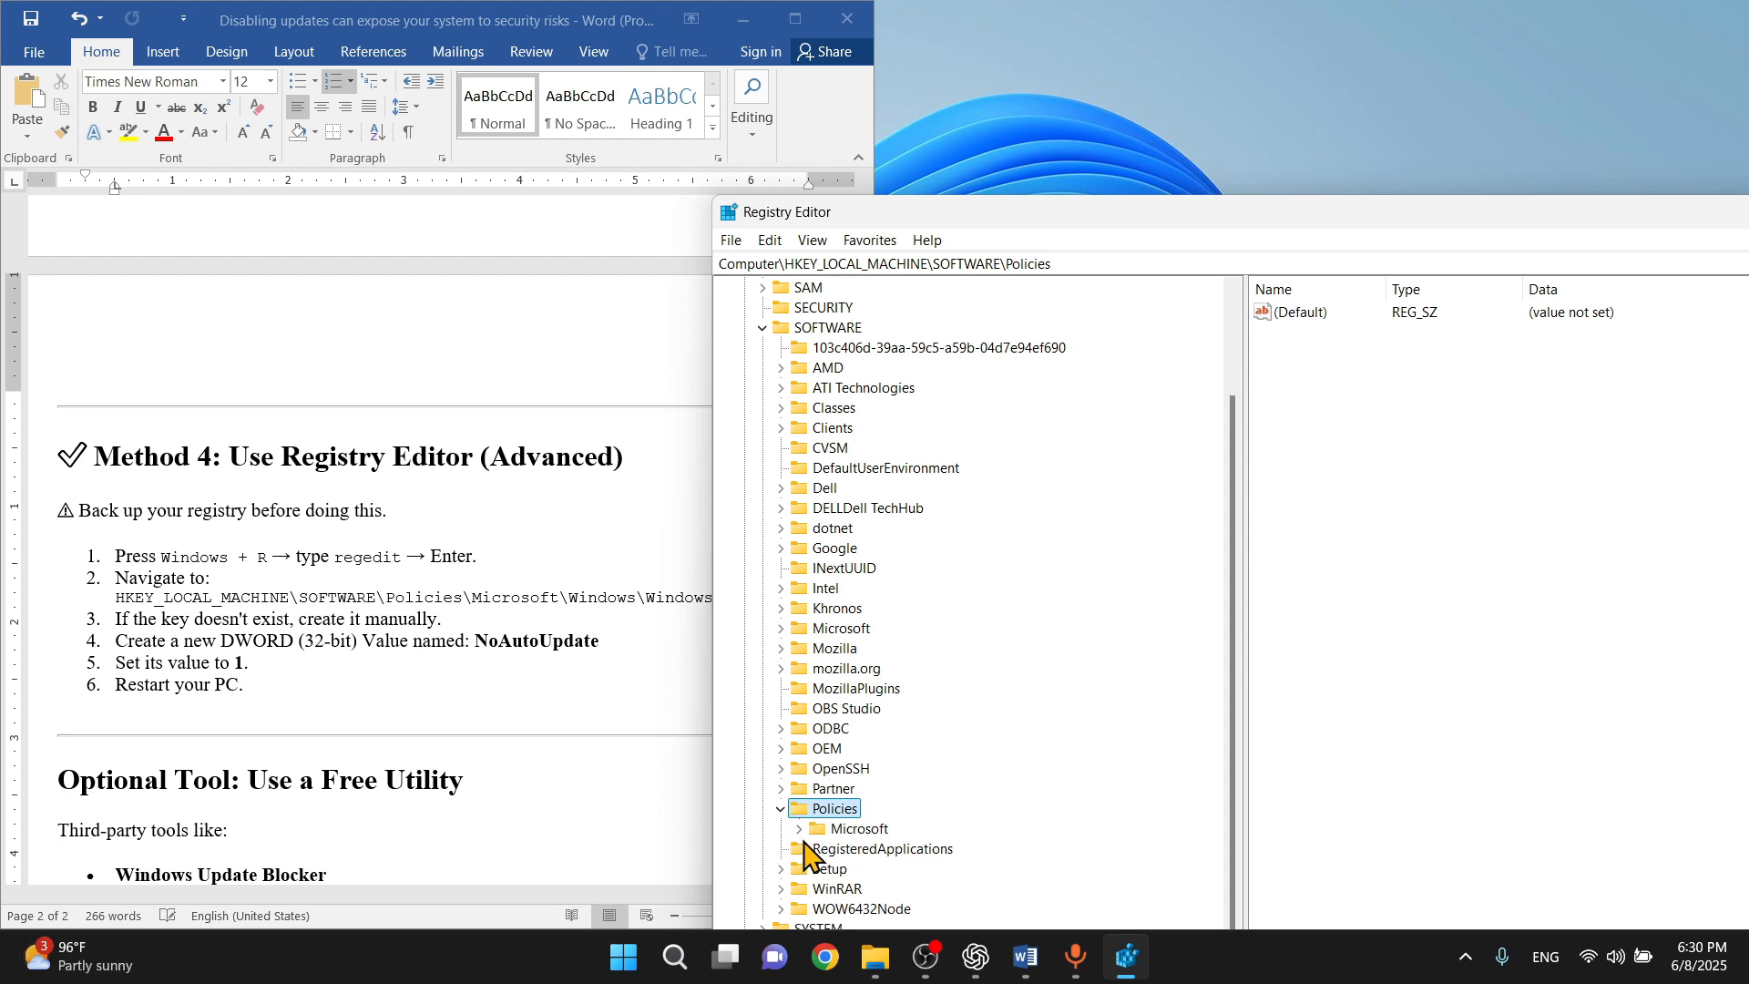
pyautogui.click(800, 829)
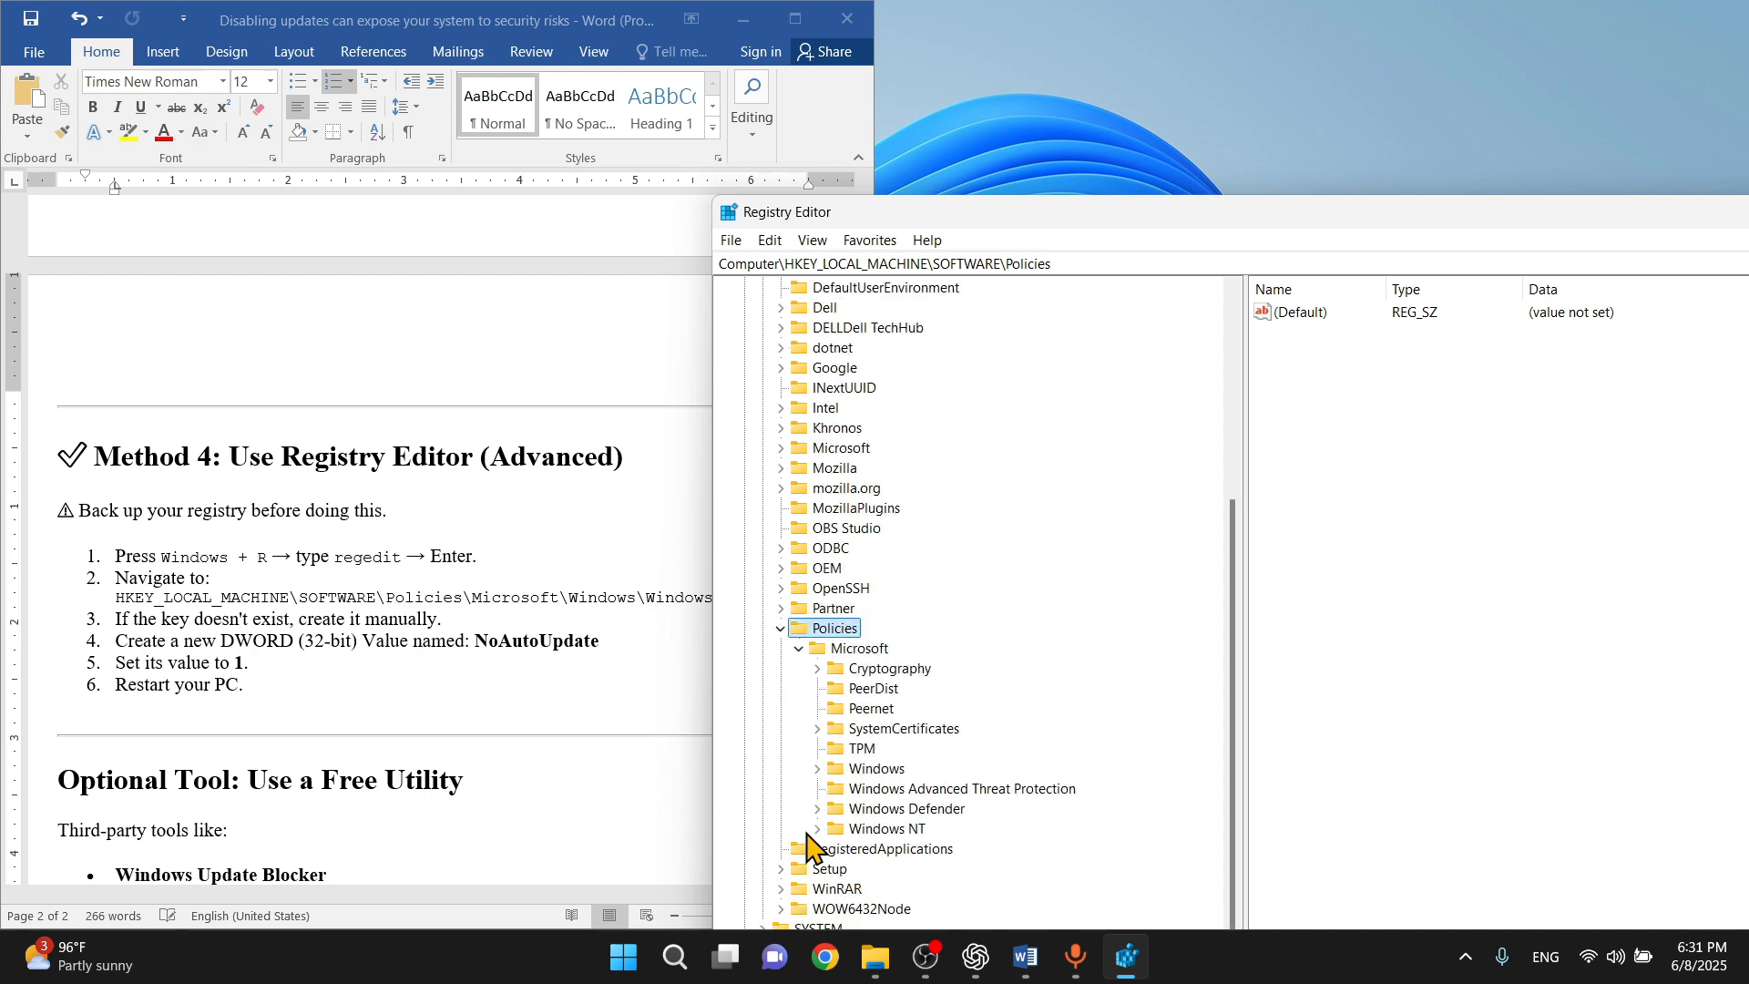
# - Move the Registry Editor window clear of the document's full key path and expand the Windows key under Policies\Microsoft
pyautogui.moveTo(984, 226); pyautogui.dragTo(1077, 162)
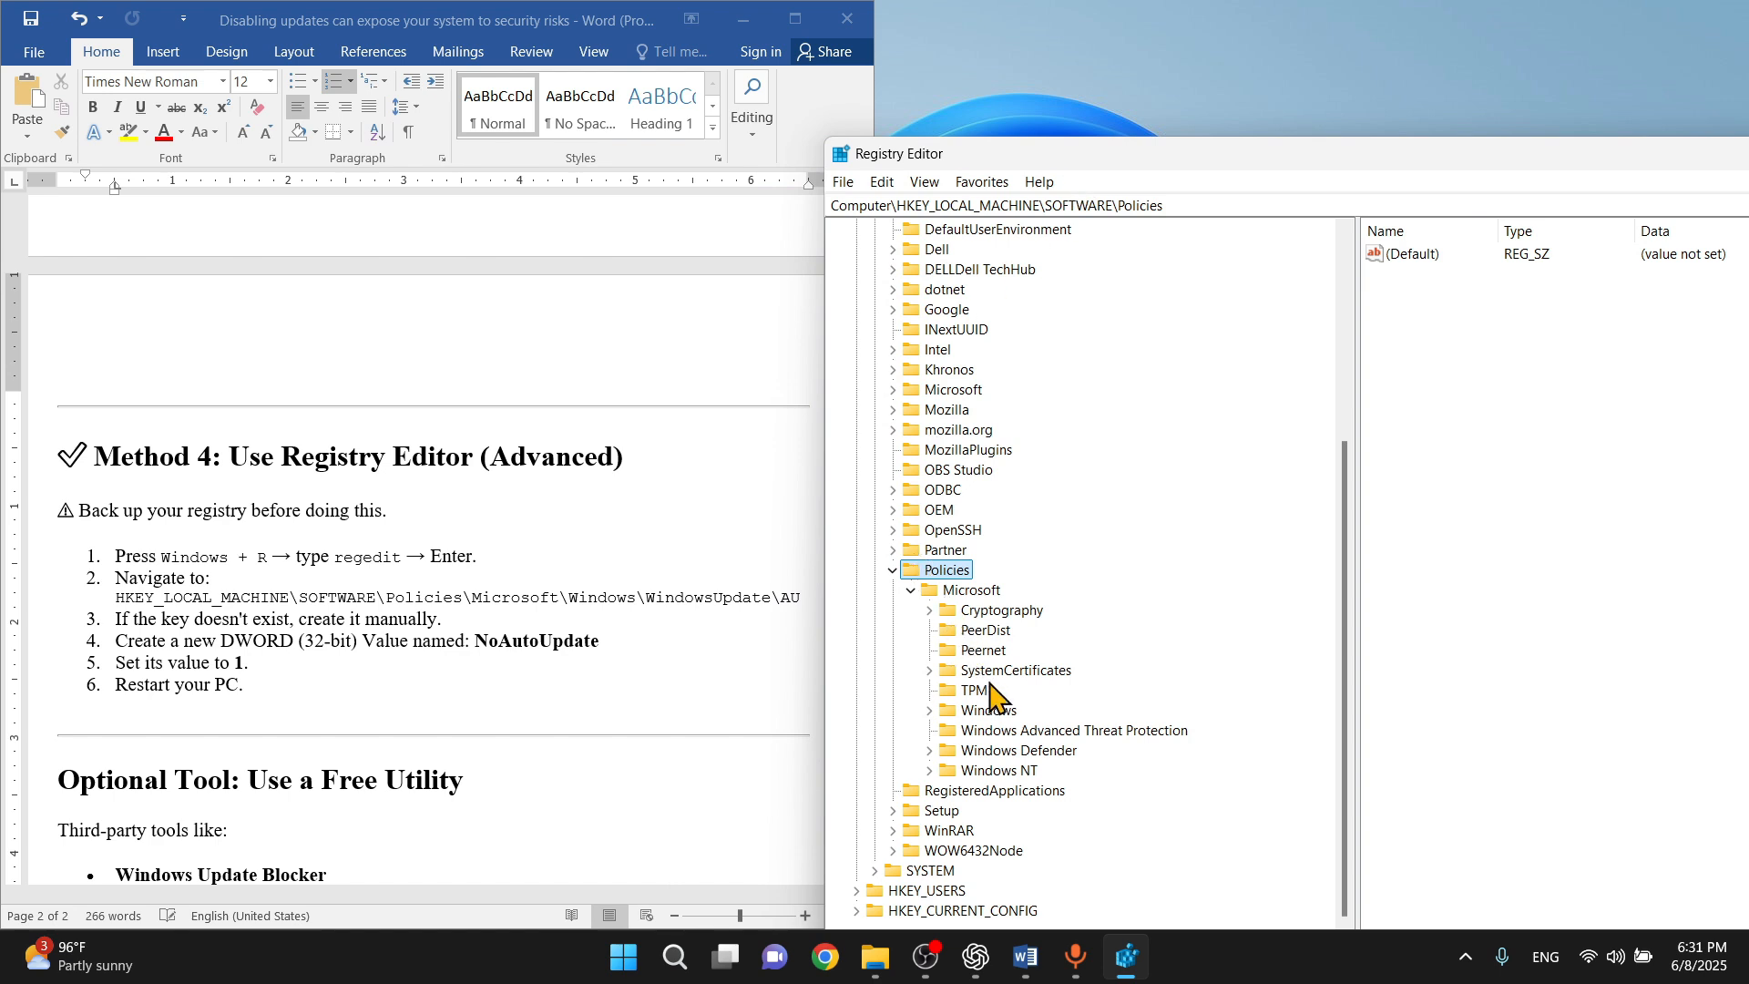
pyautogui.click(945, 715)
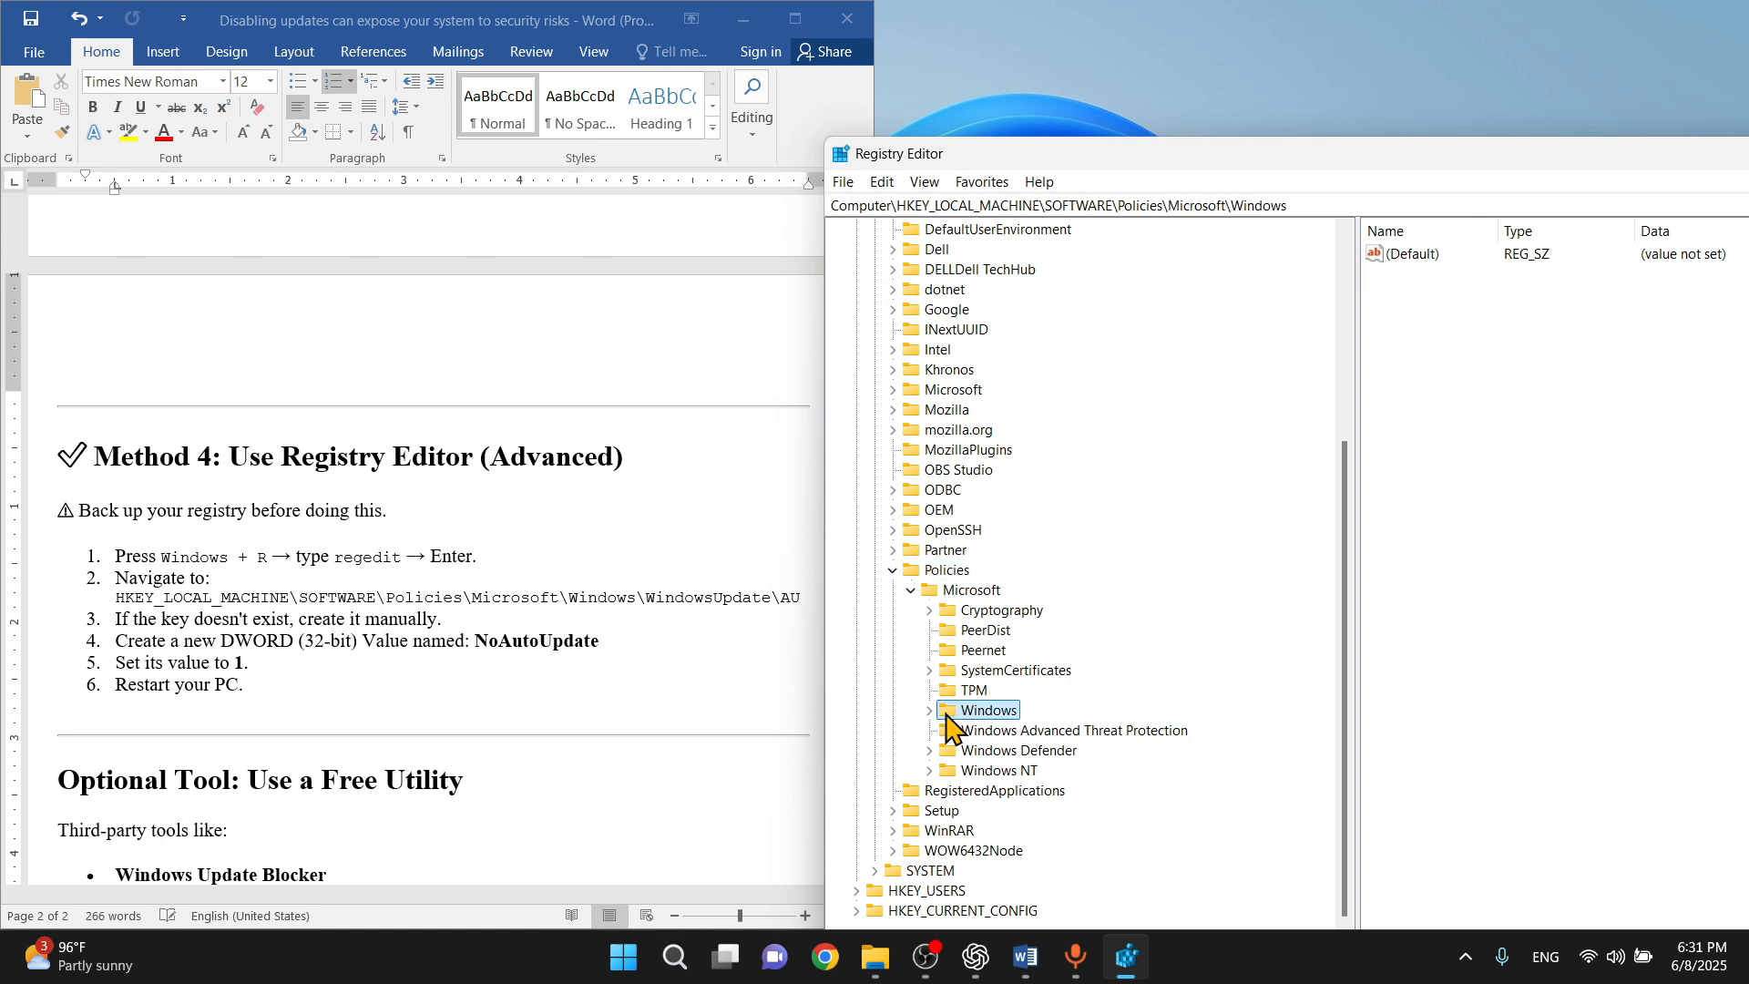
pyautogui.click(931, 712)
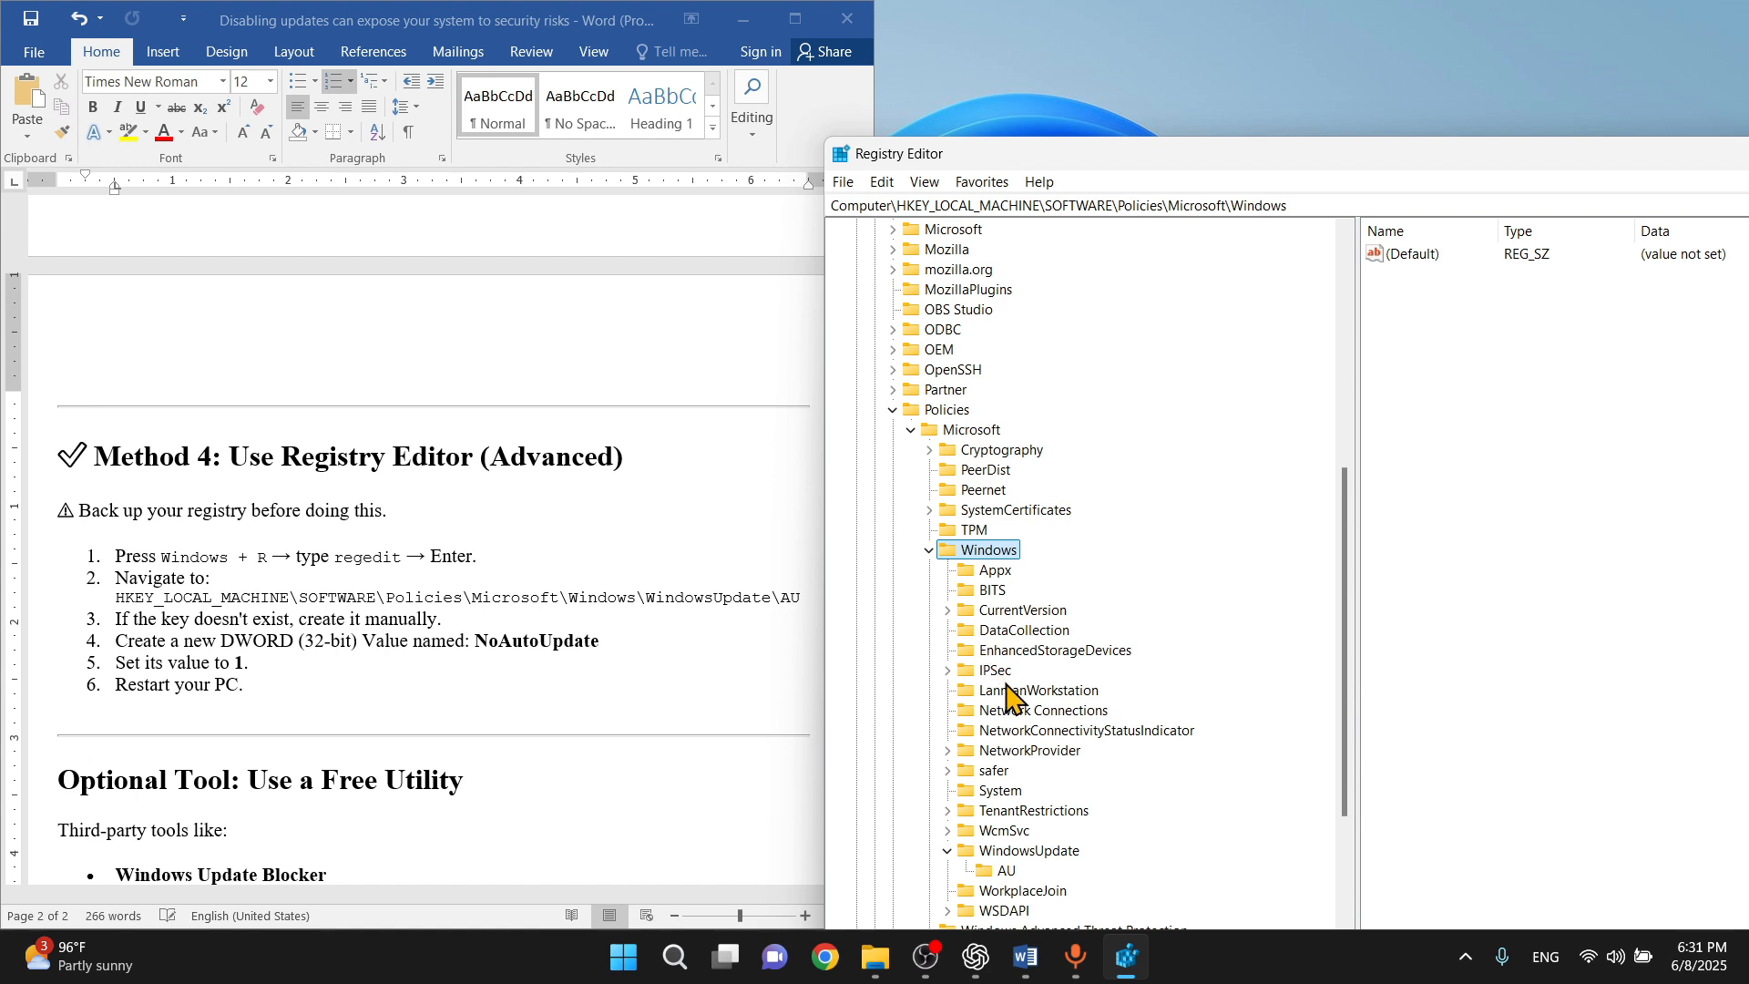
pyautogui.scroll(-1, 1021, 858)
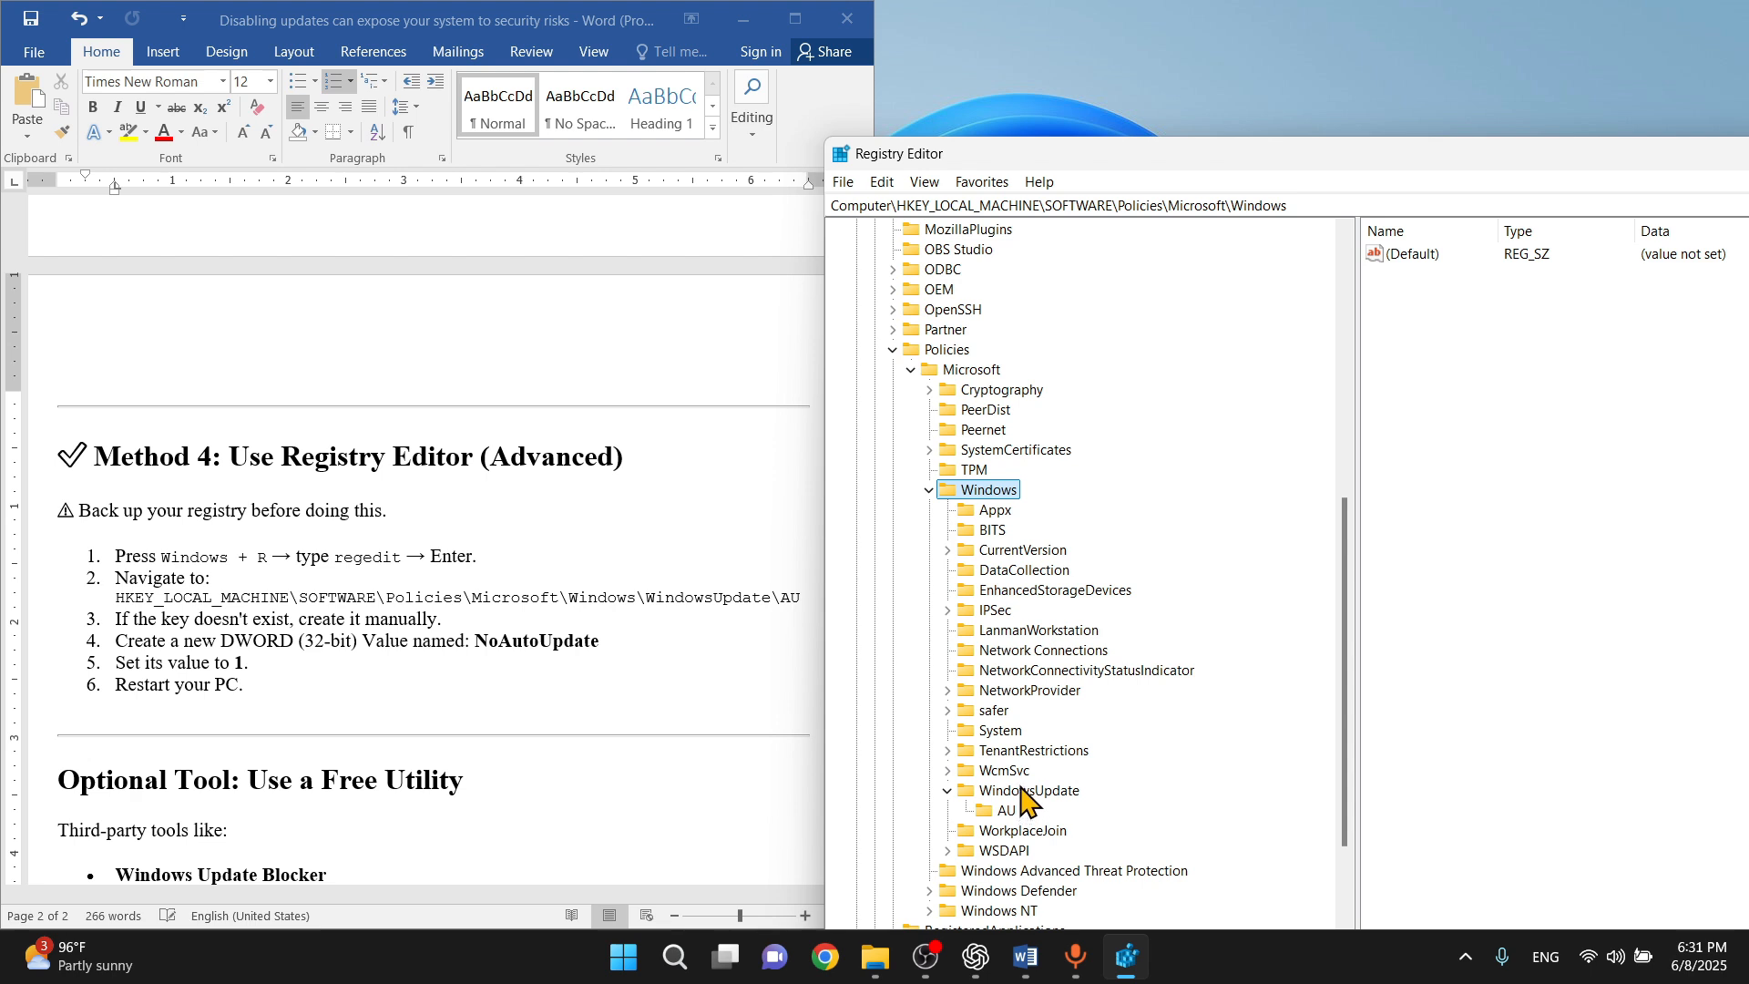
# - Open the AU key under Policies\Microsoft\Windows\WindowsUpdate in the registry tree
pyautogui.click(948, 790)
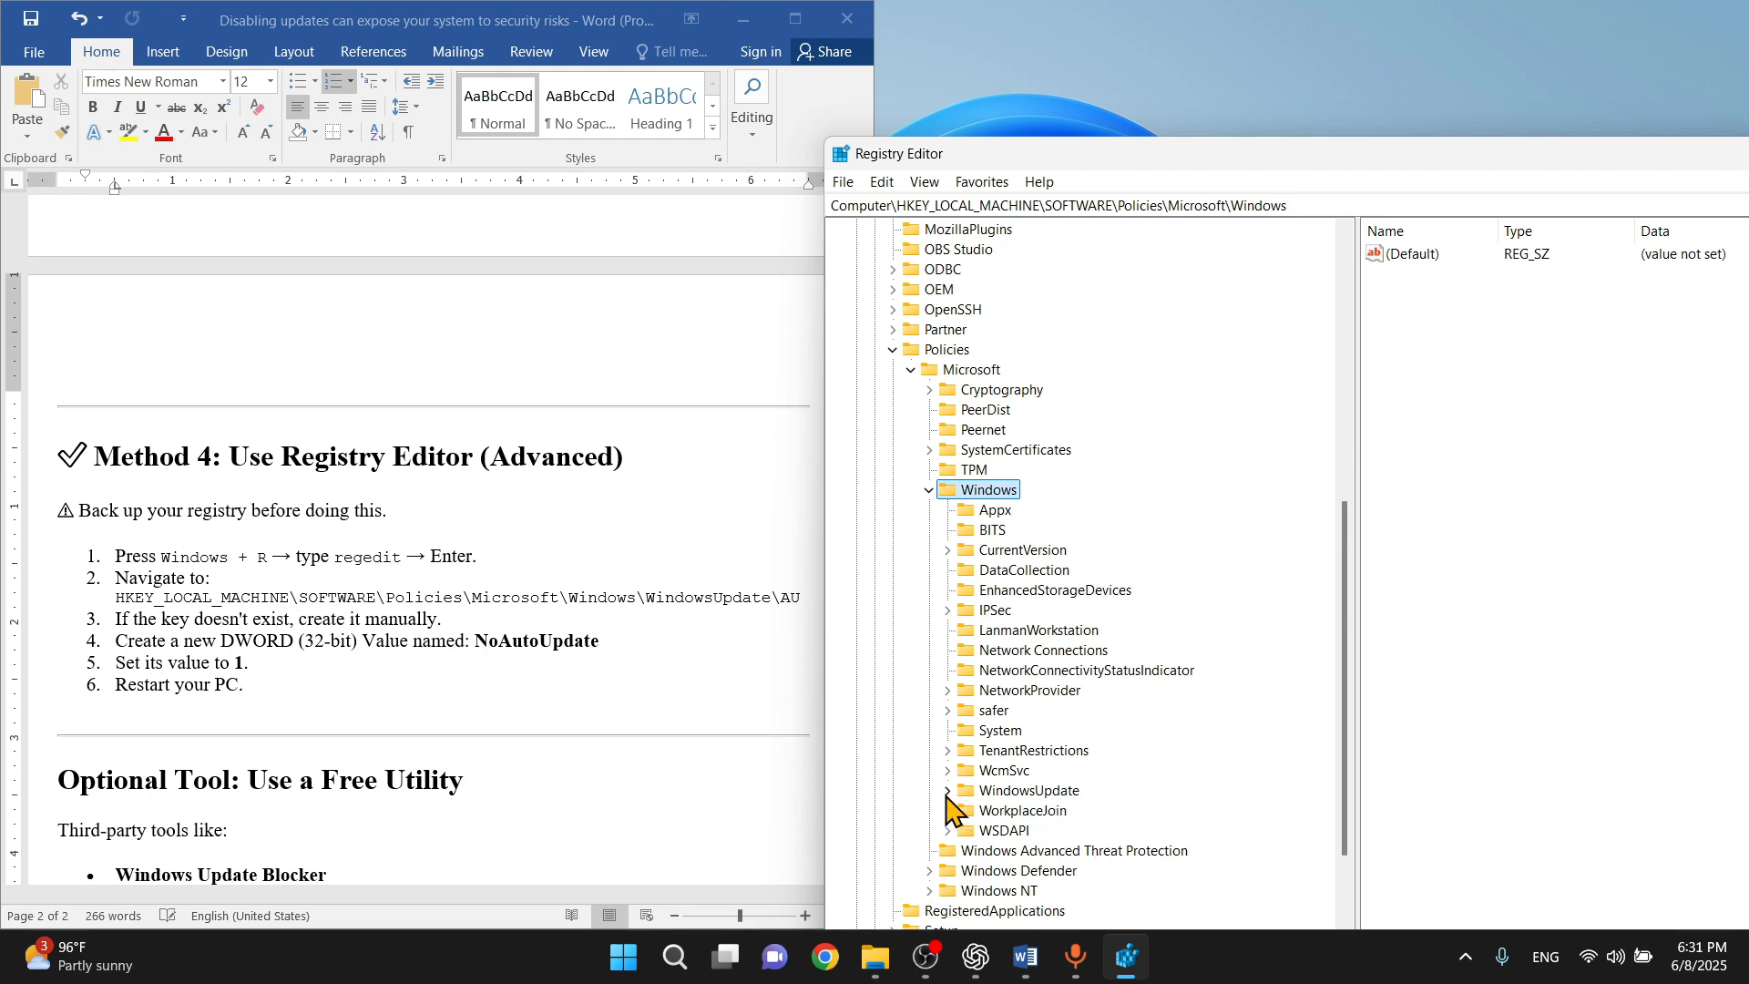
pyautogui.click(1027, 792)
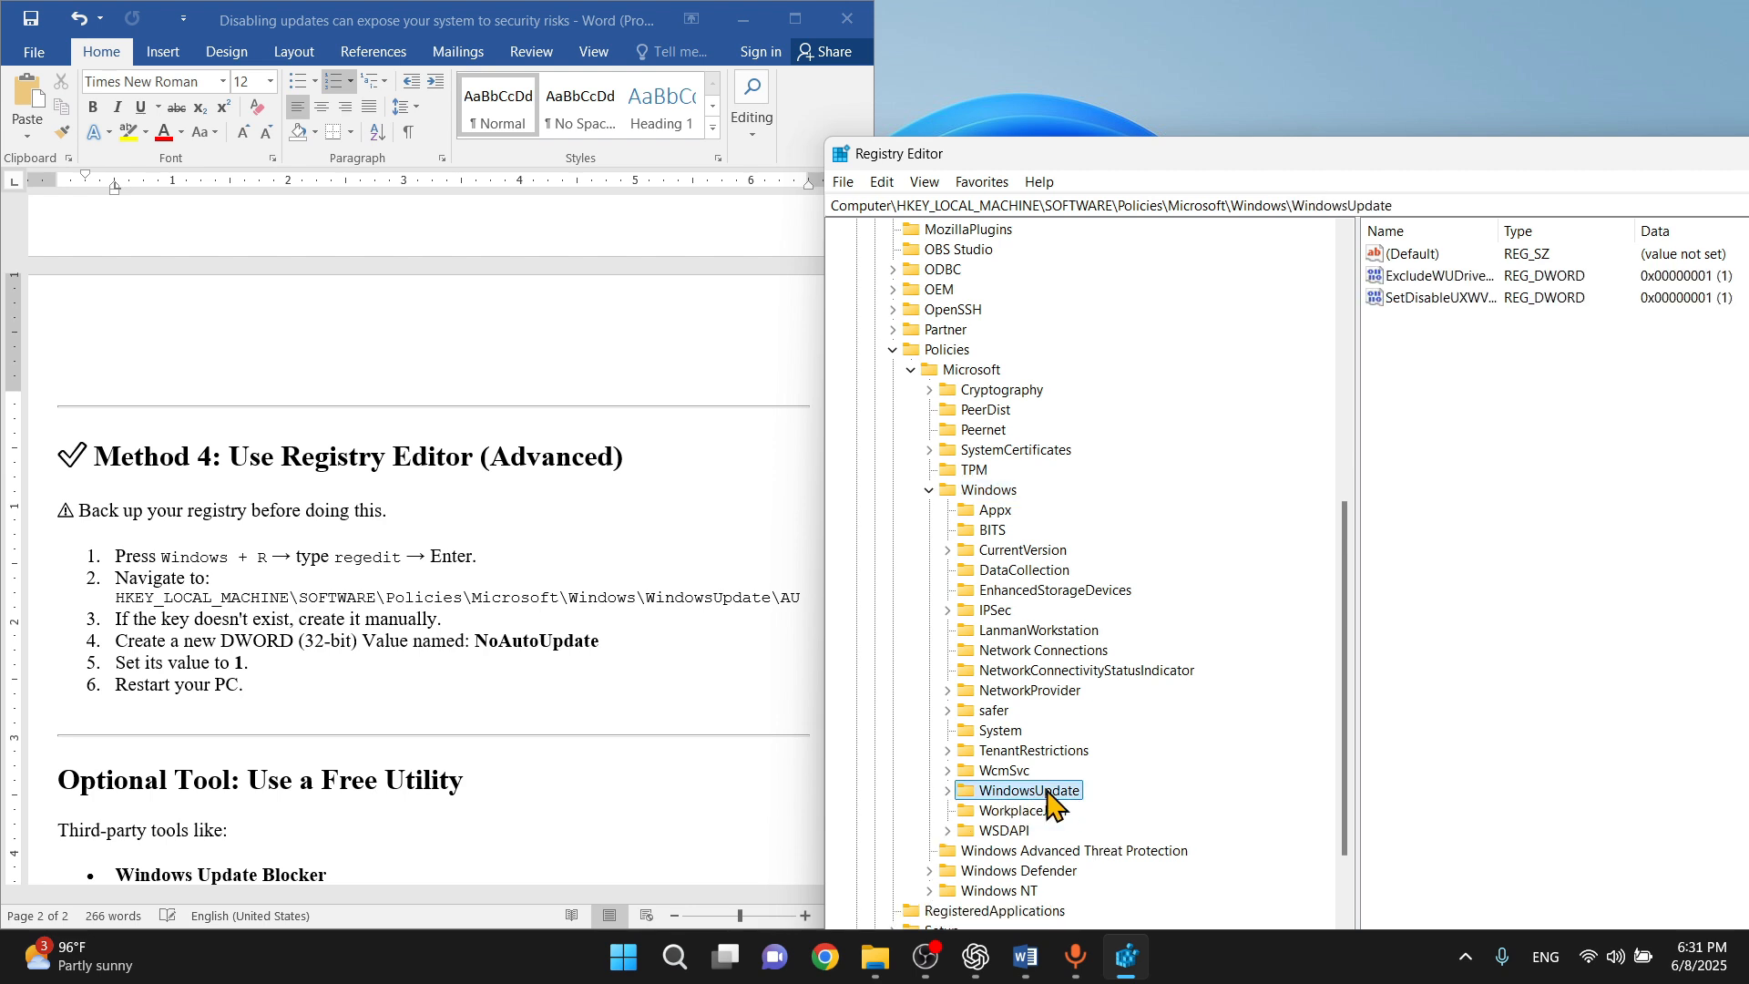
pyautogui.click(950, 791)
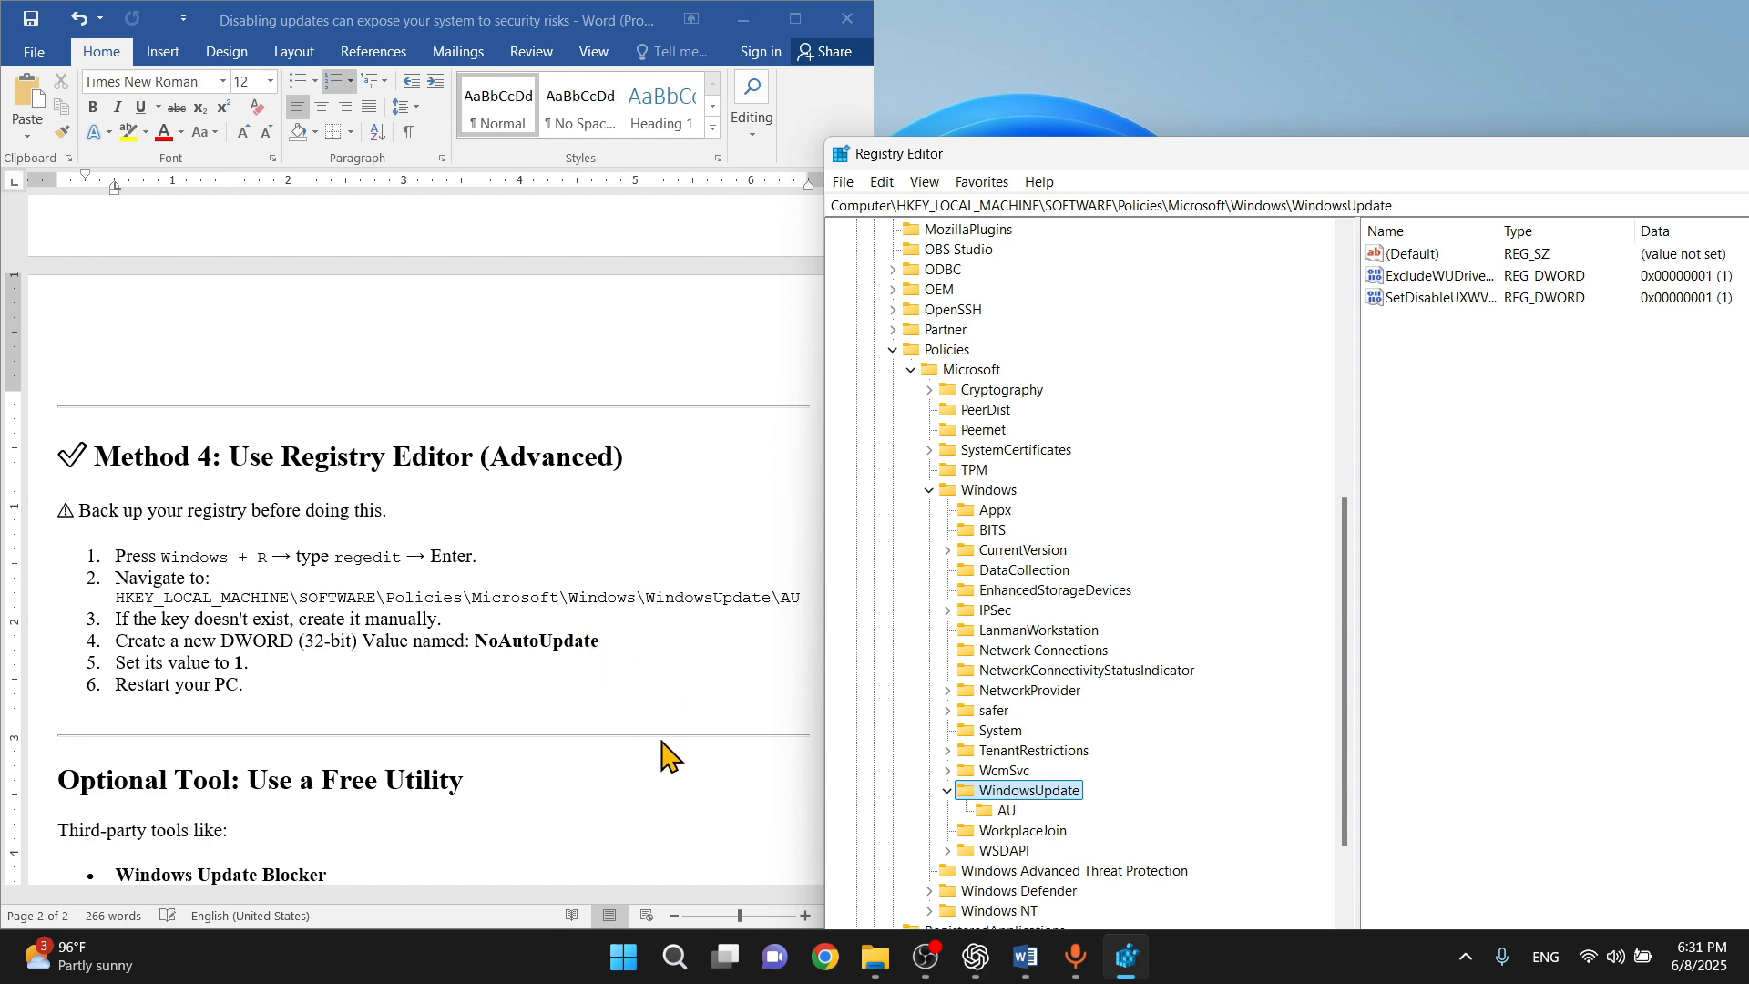
pyautogui.click(999, 811)
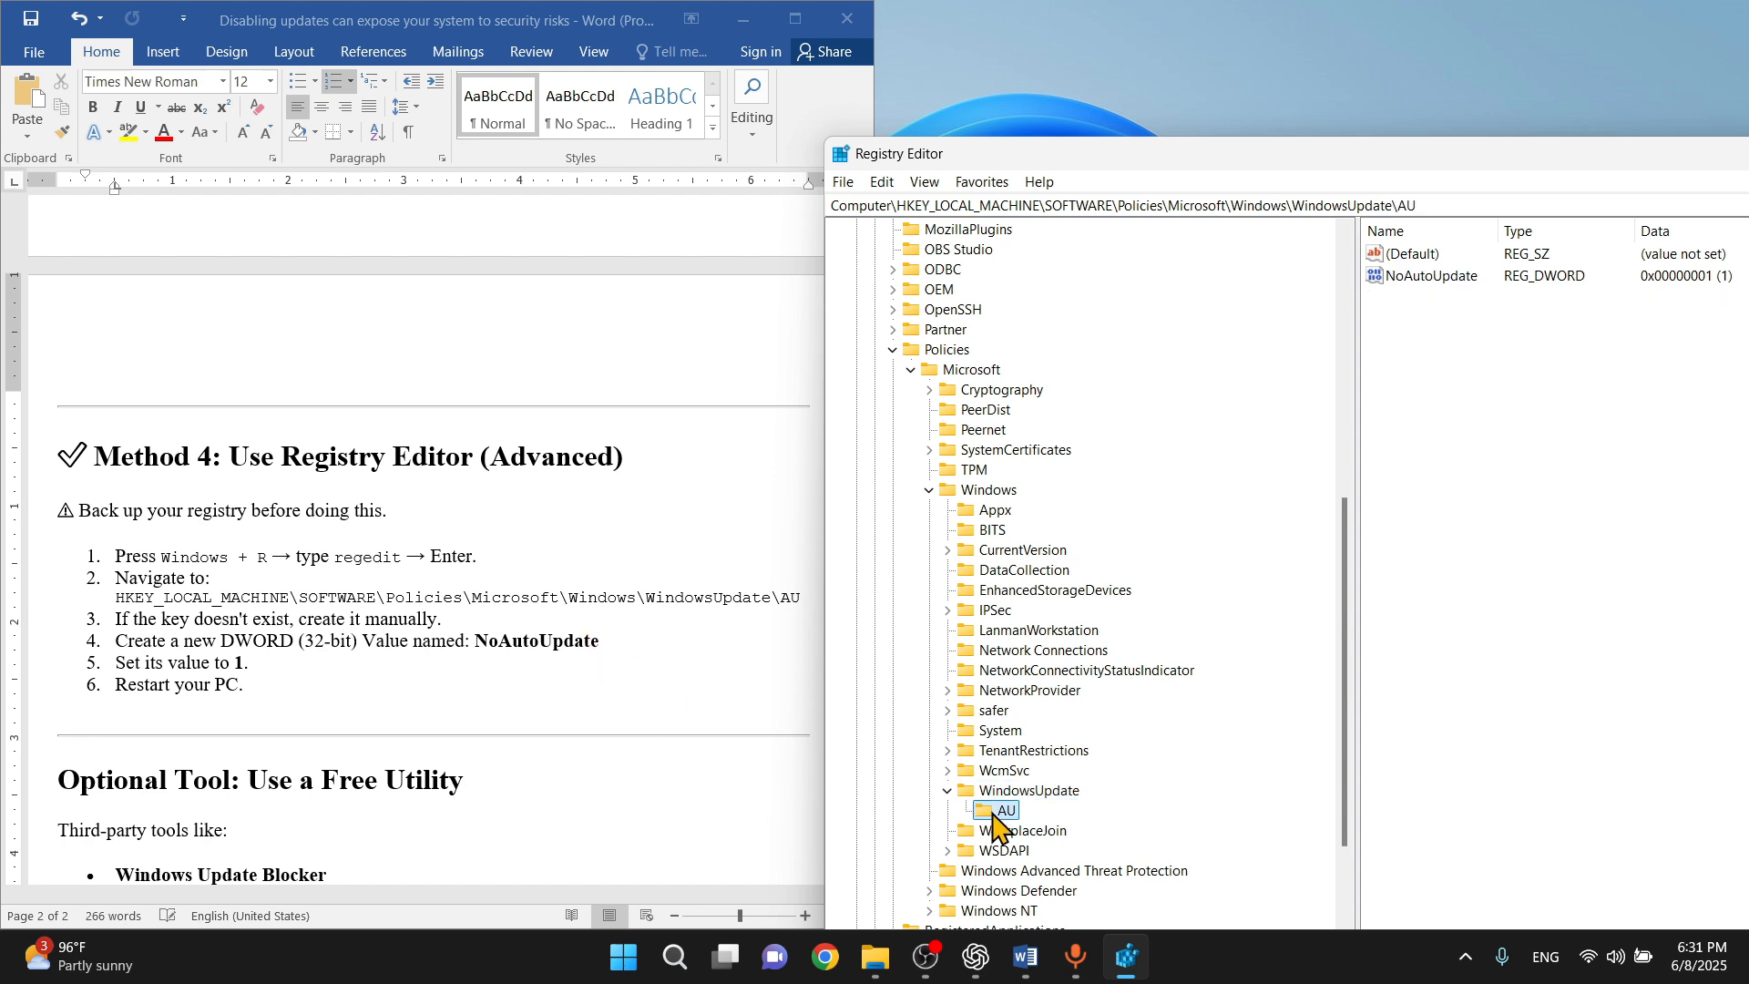
# - Move the Registry Editor window so its values are fully in view and delete the existing NoAutoUpdate value from the AU key
pyautogui.moveTo(1408, 164); pyautogui.dragTo(1211, 289)
pyautogui.click(1258, 398)
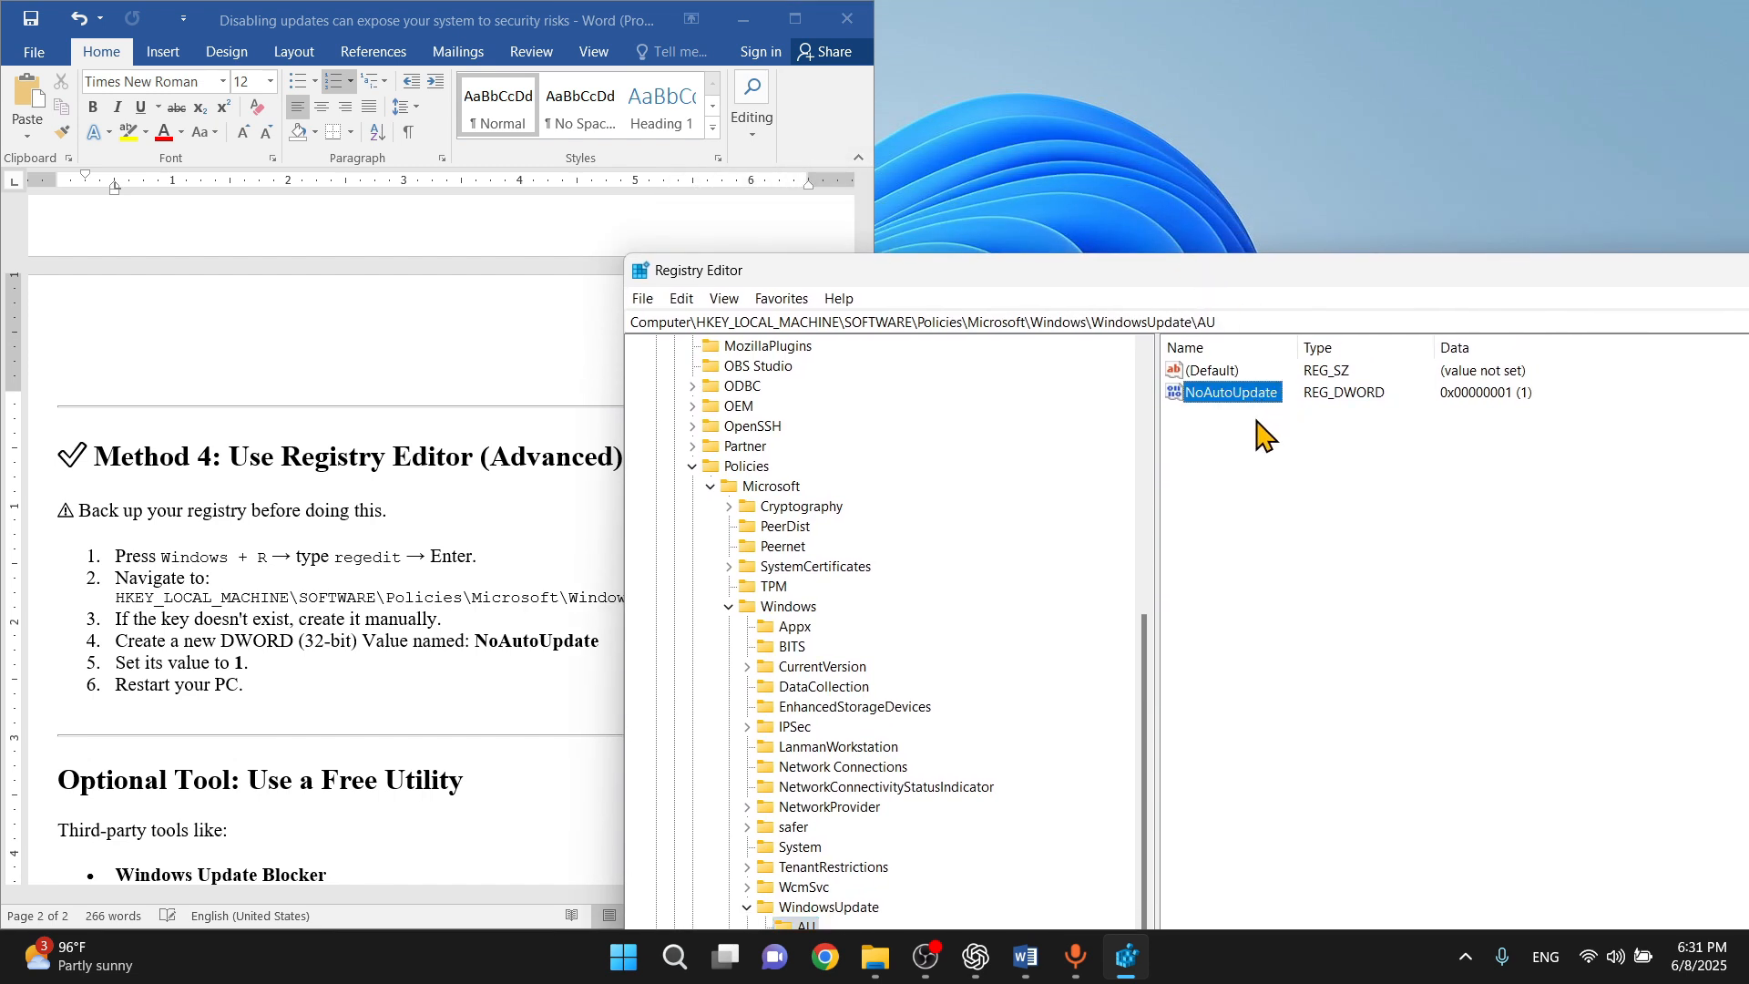
pyautogui.rightClick(1259, 395)
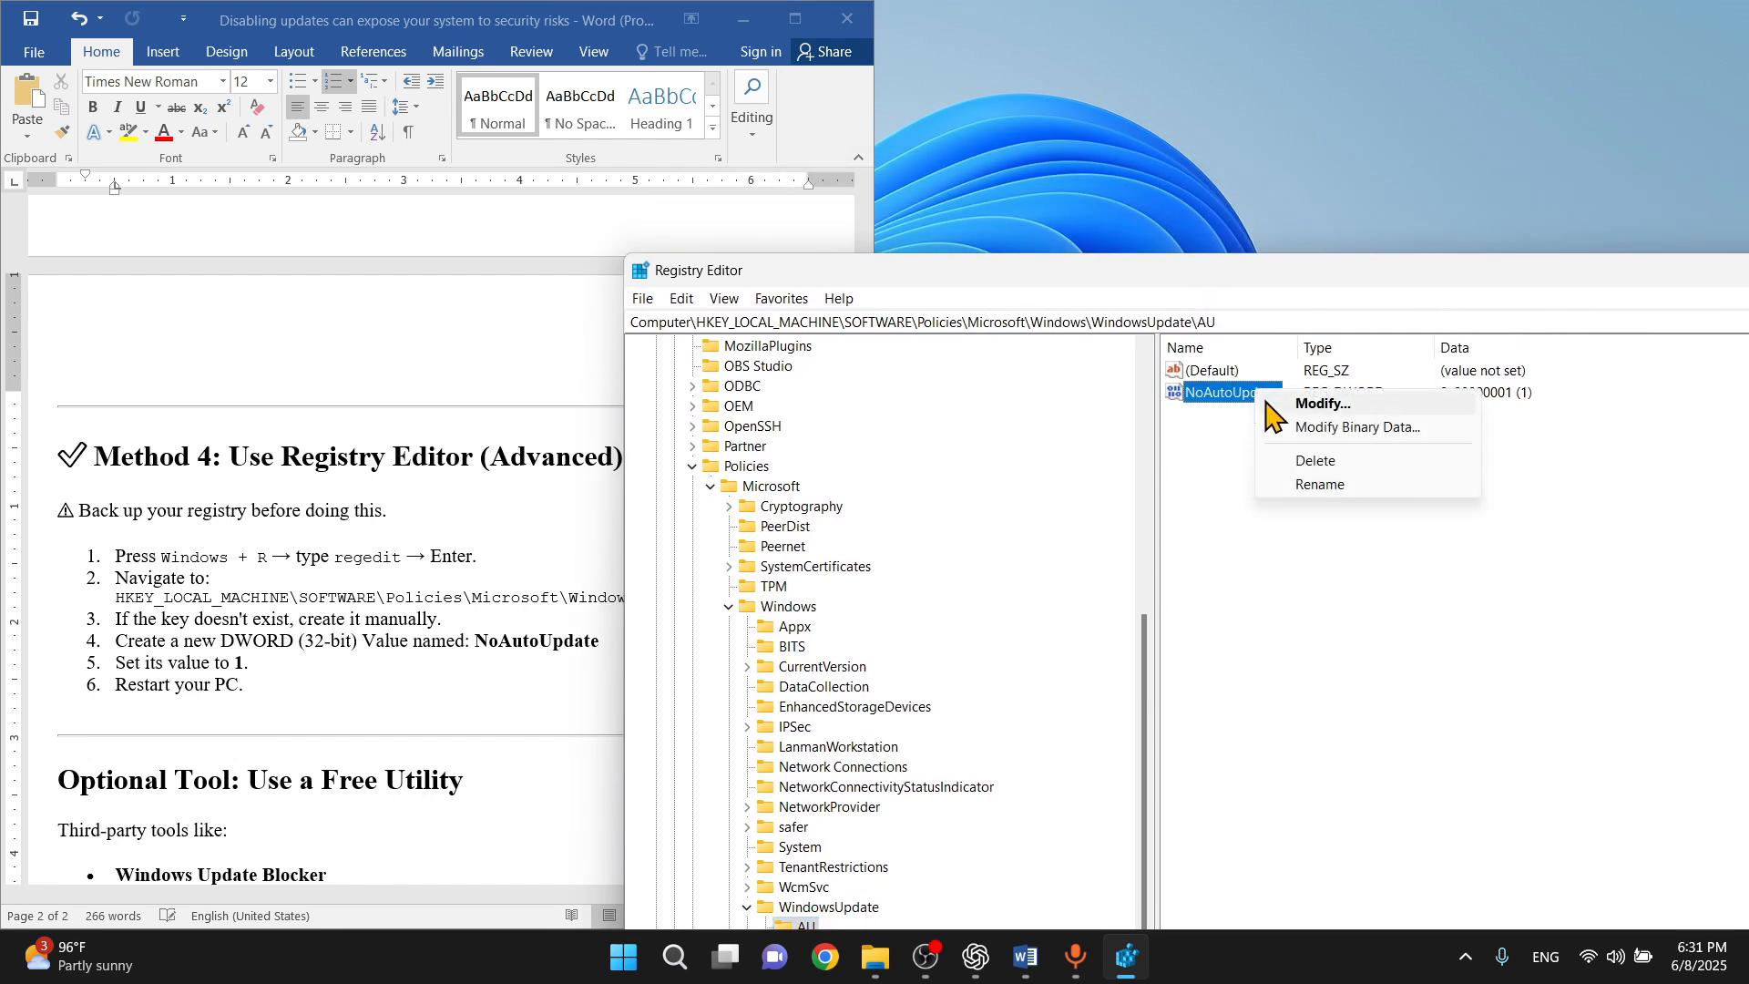
pyautogui.click(1276, 461)
pyautogui.click(1055, 479)
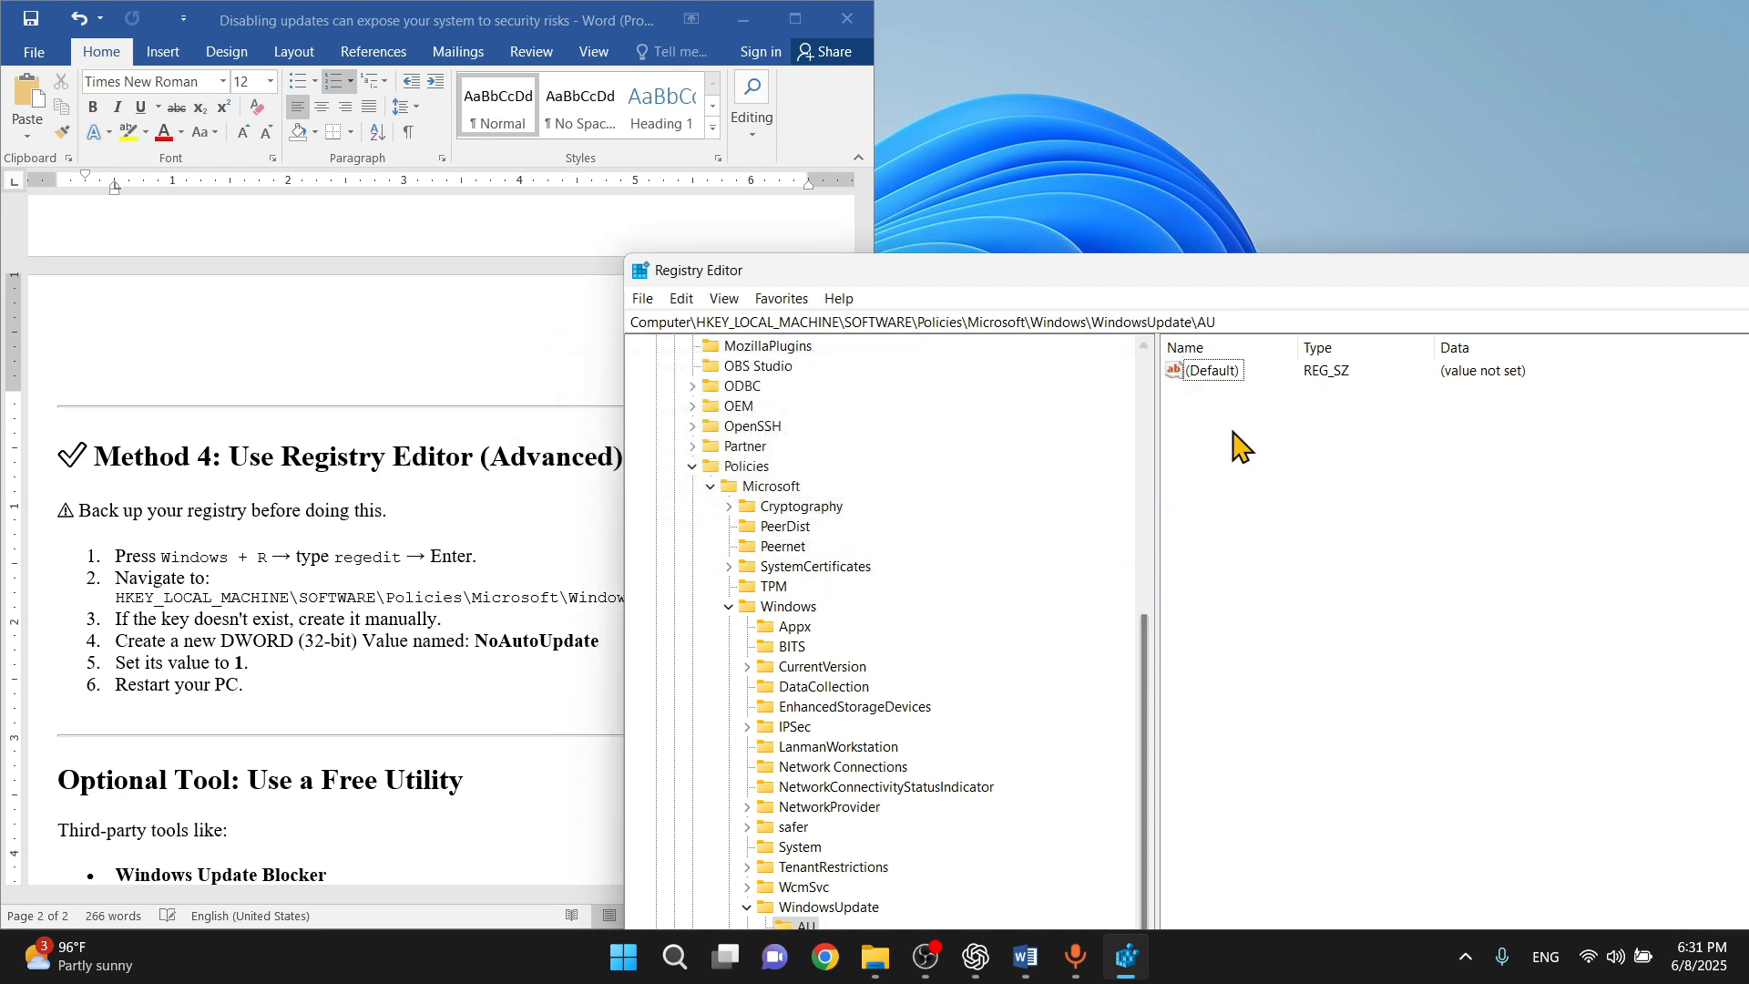
# - Create a new DWORD (32-bit) value named NoAutoUpdate in the AU key
pyautogui.rightClick(1177, 457)
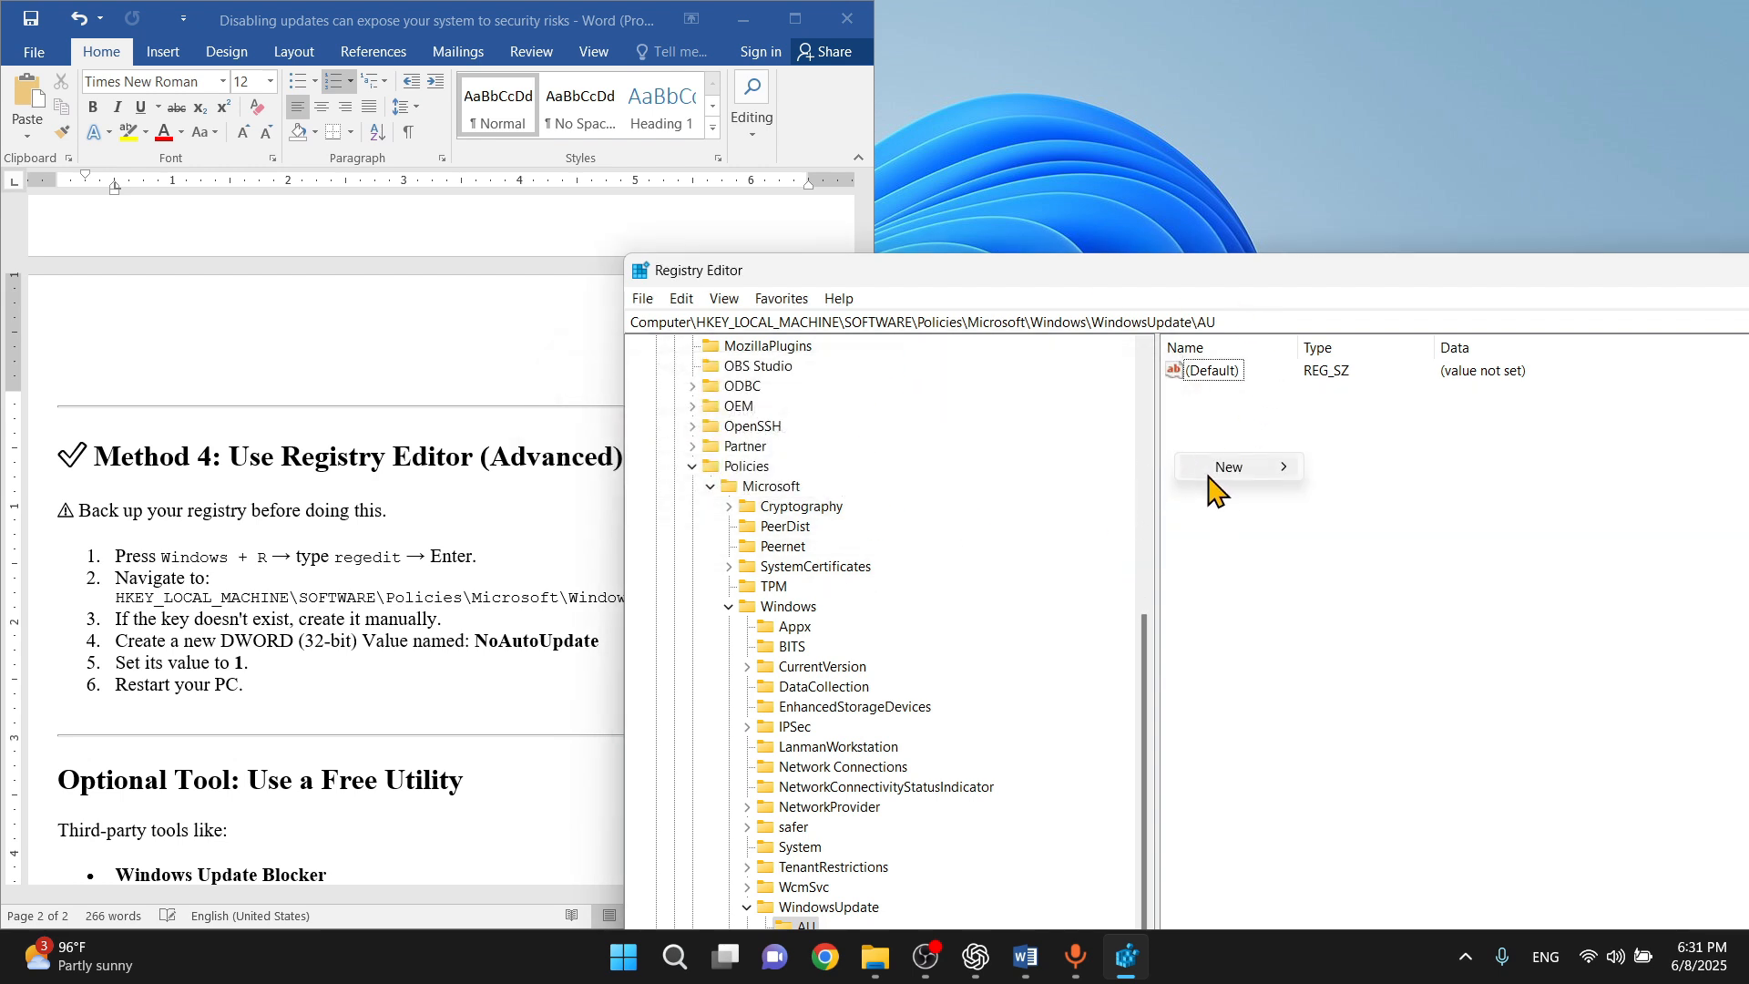
pyautogui.moveTo(1245, 474)
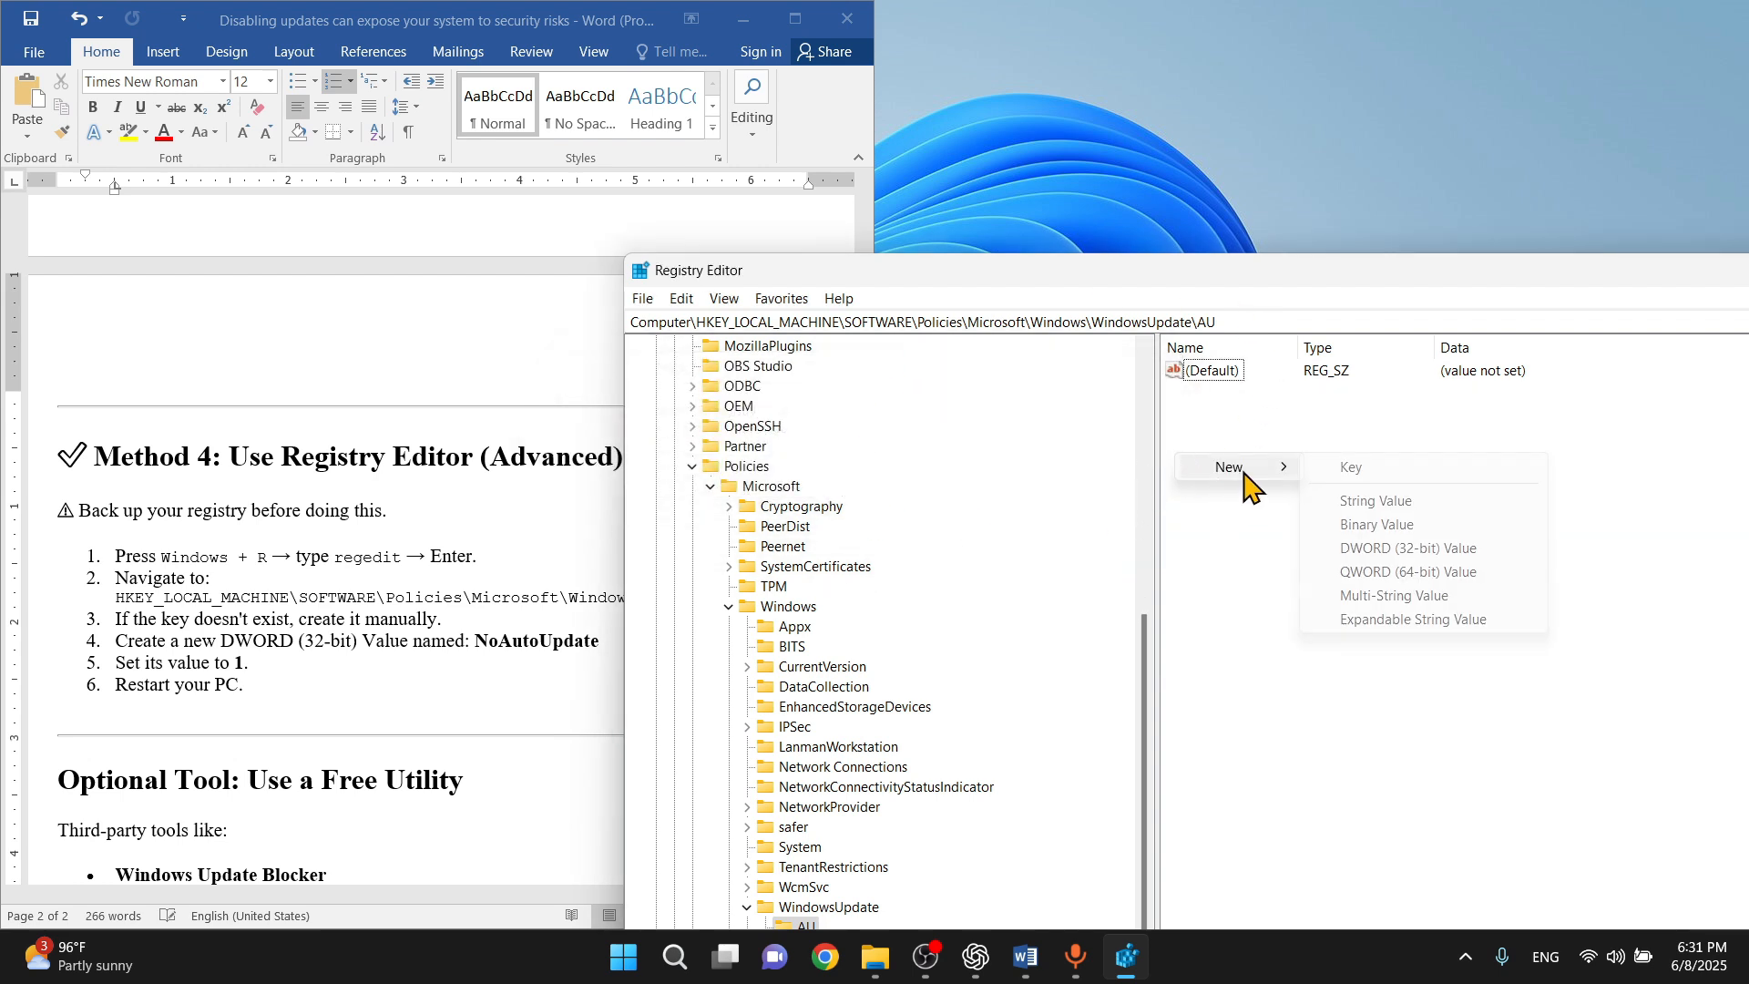
pyautogui.click(1407, 549)
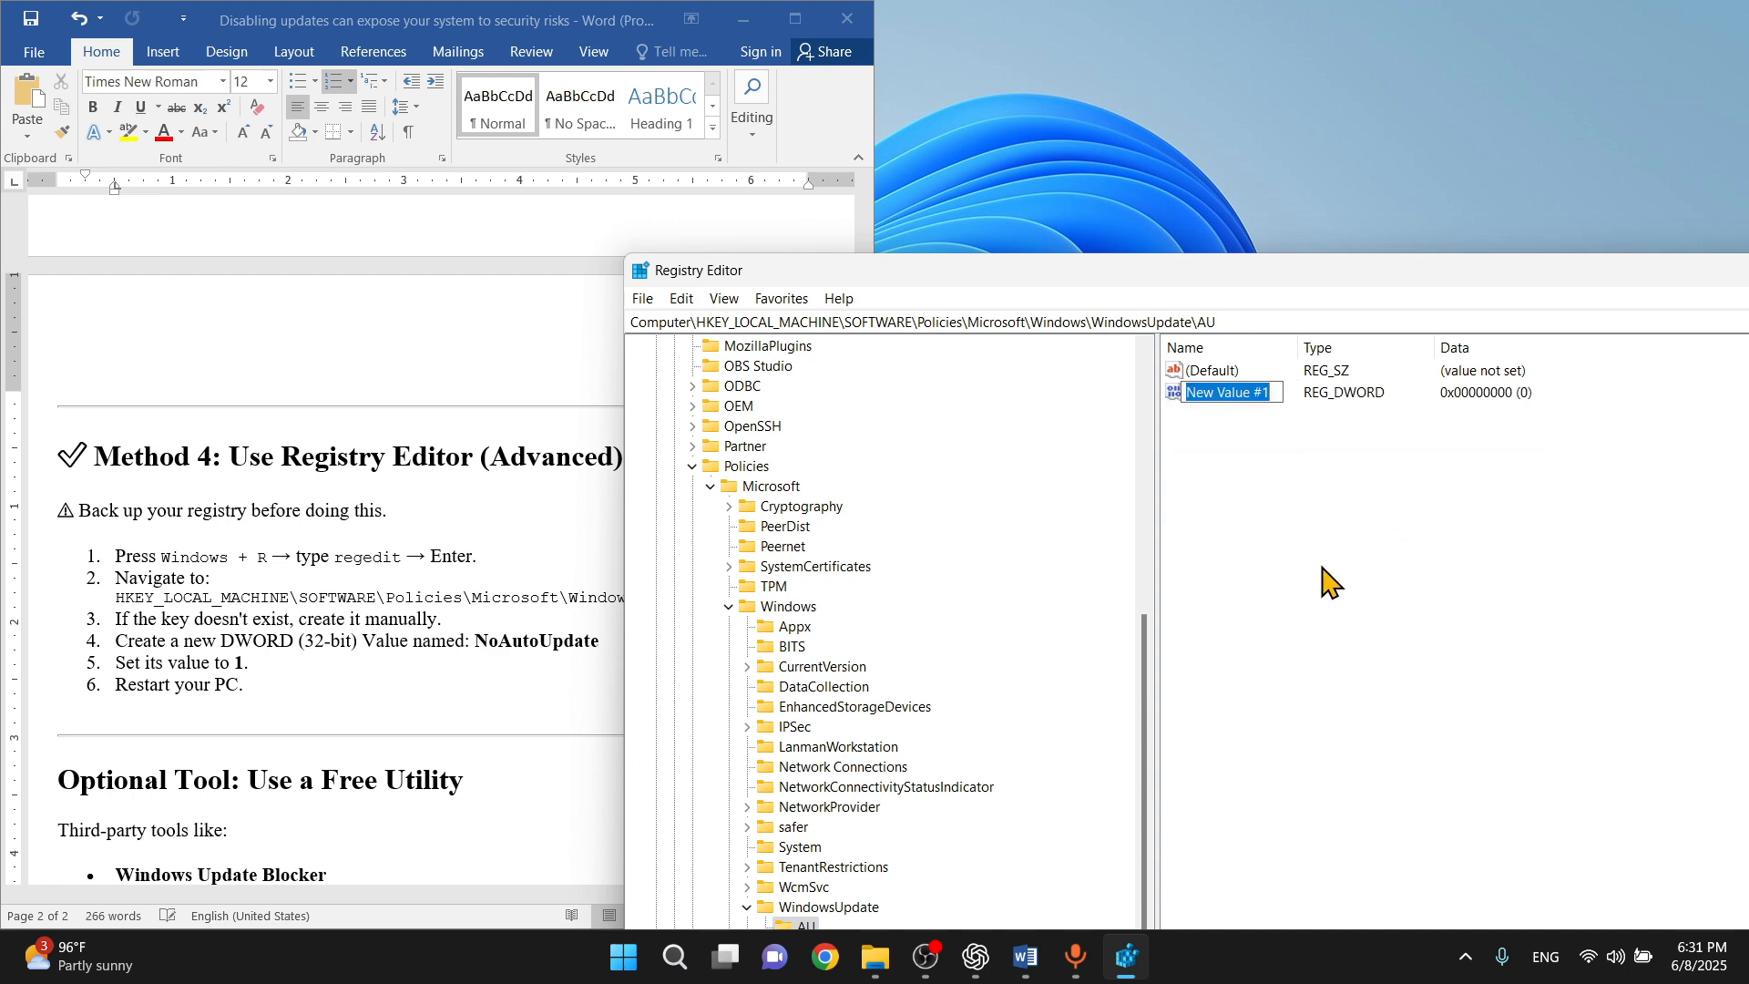
pyautogui.write('No')
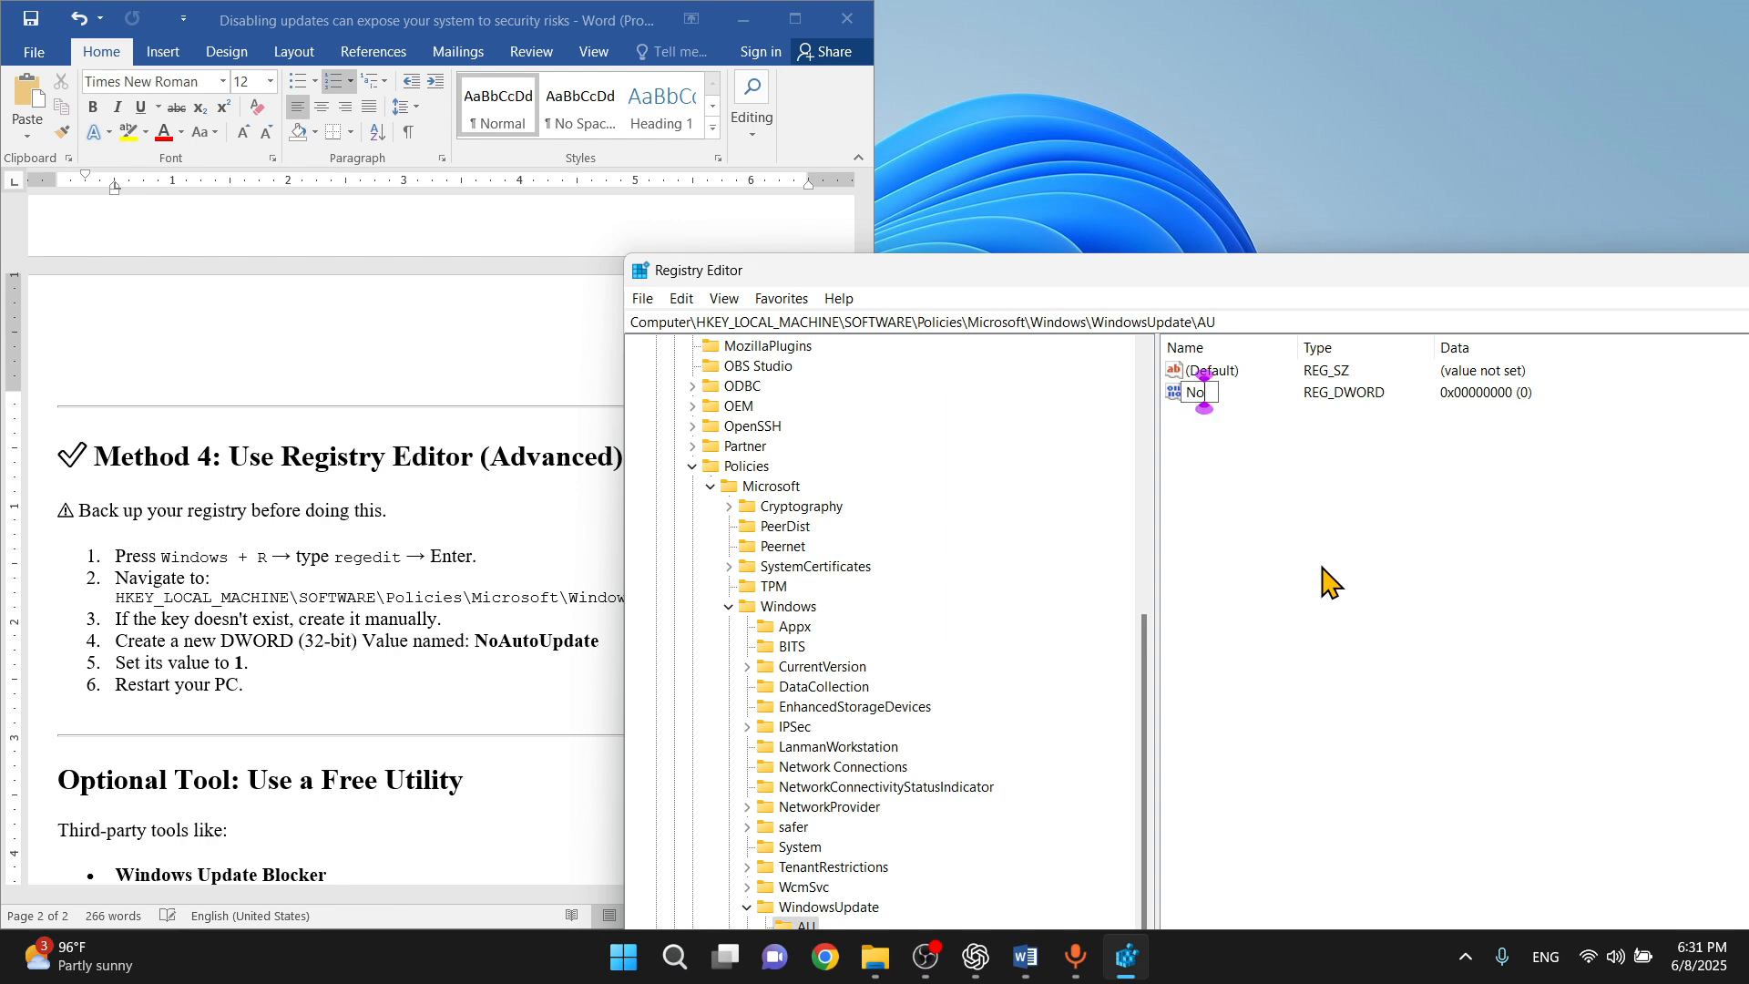
pyautogui.write('a')
pyautogui.press('BackSpace')
pyautogui.write('AutoUpdate')
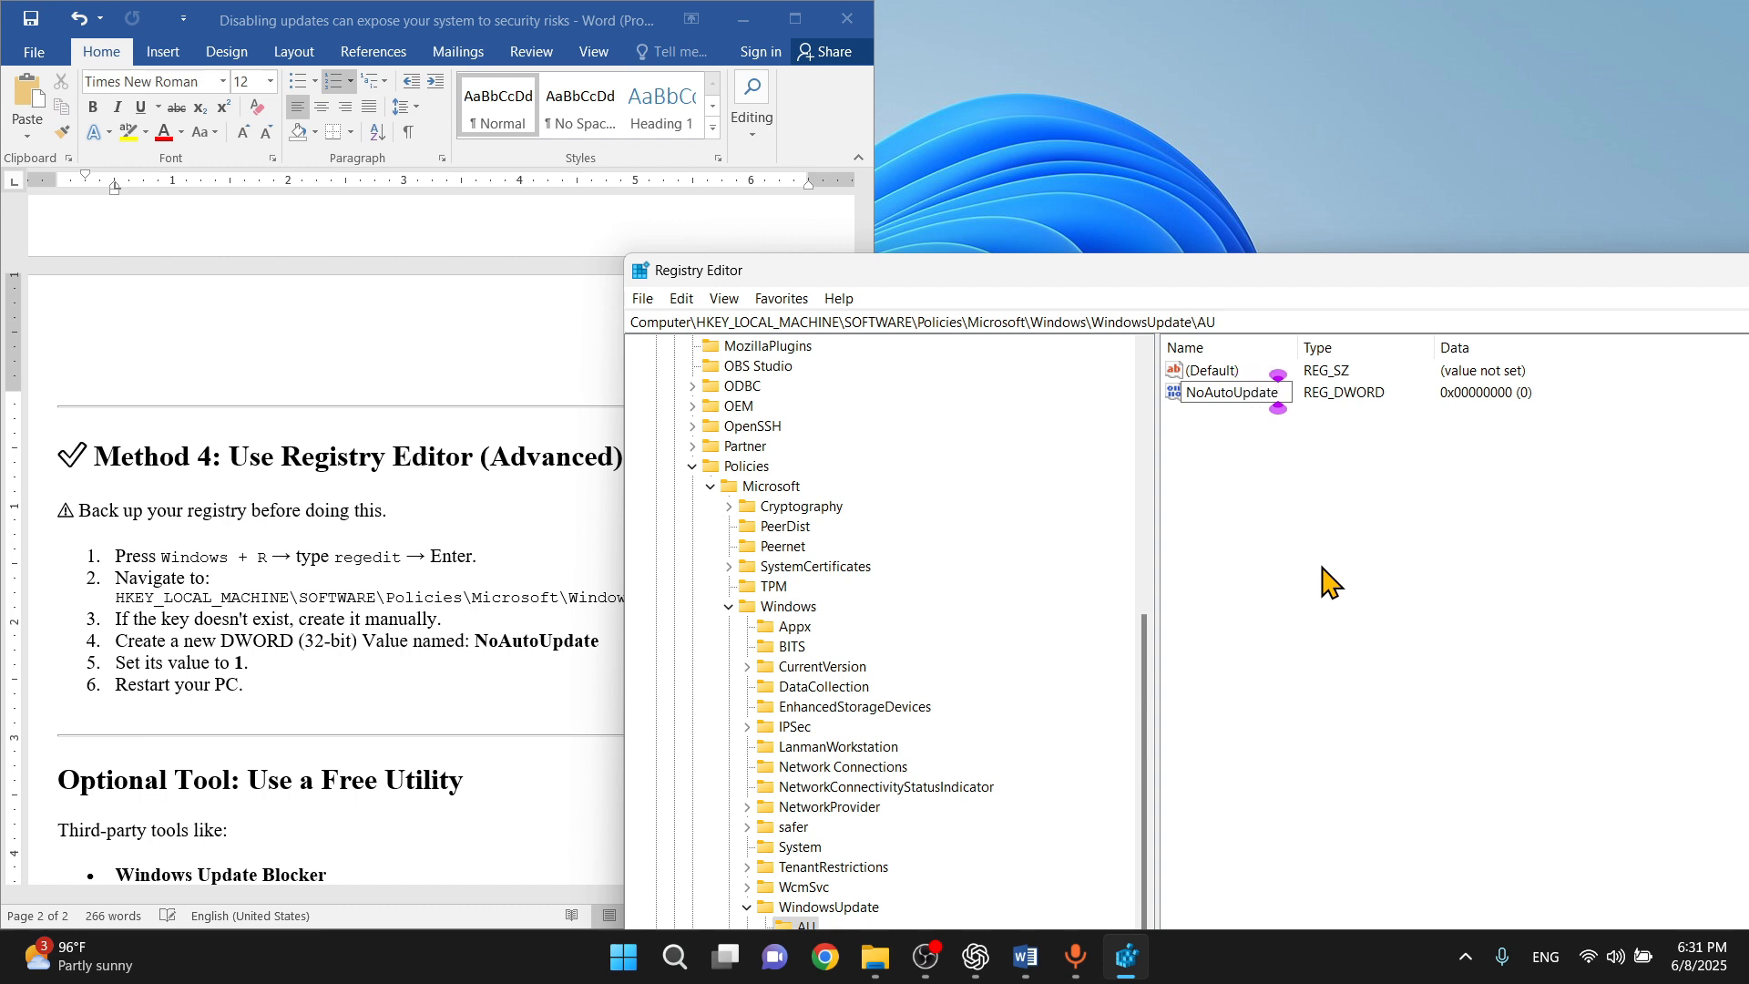
pyautogui.press('Return')
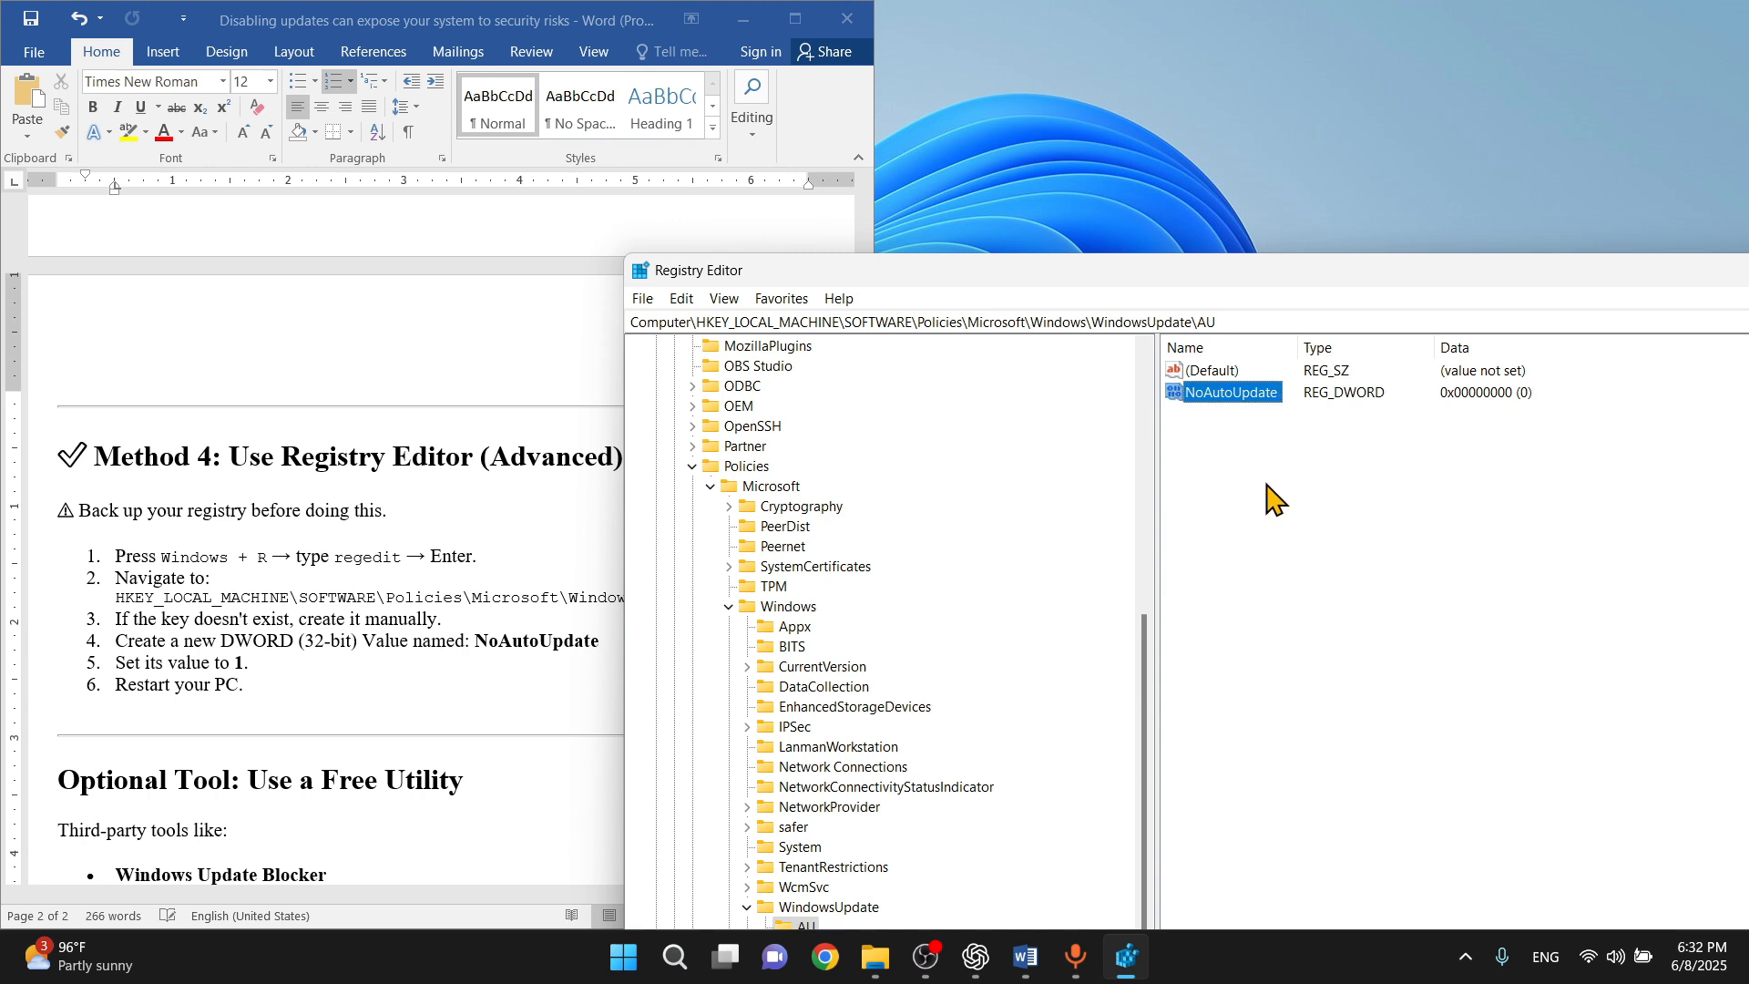
# - Set the NoAutoUpdate value data to 1 and close the Registry Editor
pyautogui.rightClick(1229, 412)
pyautogui.click(1262, 412)
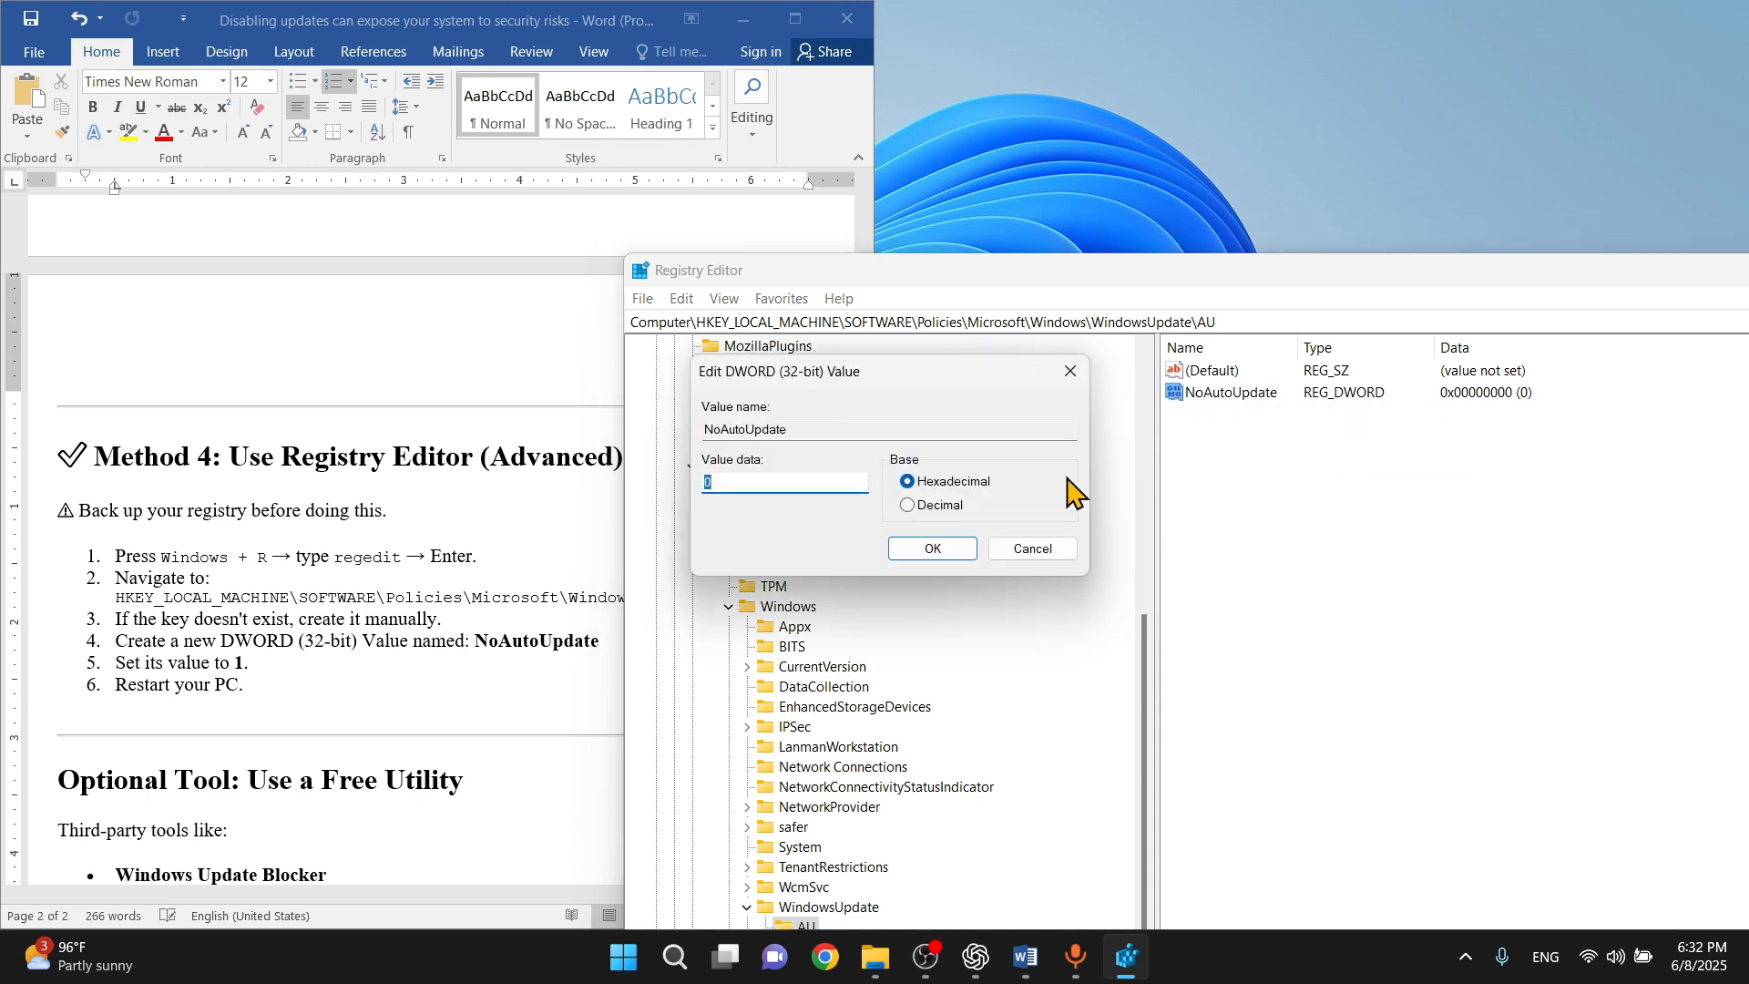
pyautogui.write('1')
pyautogui.click(939, 549)
pyautogui.moveTo(1638, 273); pyautogui.dragTo(1203, 216)
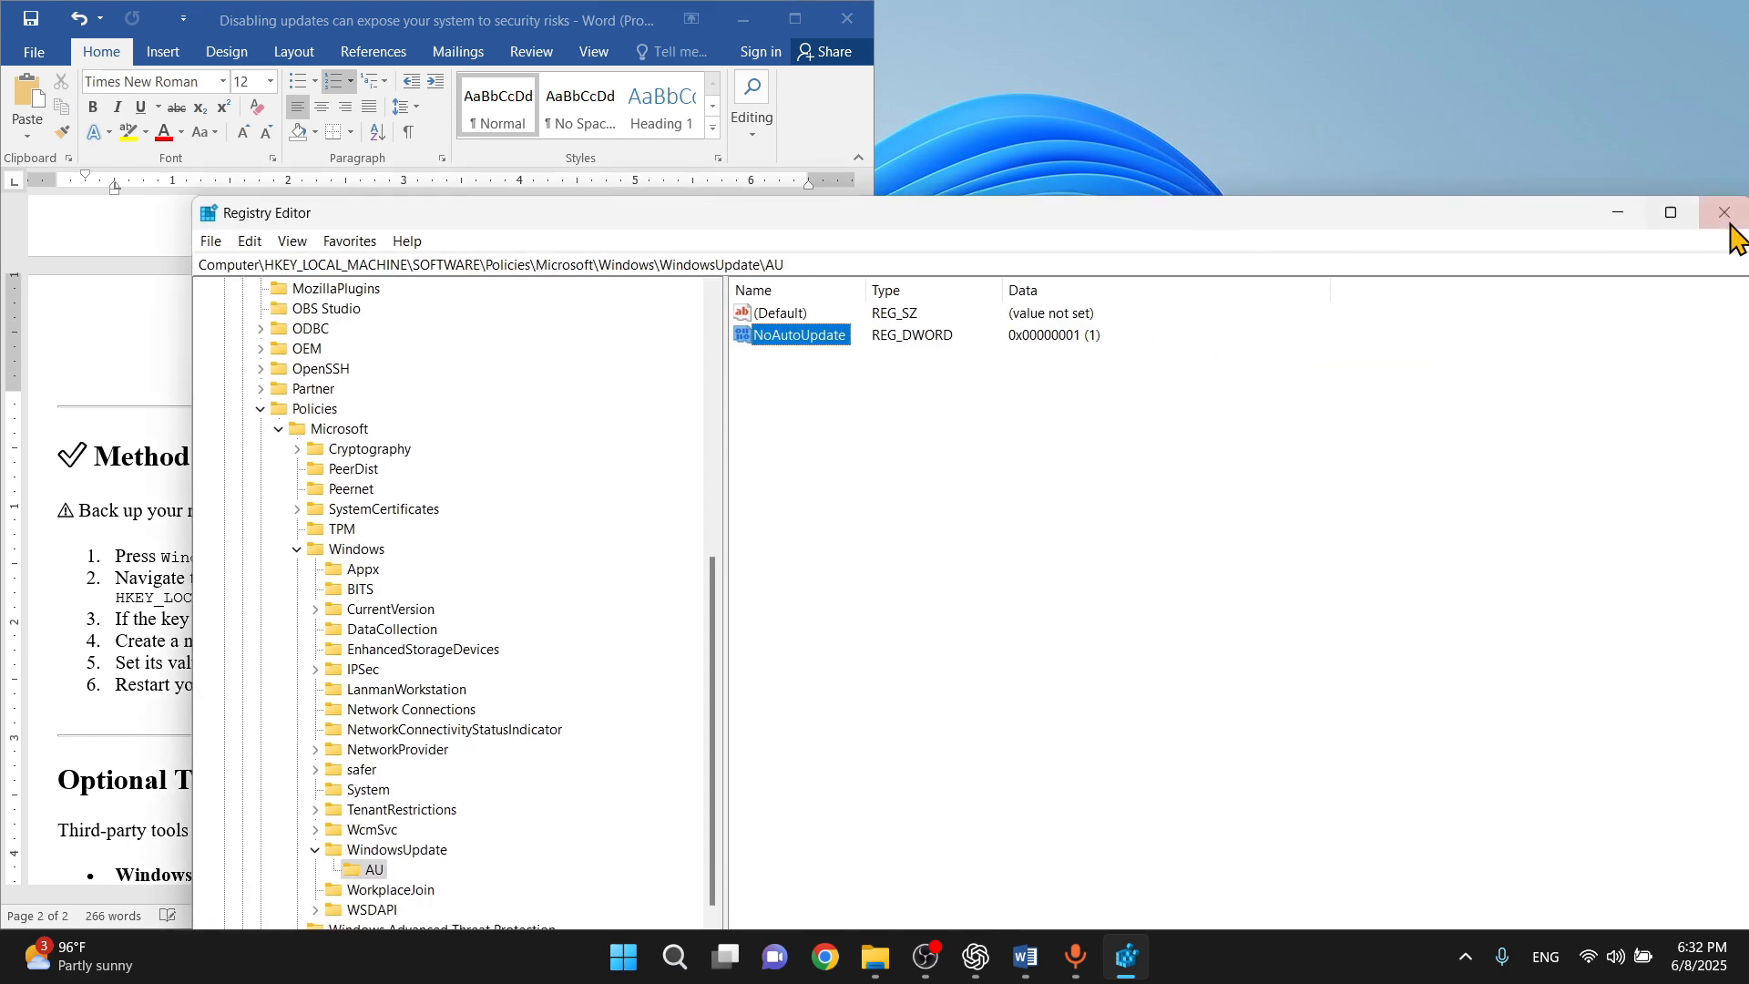
pyautogui.click(1731, 222)
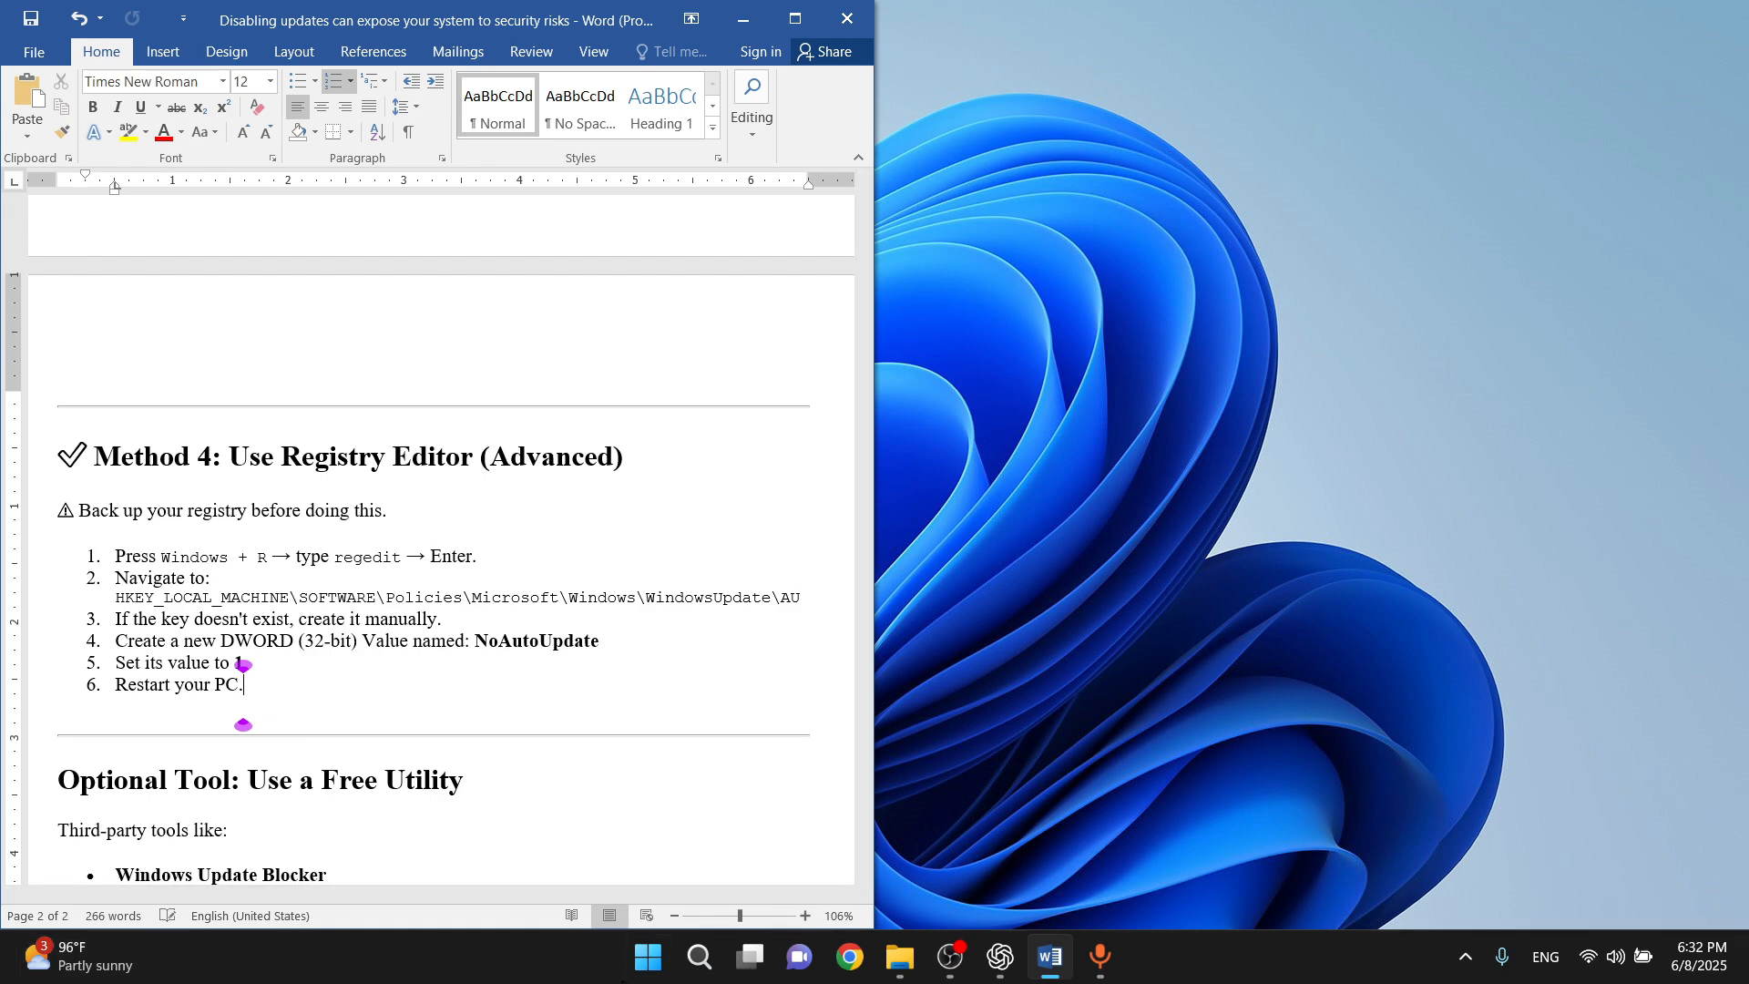
# - Display the power options that include Restart, dismiss them without restarting the PC, and return to the desktop
pyautogui.click(672, 971)
pyautogui.click(1158, 879)
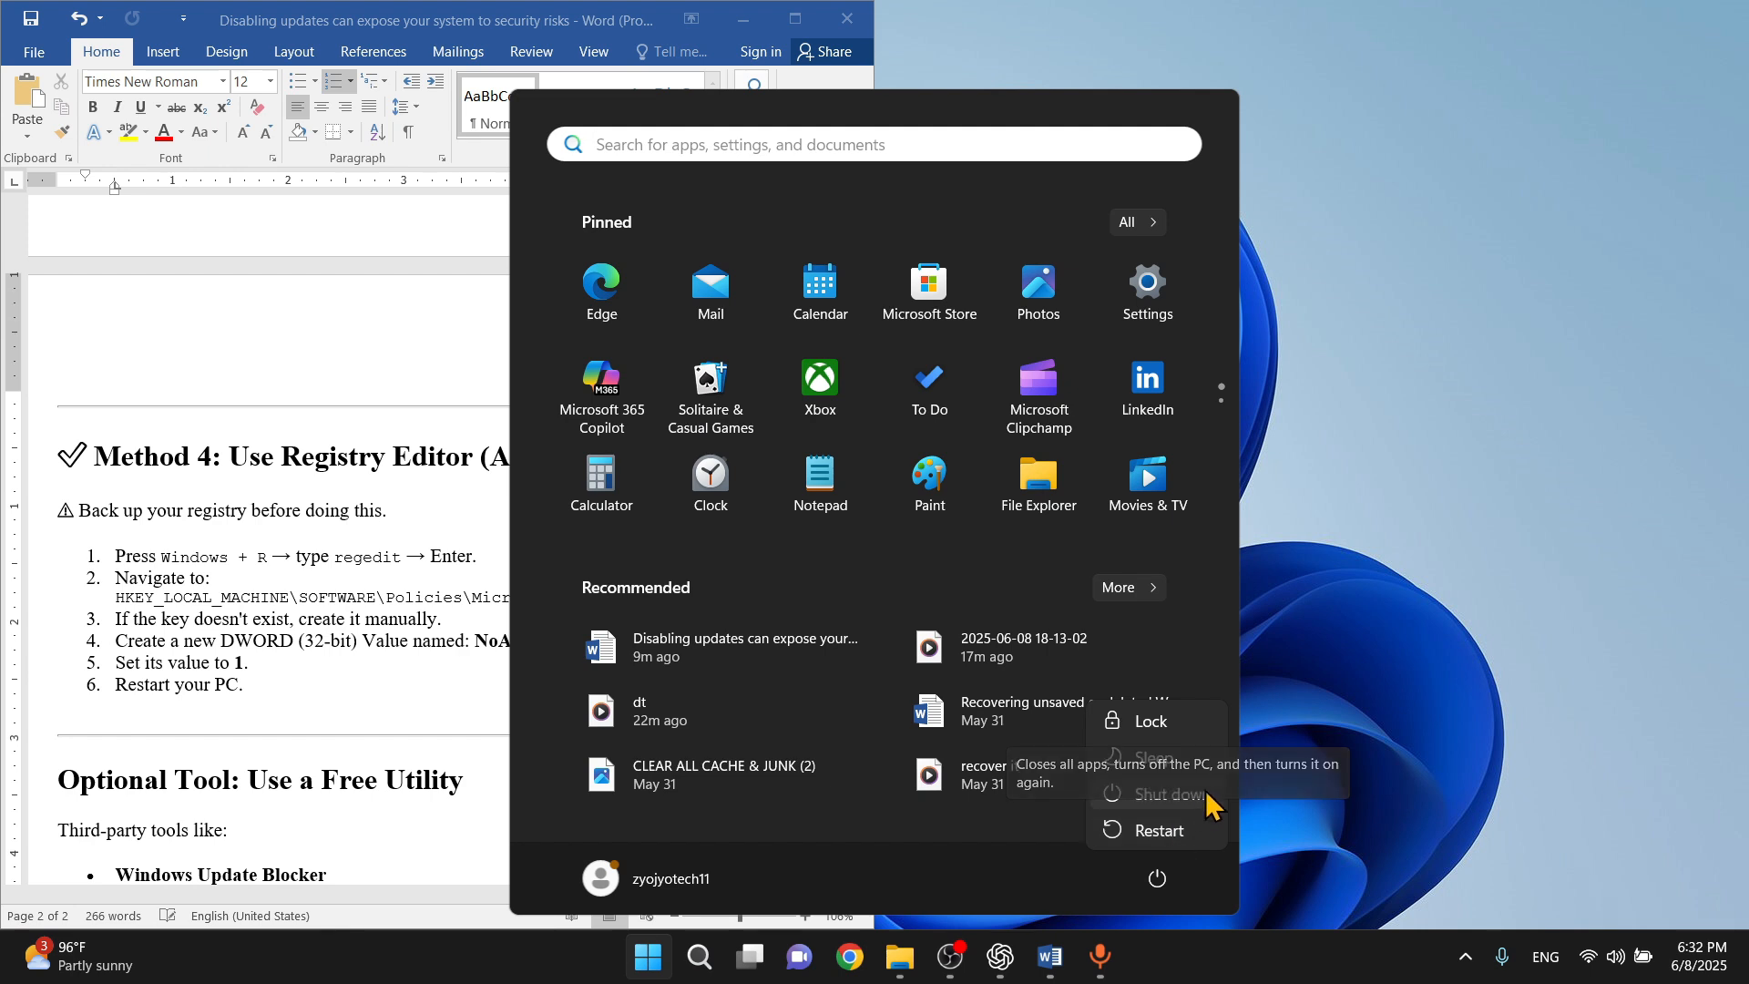
pyautogui.press('Escape')
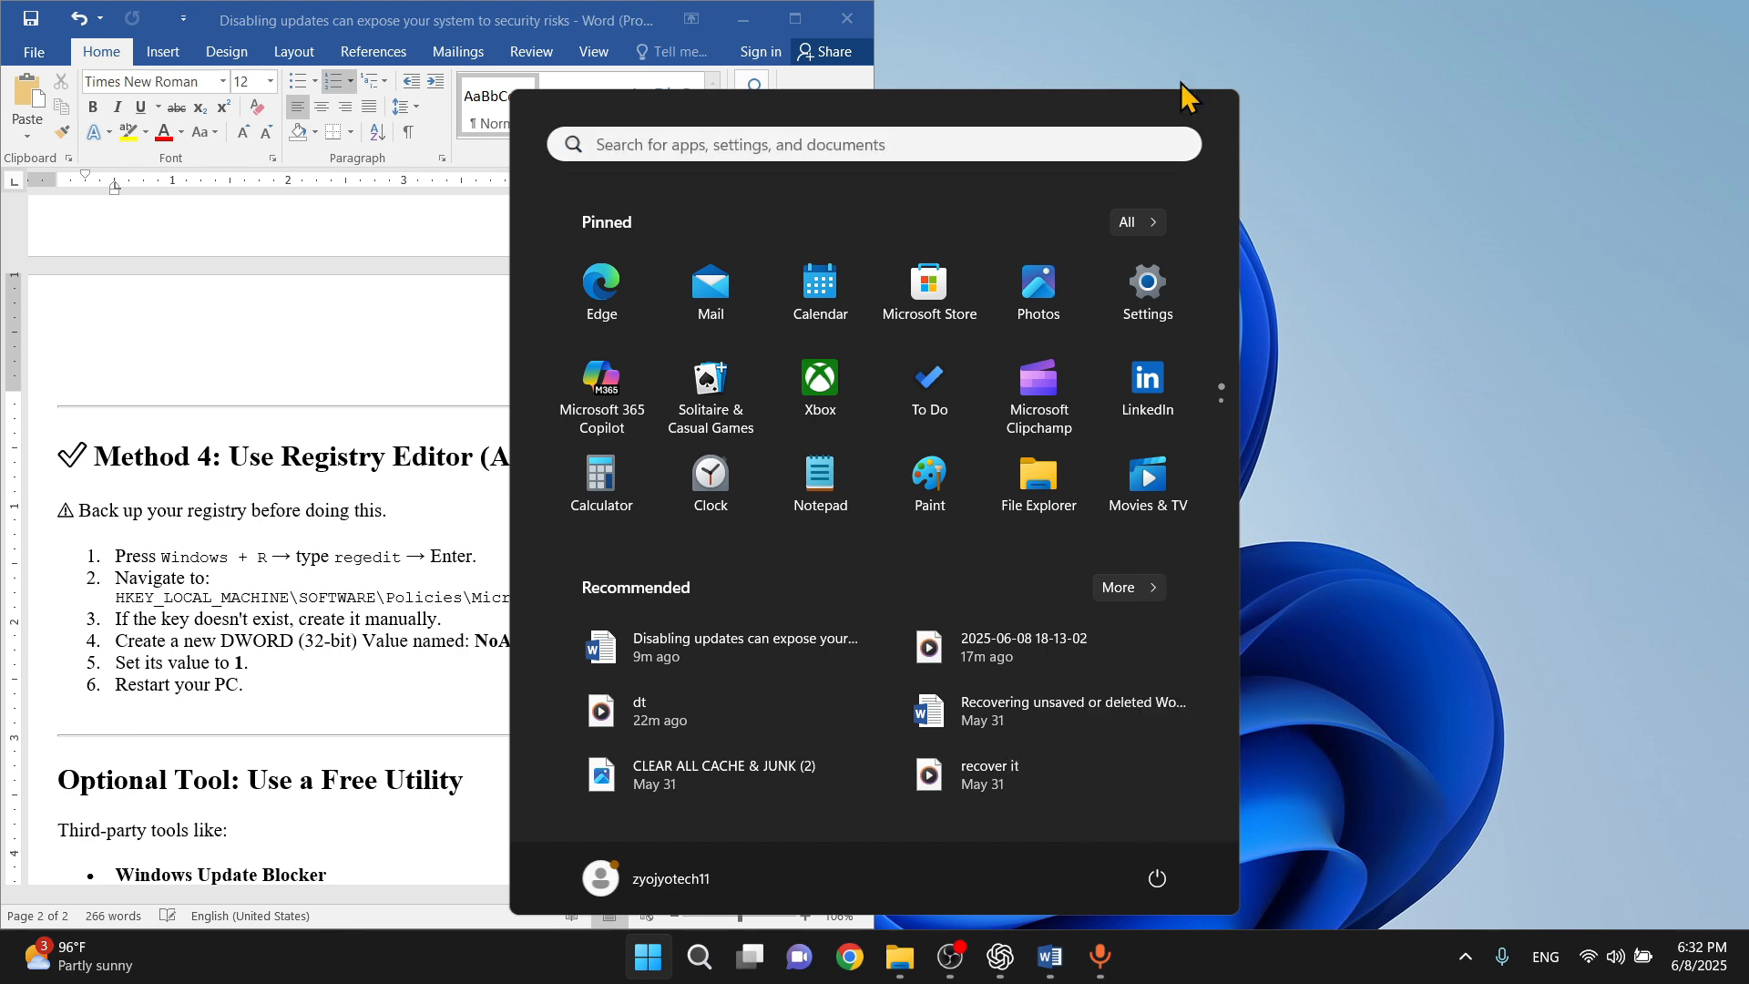
pyautogui.click(1173, 55)
pyautogui.rightClick(1173, 53)
pyautogui.click(1250, 152)
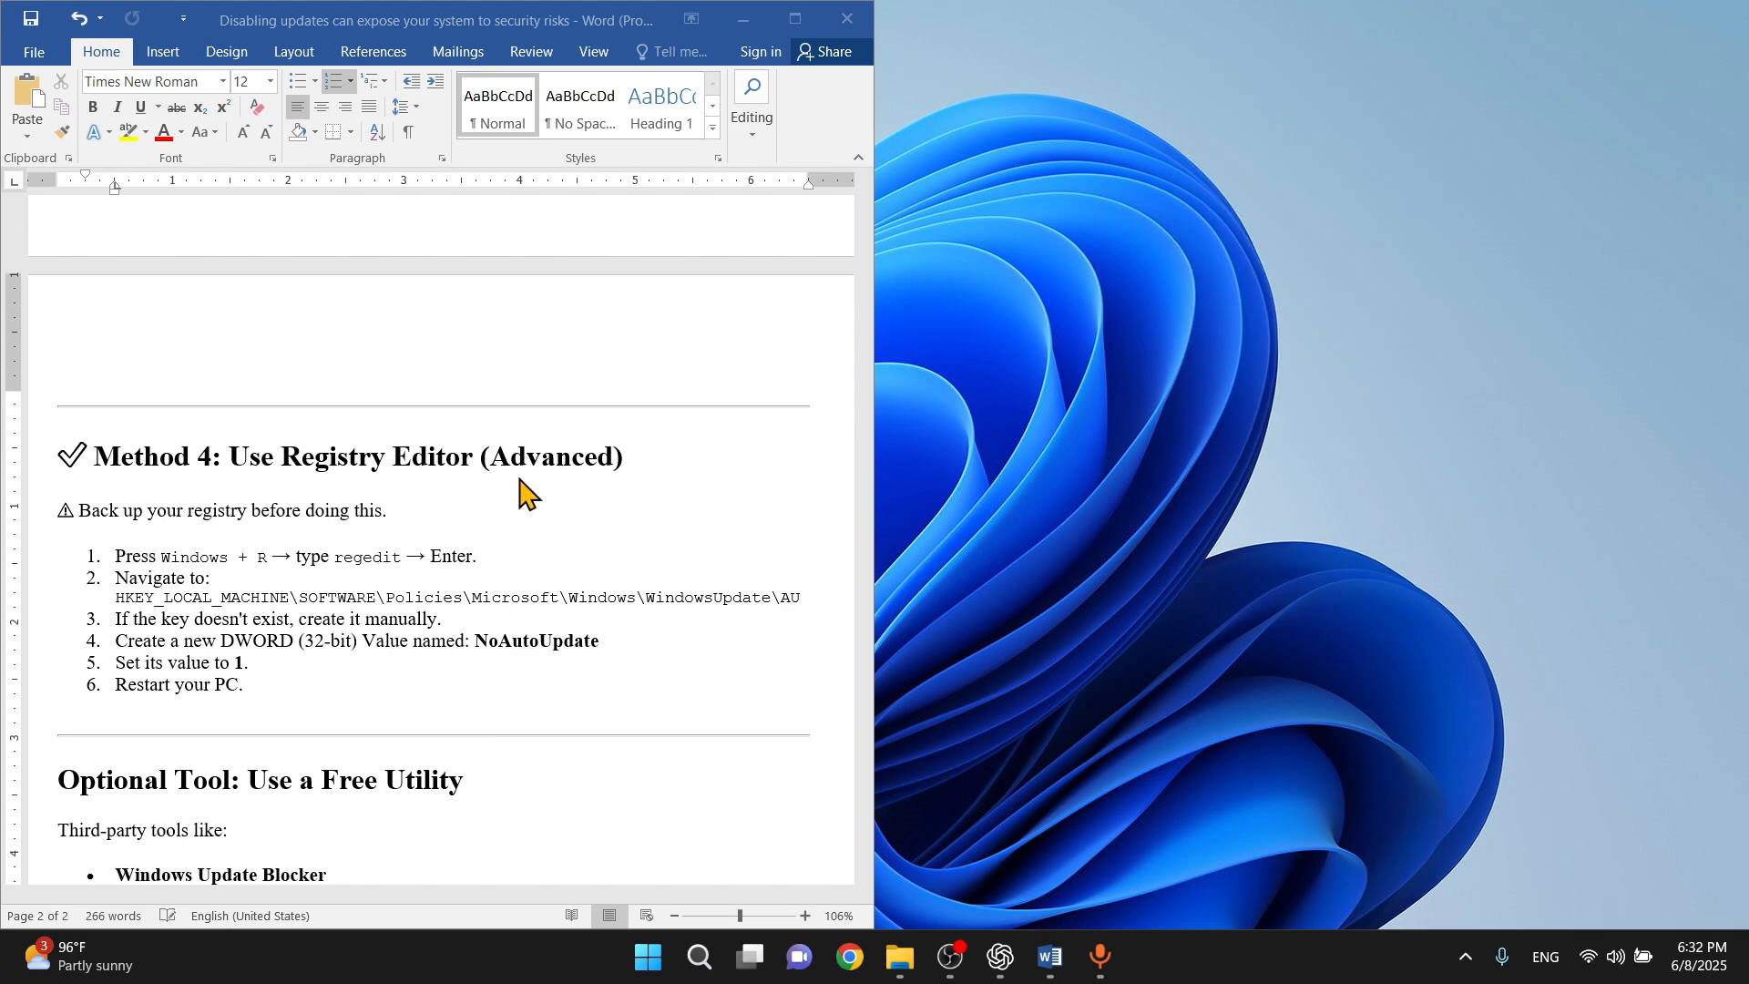
# - Read through the document's "Optional Tool: Use a Free Utility" section and its list of third-party tools, and minimize the document window
pyautogui.scroll(-5, 336, 742)
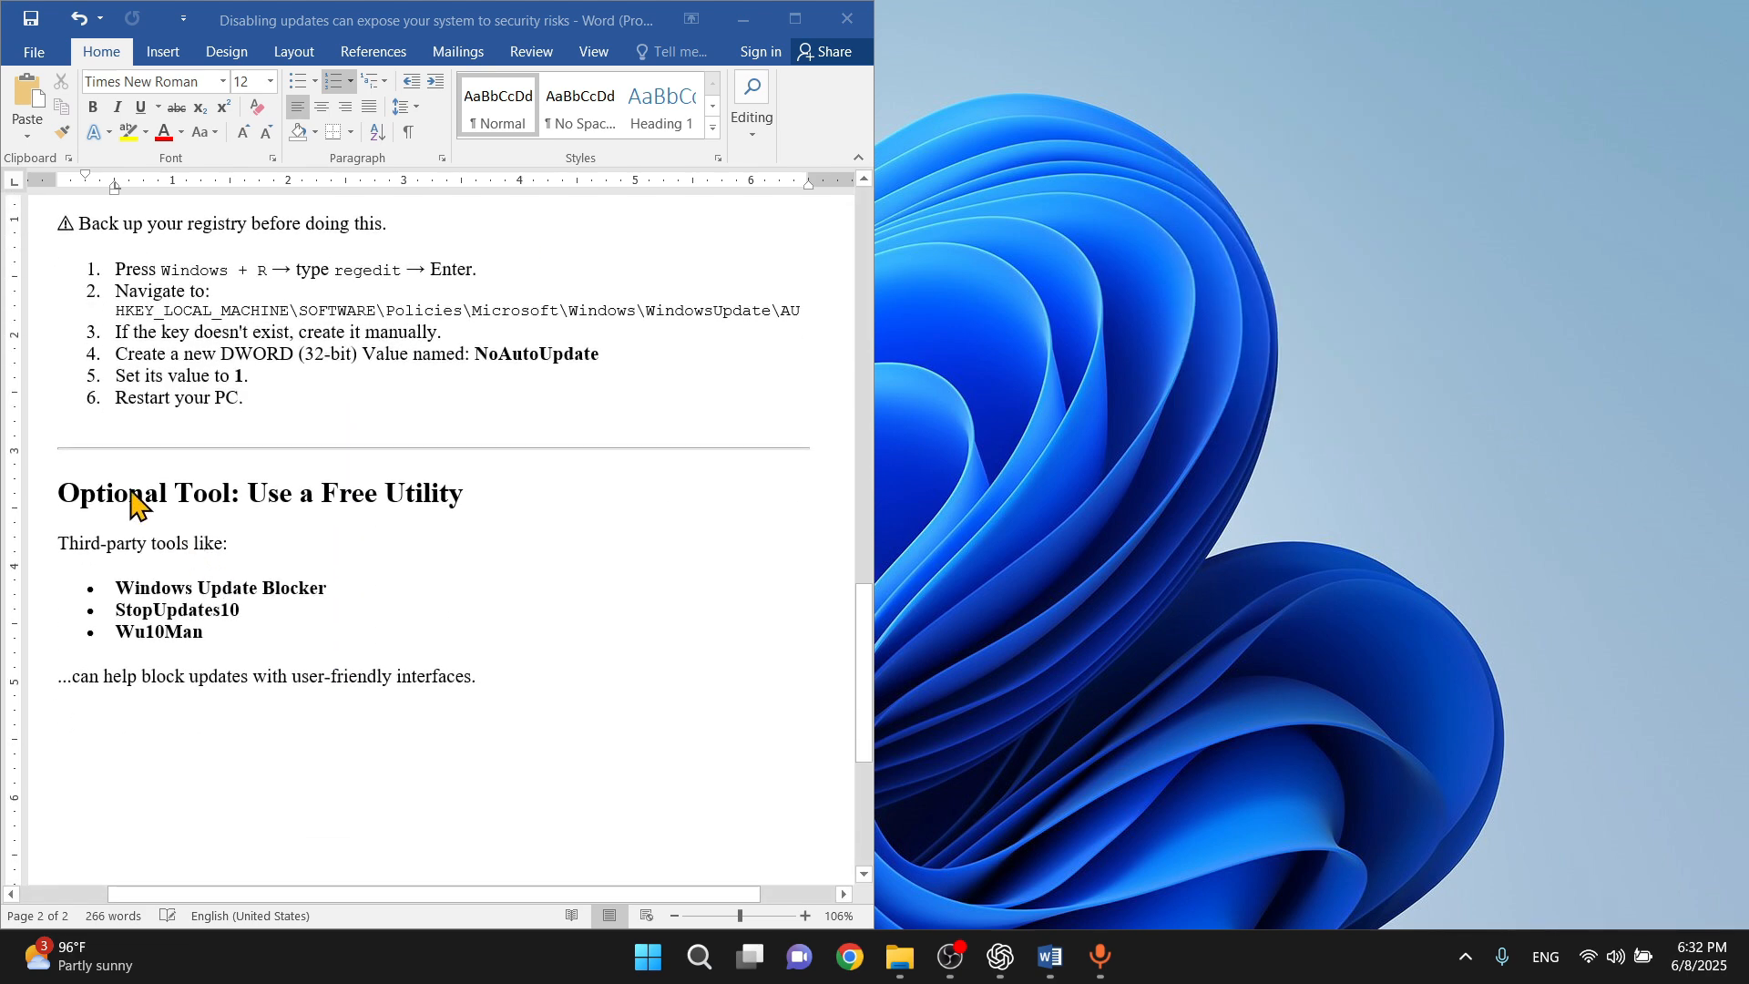
pyautogui.click(255, 499)
pyautogui.moveTo(254, 499); pyautogui.dragTo(495, 492)
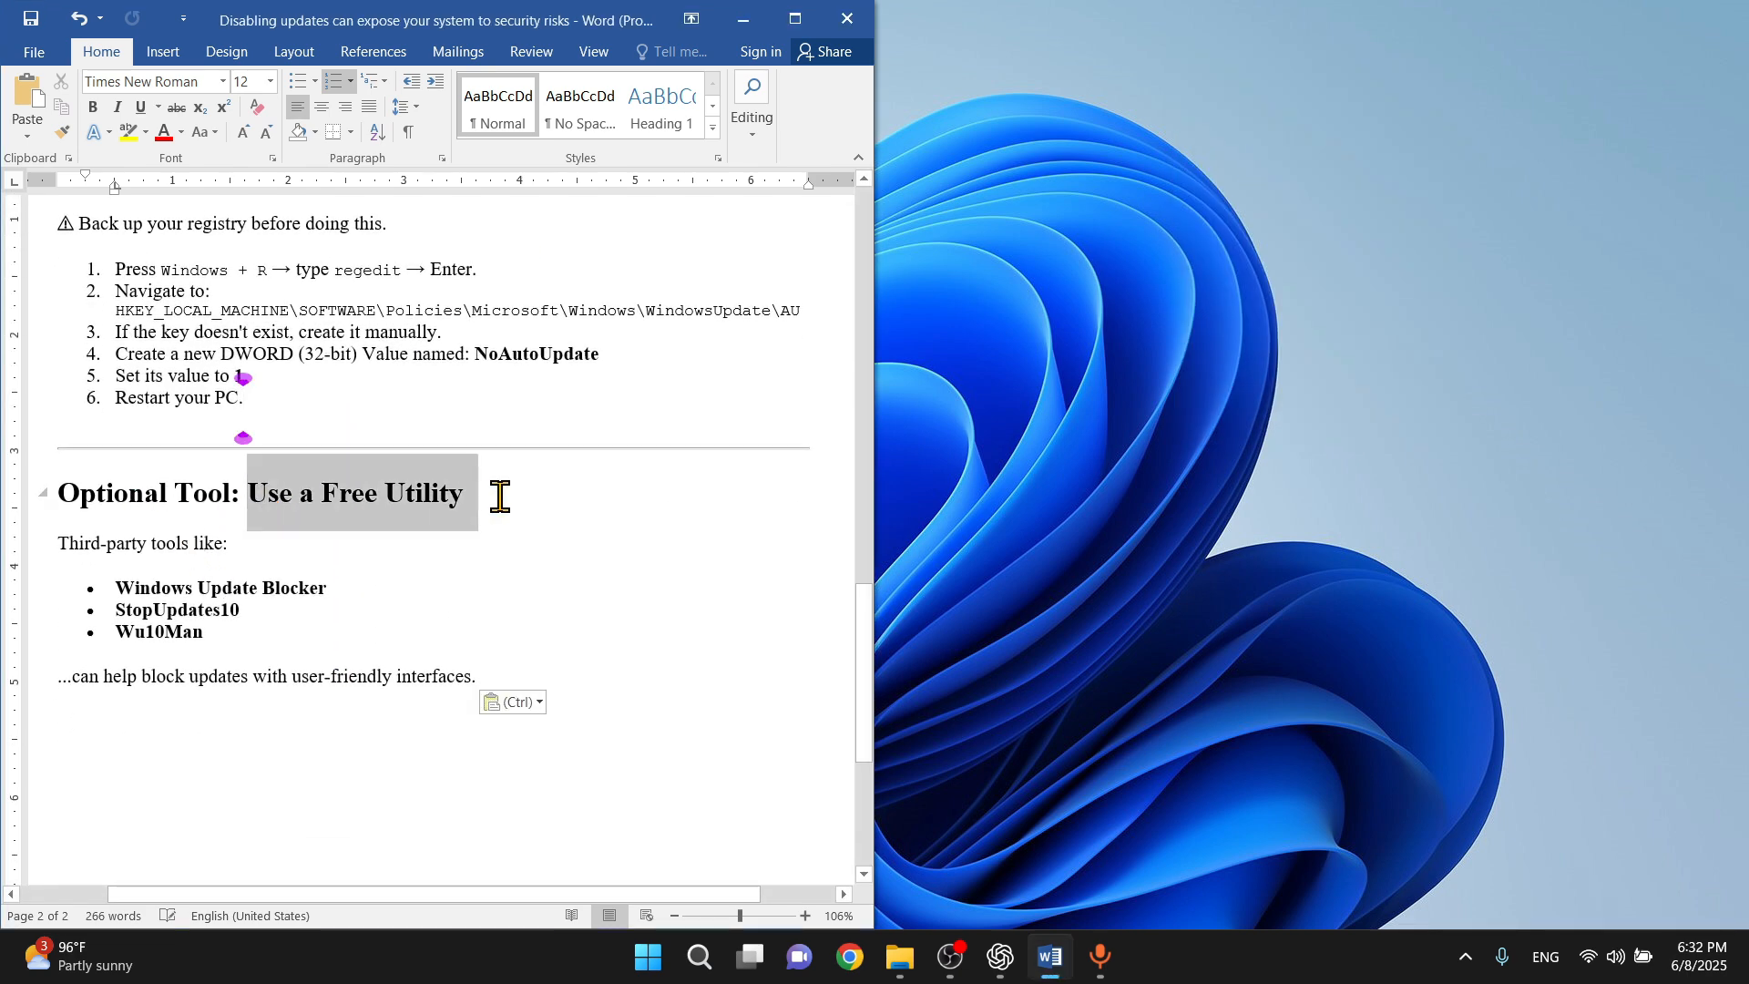
pyautogui.click(449, 588)
pyautogui.moveTo(110, 588); pyautogui.dragTo(353, 592)
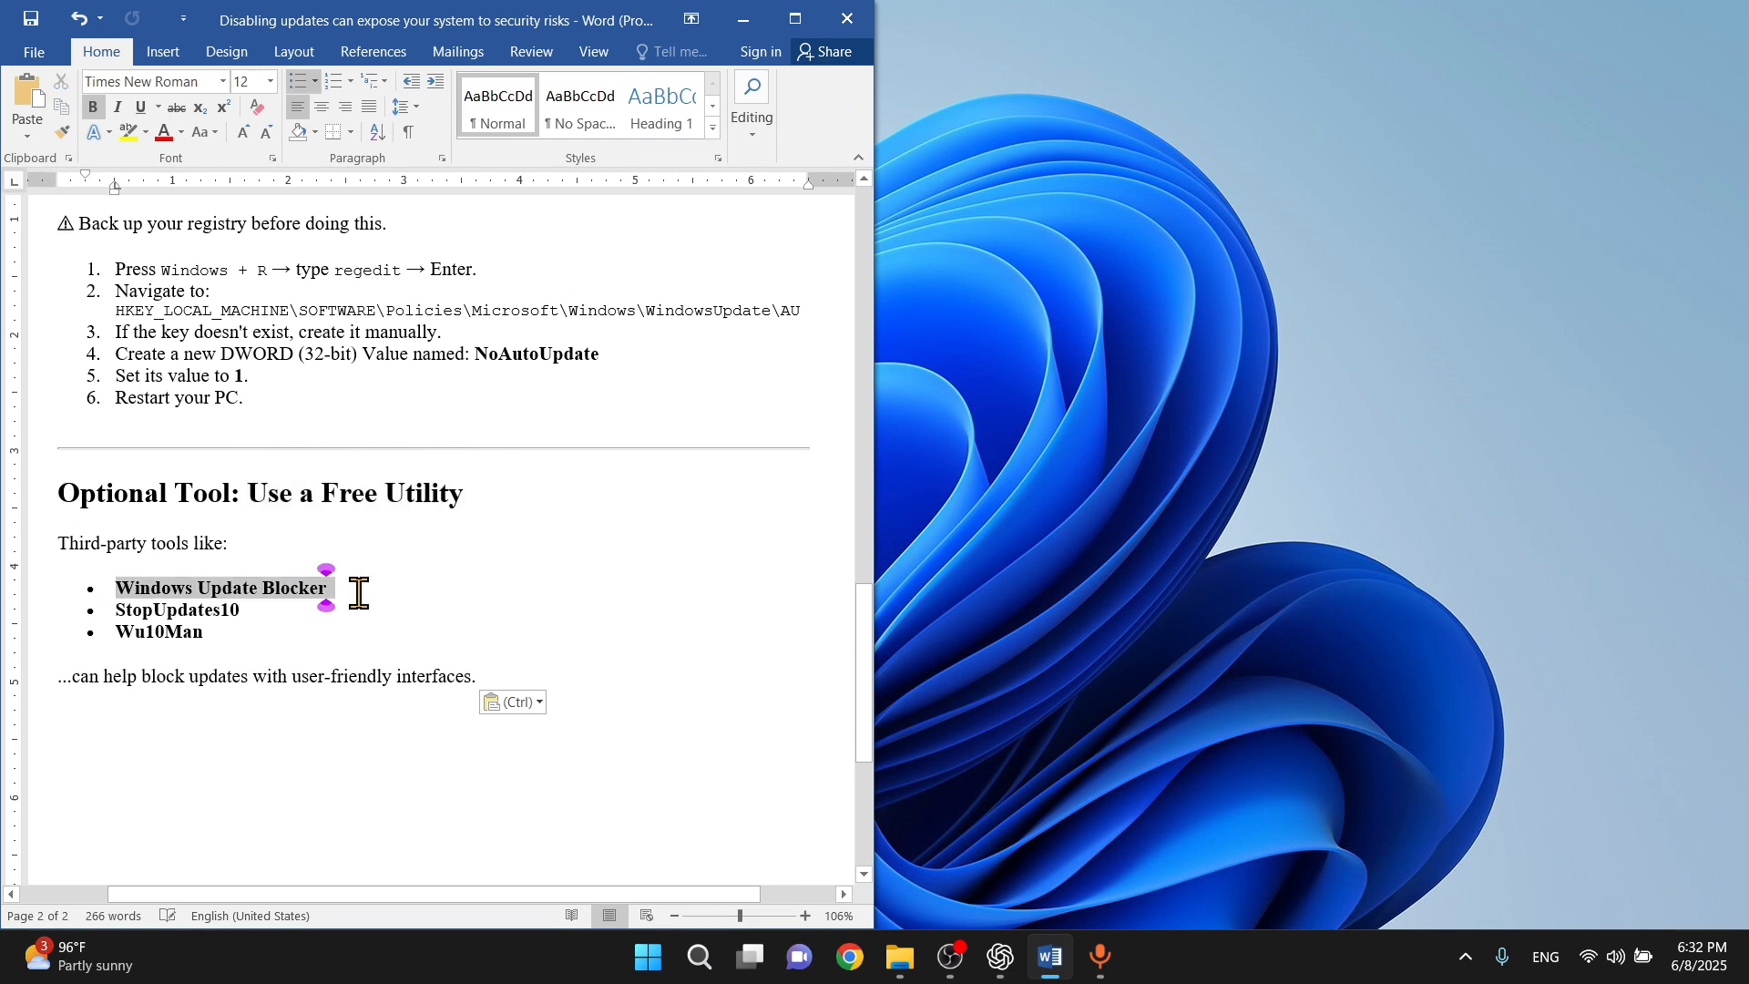
pyautogui.click(203, 676)
pyautogui.moveTo(128, 606); pyautogui.dragTo(110, 545)
pyautogui.click(251, 608)
pyautogui.click(205, 643)
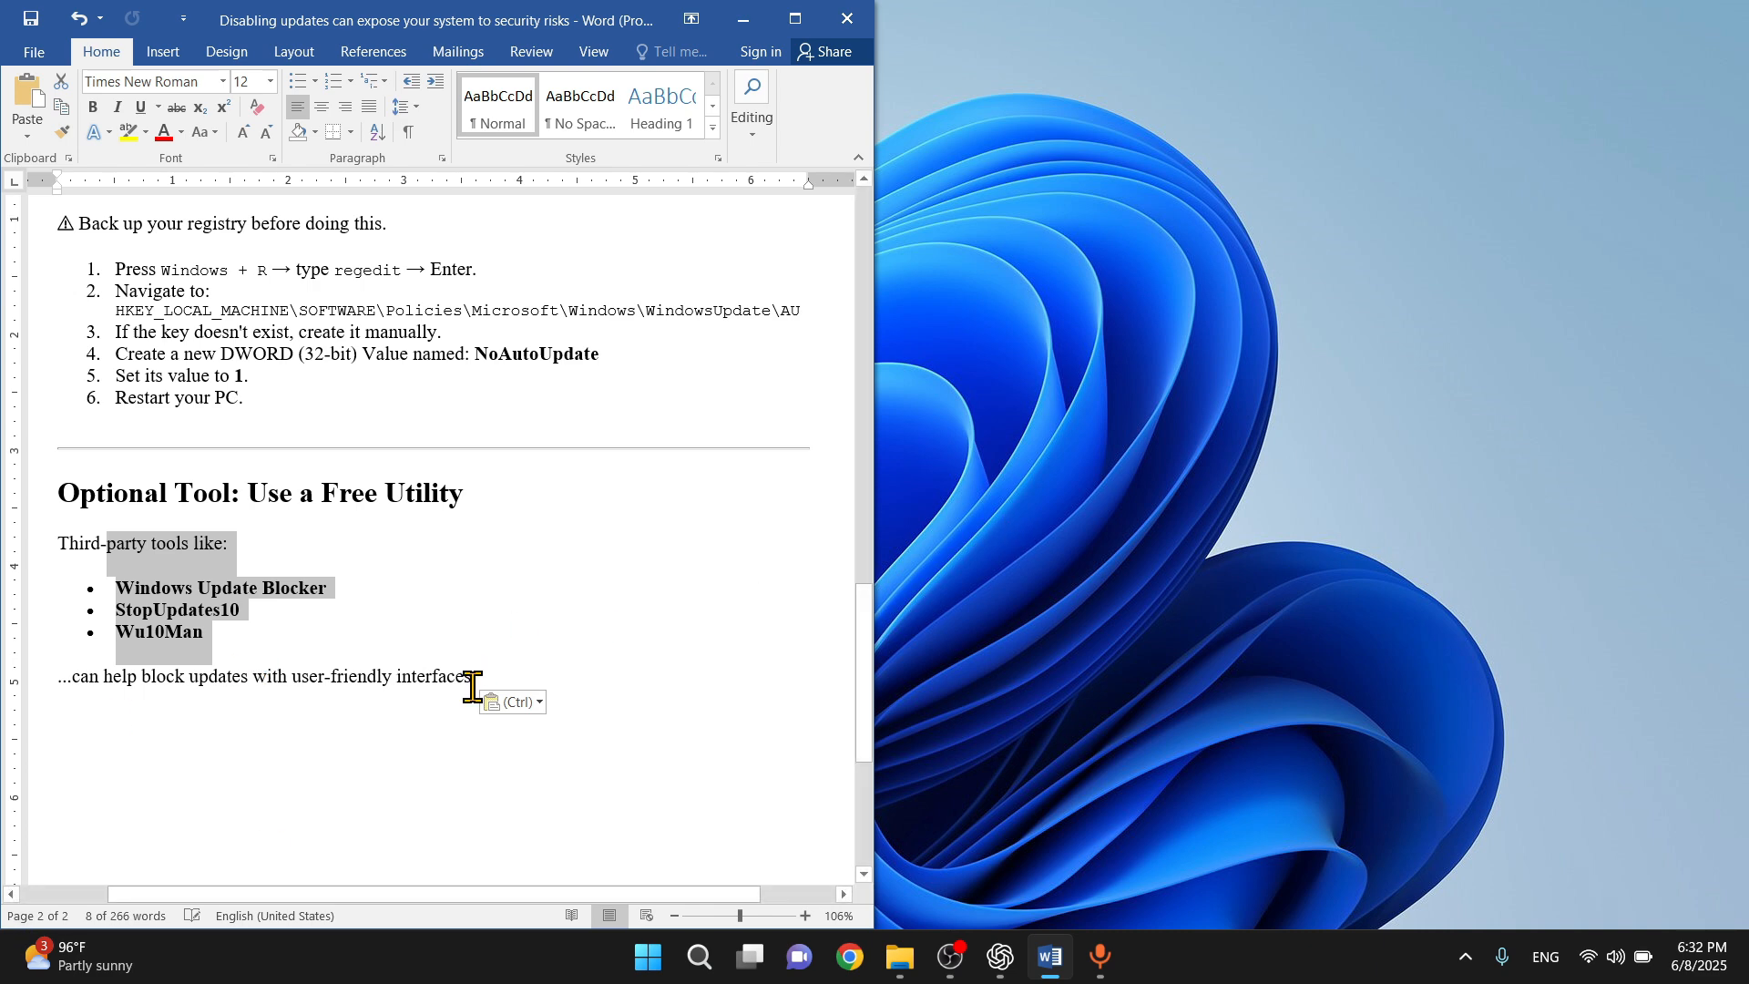
pyautogui.scroll(-2, 586, 695)
pyautogui.click(744, 18)
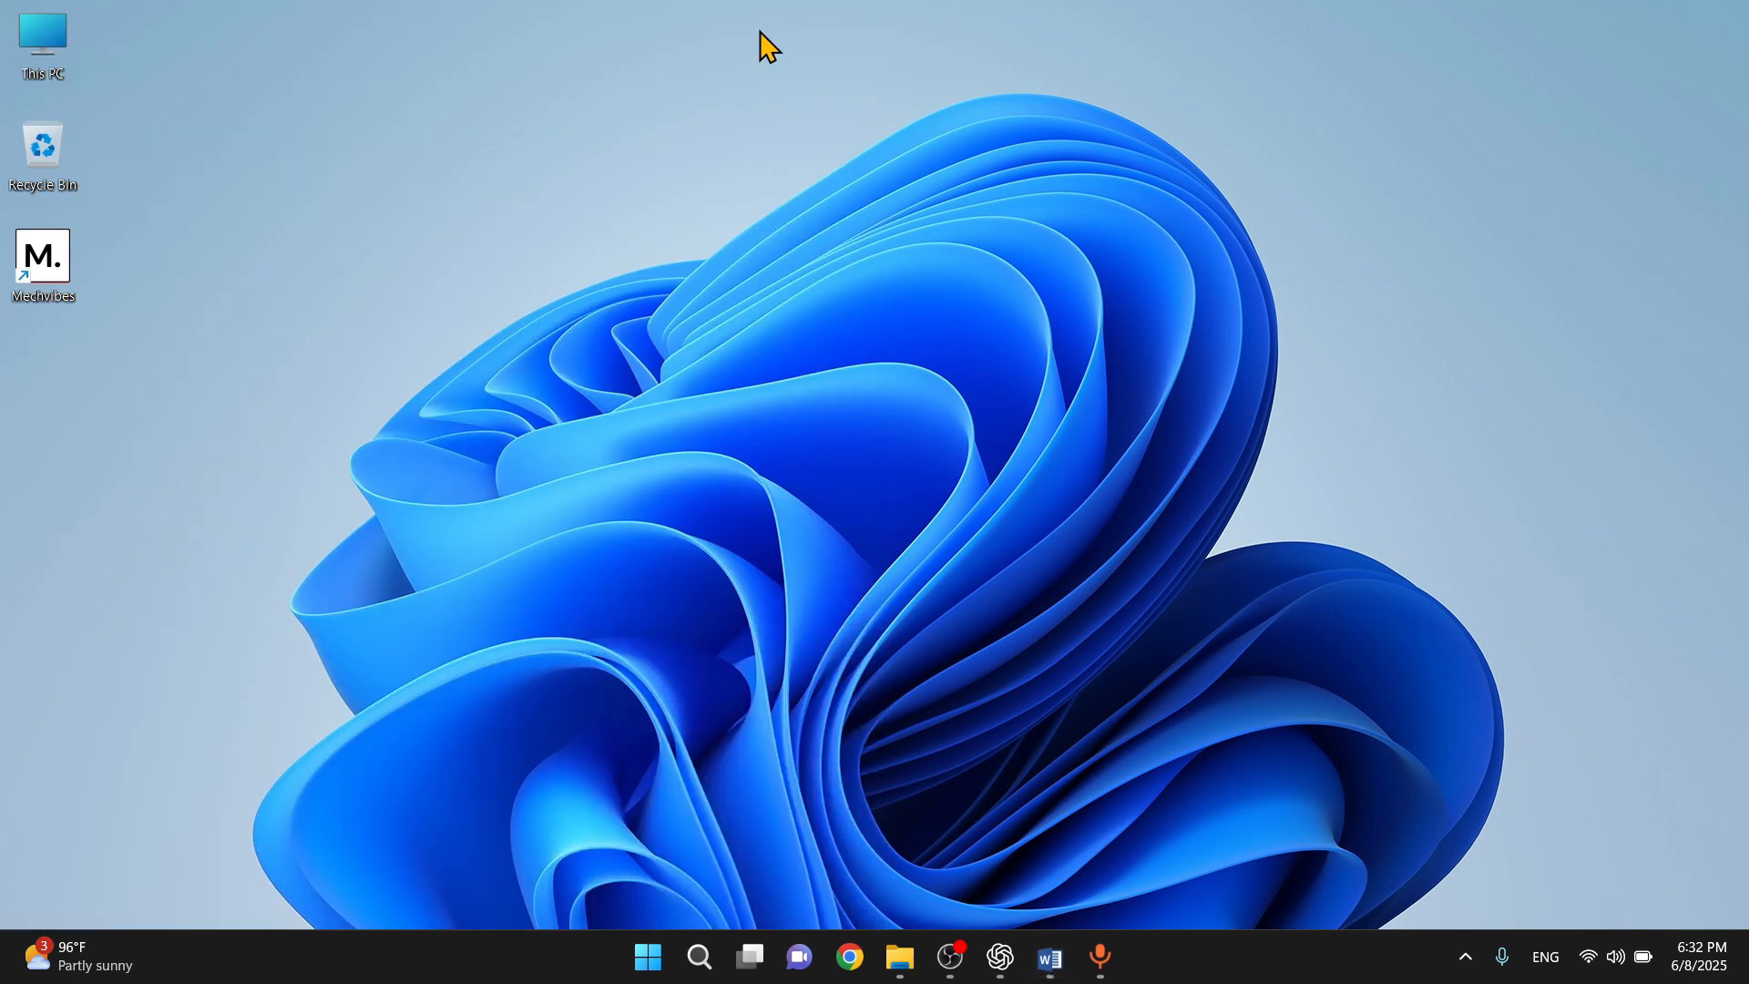